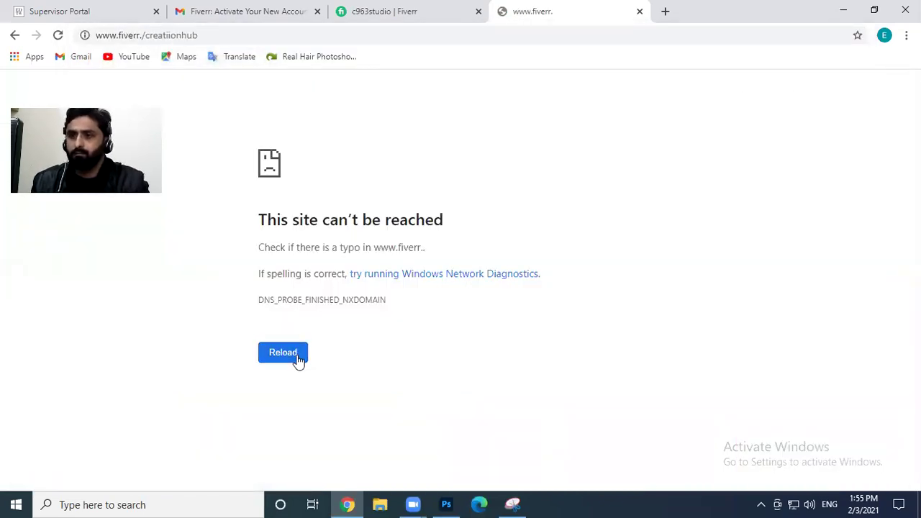
# Close the broken Fiverr tab and load fiverr.com in a fresh tab
pyautogui.click(221, 14)
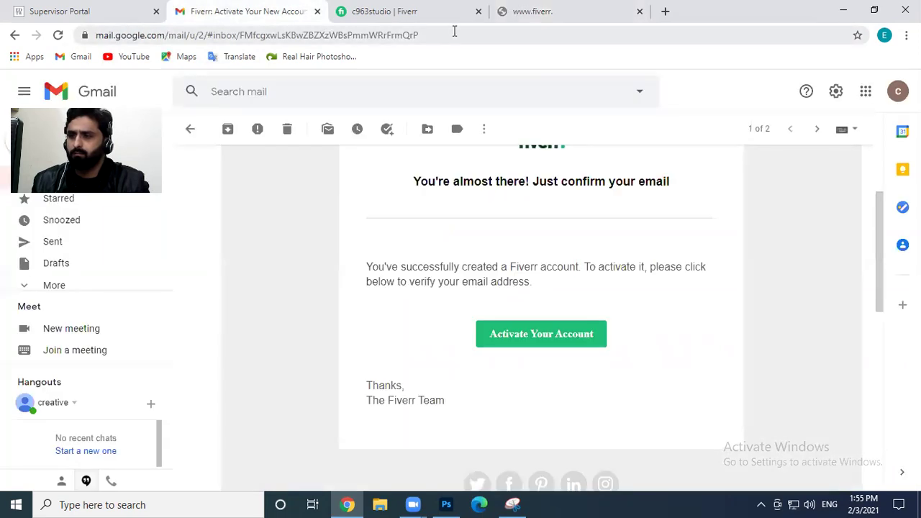
pyautogui.click(600, 11)
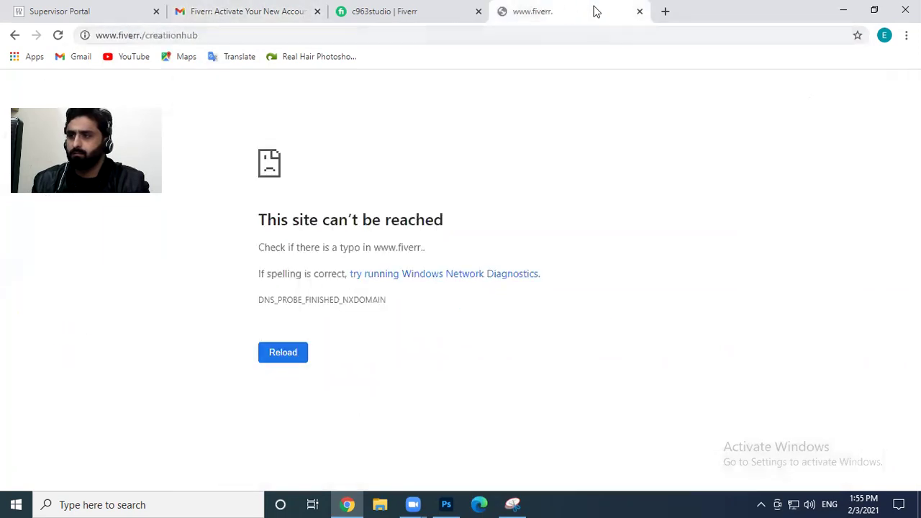
pyautogui.click(639, 12)
pyautogui.click(506, 13)
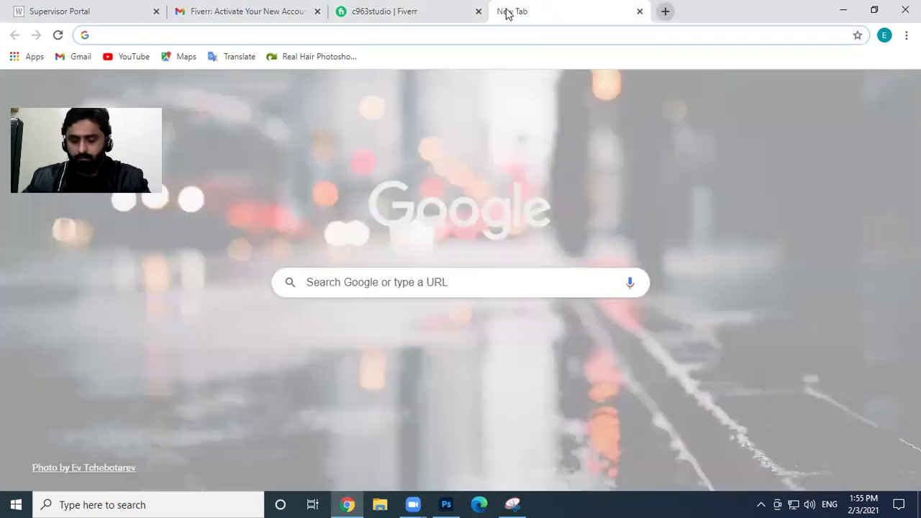
pyautogui.write('fu')
pyautogui.press('BackSpace')
pyautogui.write('iverr')
pyautogui.press('Return')
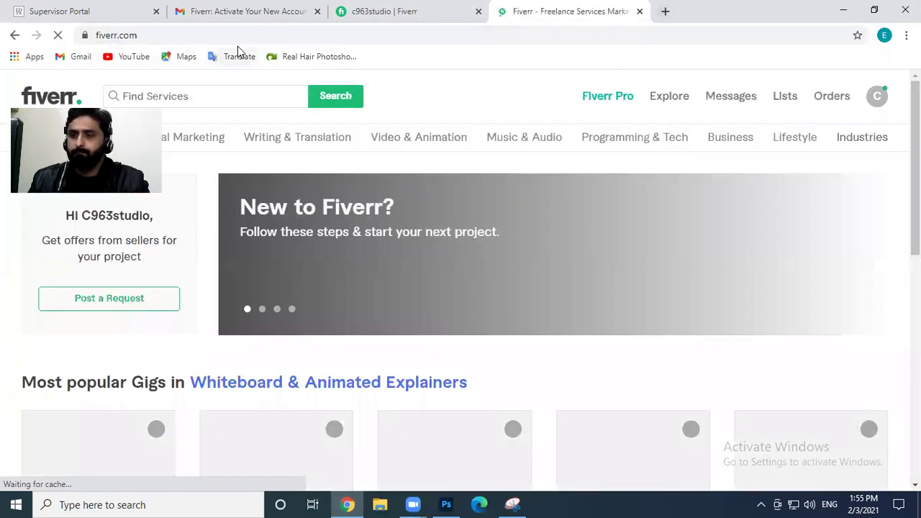
# Change the address to fiverr.com/creatiionhub to load that seller's profile
pyautogui.click(238, 35)
pyautogui.click(252, 35)
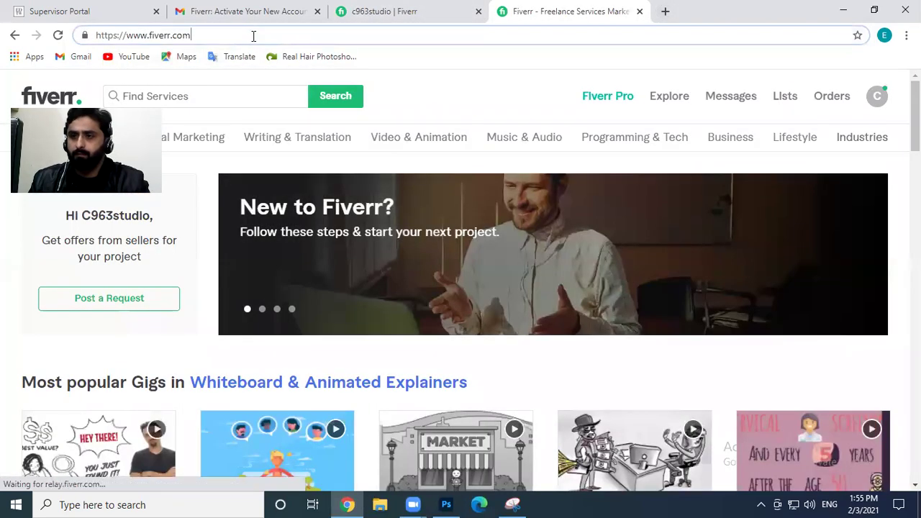
pyautogui.write('/')
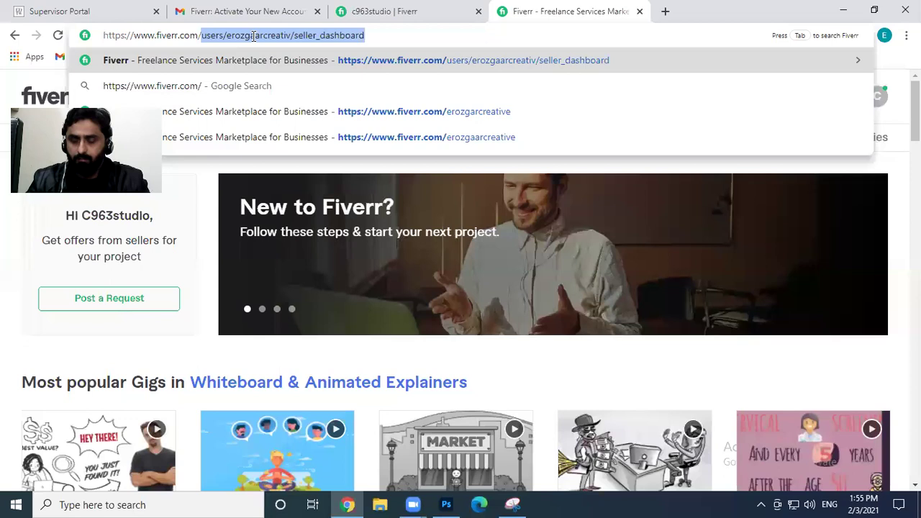
pyautogui.write('creatio')
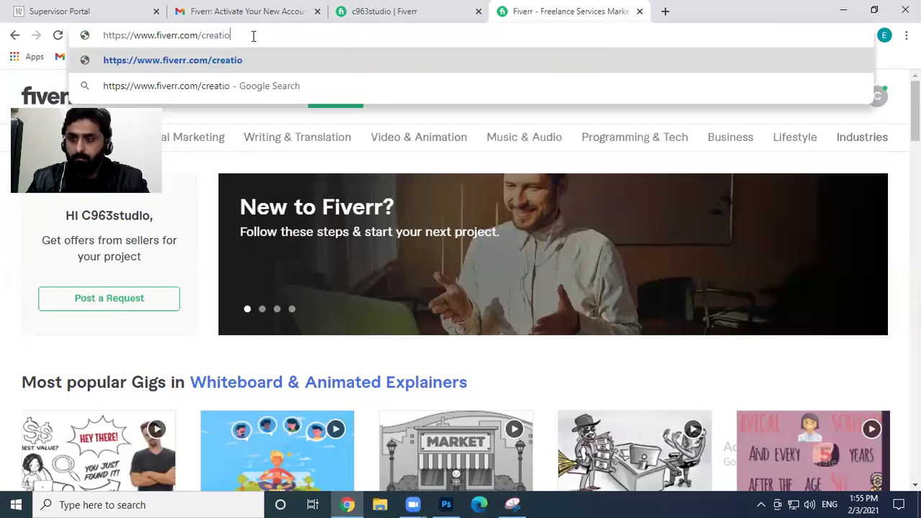
pyautogui.press('BackSpace')
pyautogui.write('ion')
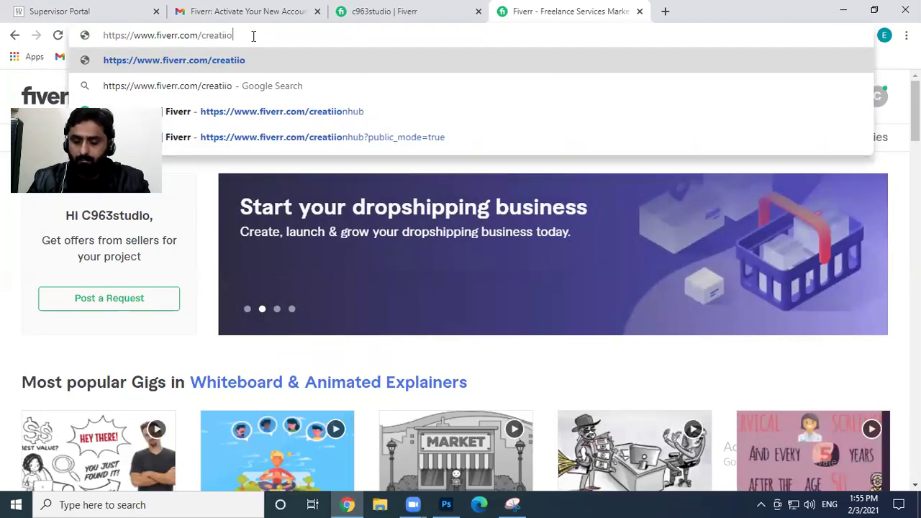
pyautogui.write('hub')
pyautogui.press('Return')
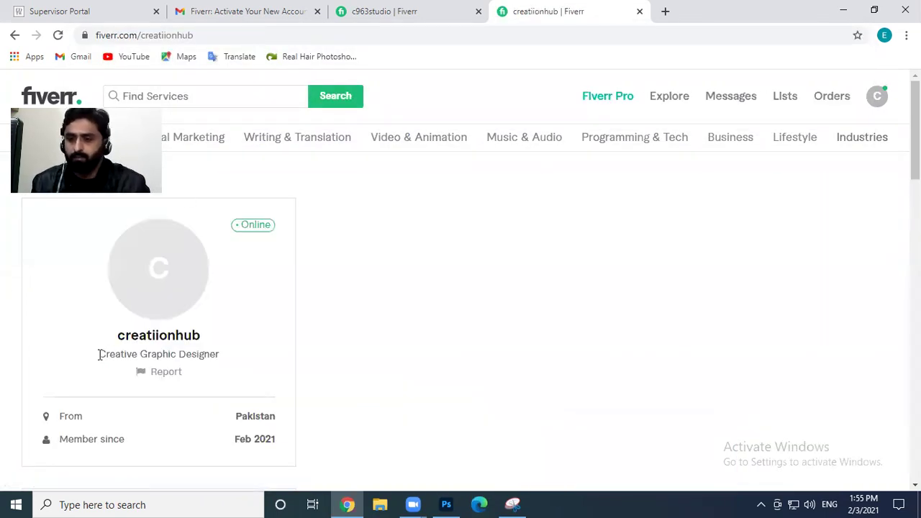
# Paste 'Creative Graphic Designer' from creatiionhub as the c963studio one-line story and update
pyautogui.moveTo(123, 364); pyautogui.dragTo(226, 357)
pyautogui.hotkey('ctrl', 'c')
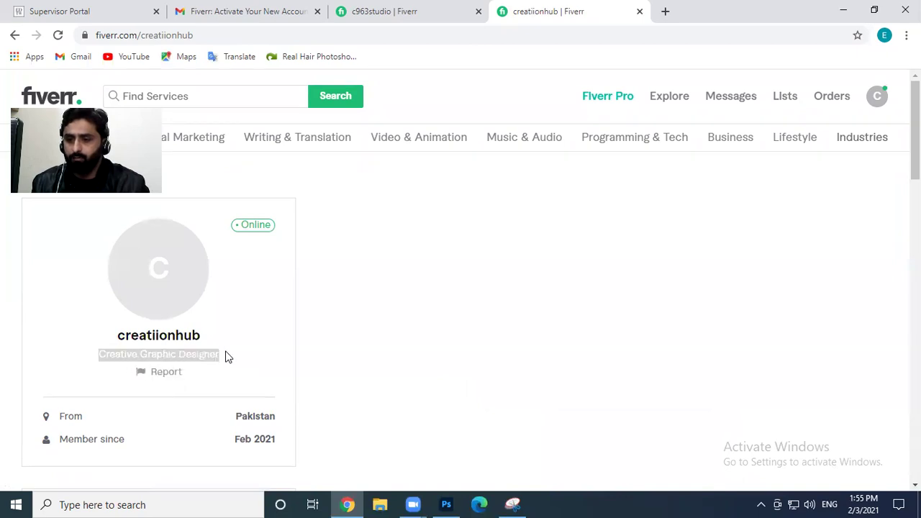
pyautogui.click(416, 7)
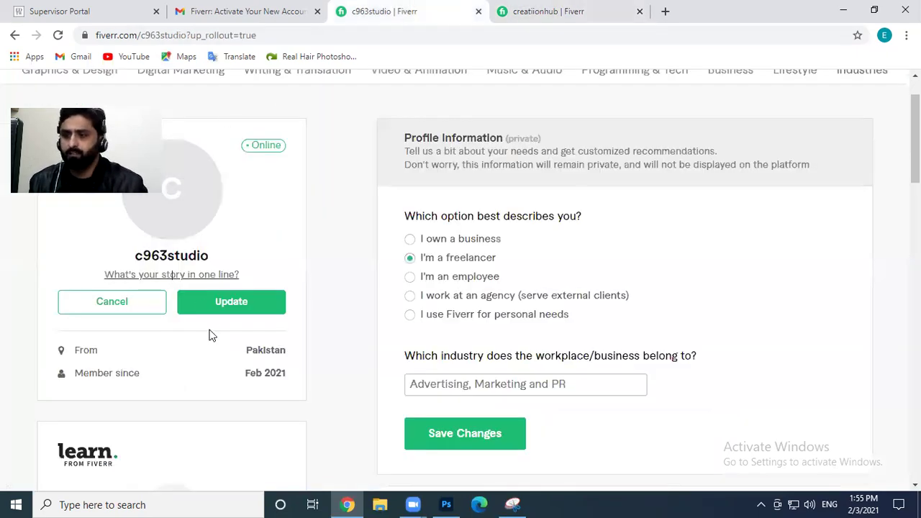
pyautogui.click(154, 278)
pyautogui.hotkey('ctrl', 'v')
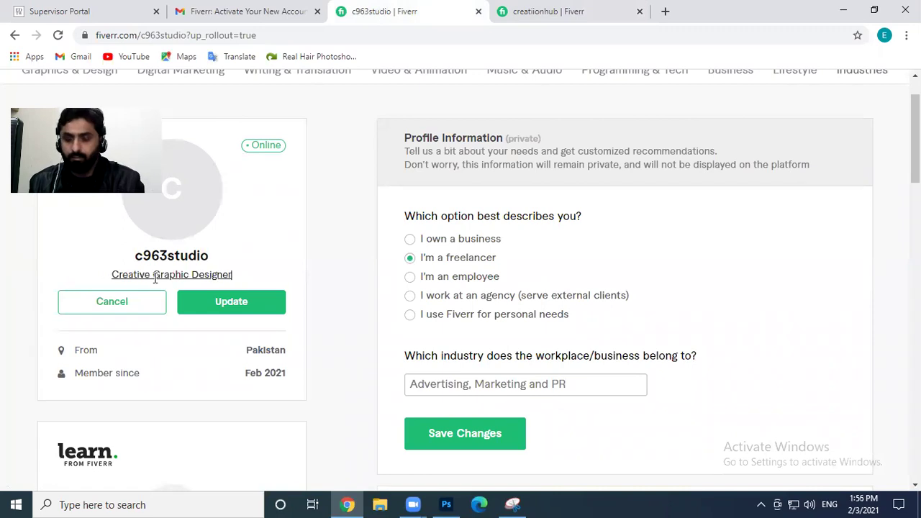
pyautogui.click(239, 304)
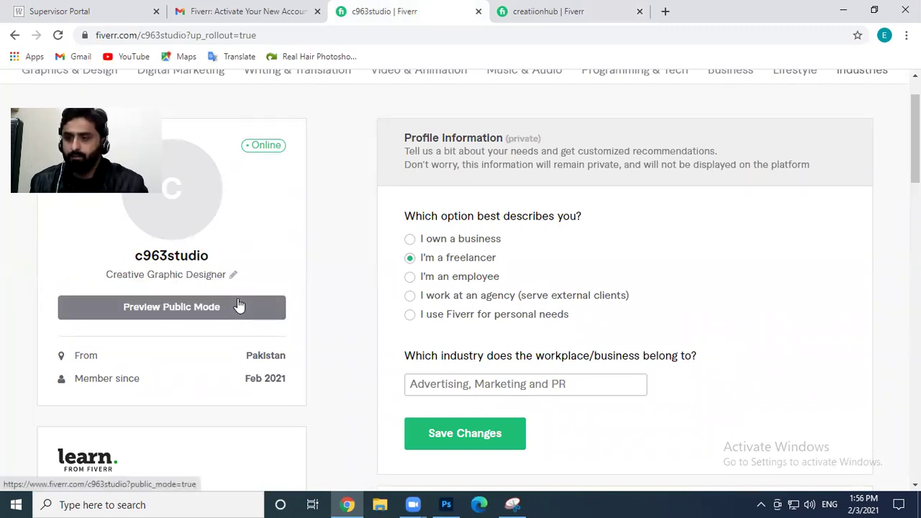
# Copy the creatiionhub description paragraph and return to the c963studio profile
pyautogui.scroll(-1, 245, 310)
pyautogui.scroll(-3, 263, 324)
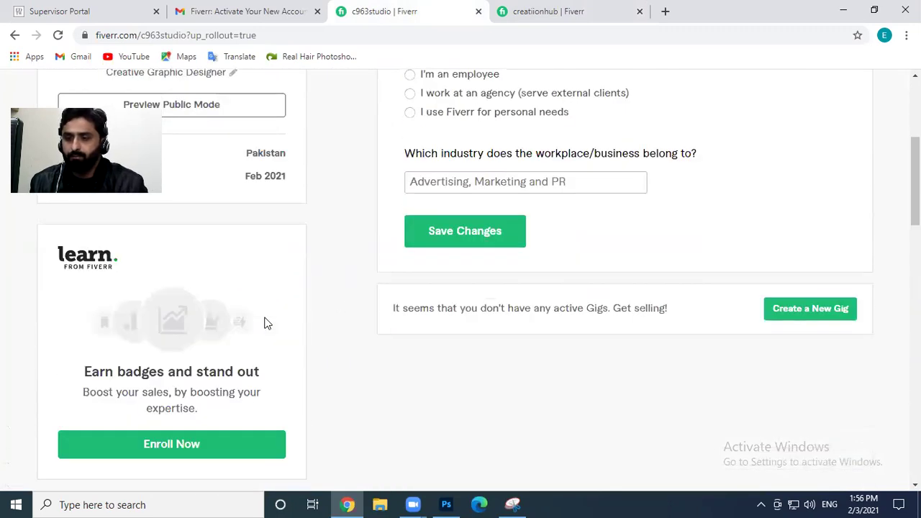
pyautogui.scroll(-1, 264, 323)
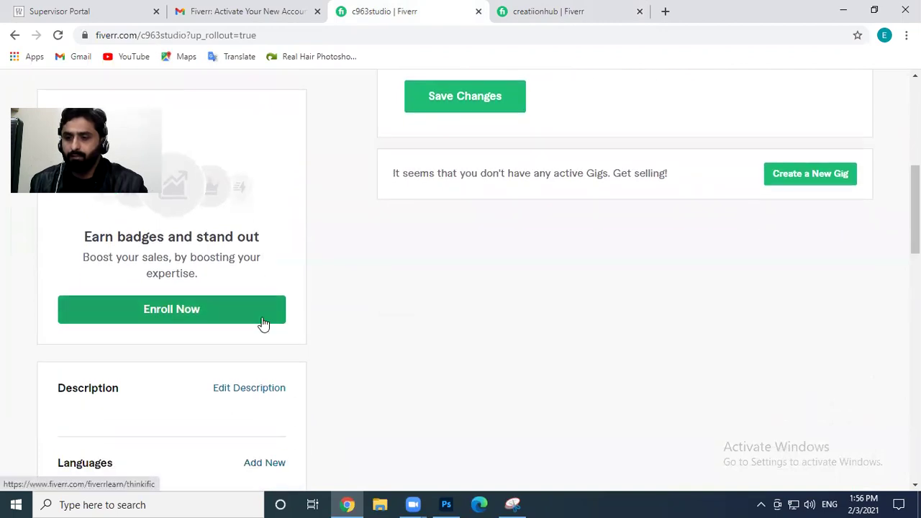
pyautogui.scroll(-1, 261, 323)
pyautogui.click(576, 10)
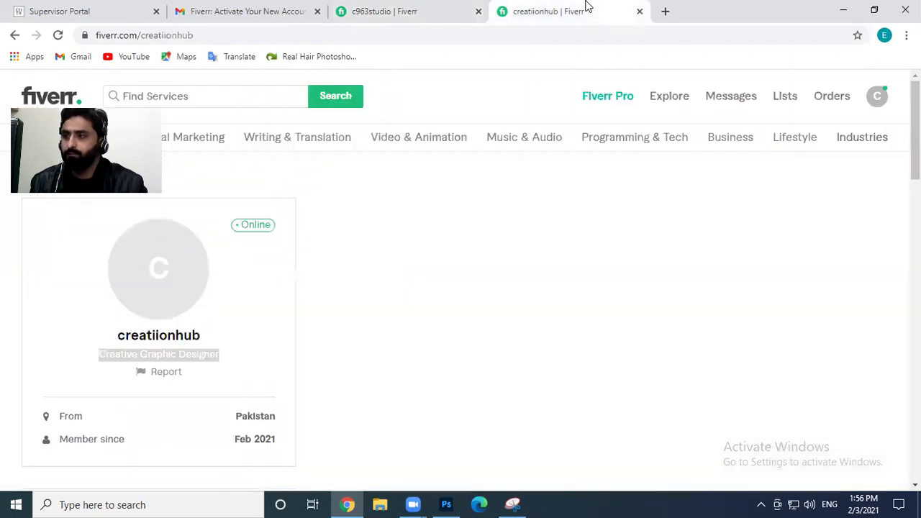
pyautogui.scroll(-2, 215, 309)
pyautogui.scroll(-1, 205, 320)
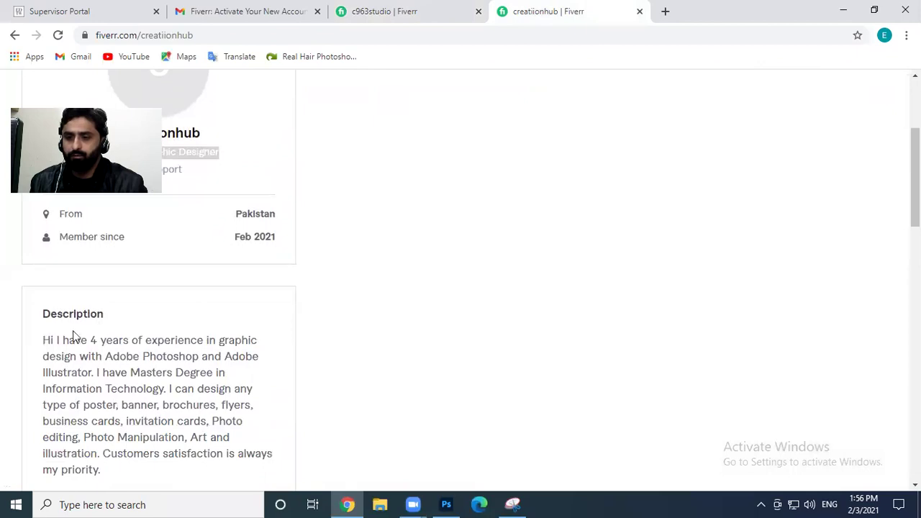
pyautogui.scroll(-1, 99, 332)
pyautogui.moveTo(42, 272); pyautogui.dragTo(133, 403)
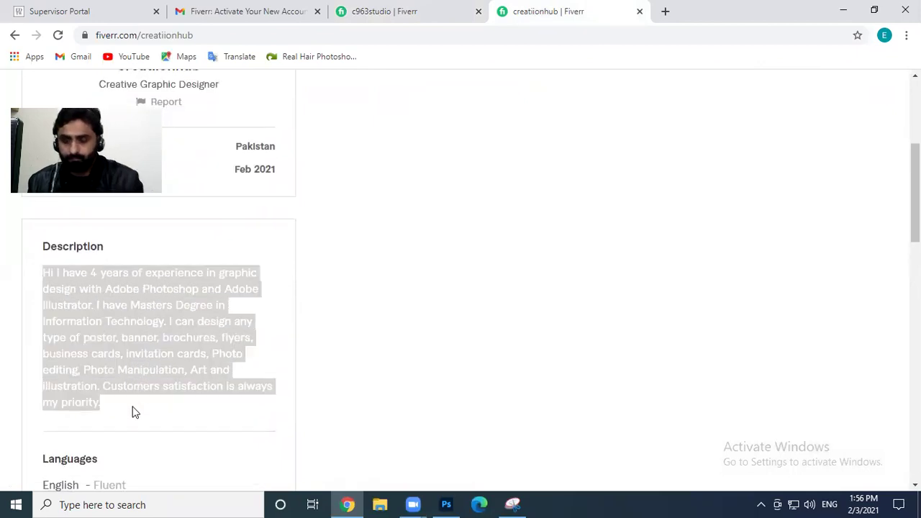
pyautogui.click(360, 10)
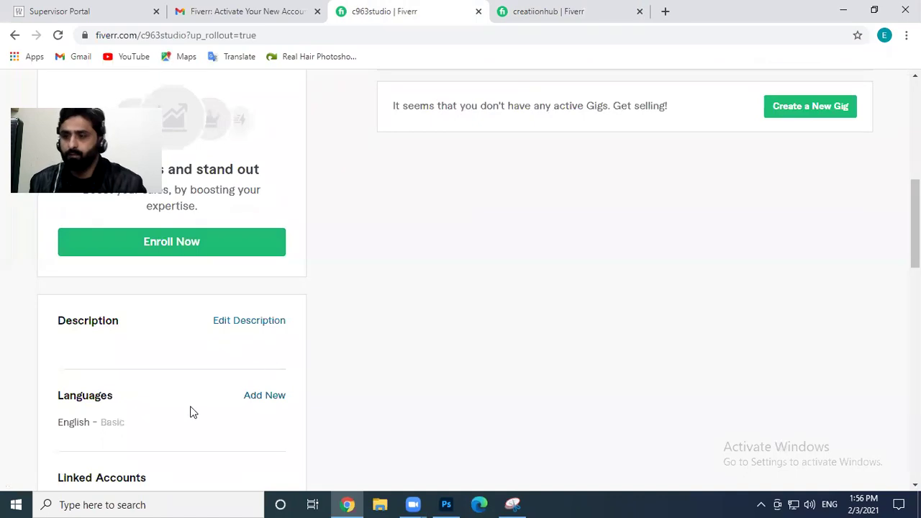
# Paste the copied bio about 4 years of Photoshop and Illustrator design into the description
pyautogui.click(257, 324)
pyautogui.scroll(-1, 188, 330)
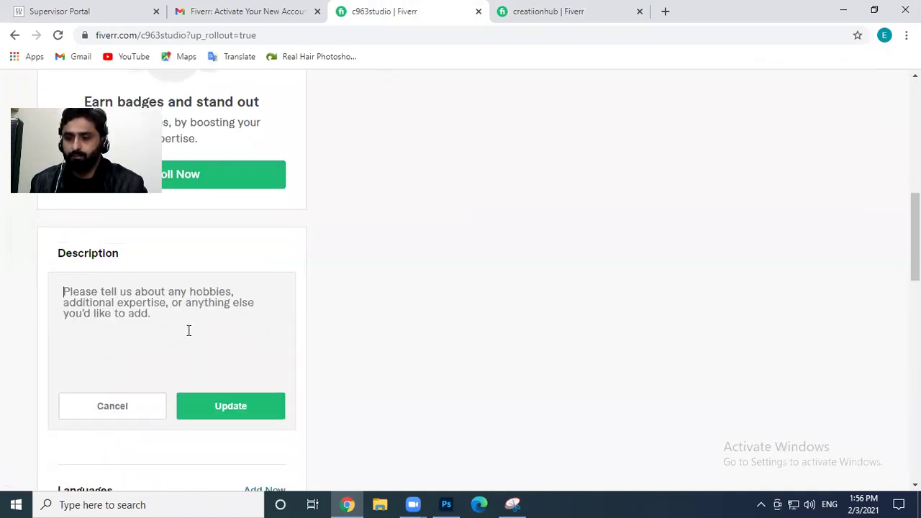
pyautogui.click(188, 330)
pyautogui.hotkey('ctrl', 'v')
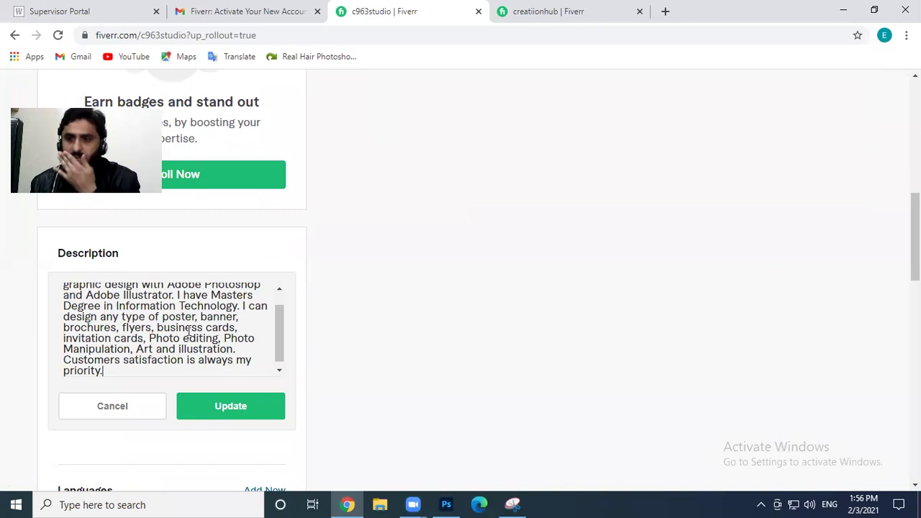
# Compare the pasted bio with the creatiionhub original, then save the description
pyautogui.click(545, 15)
pyautogui.click(54, 363)
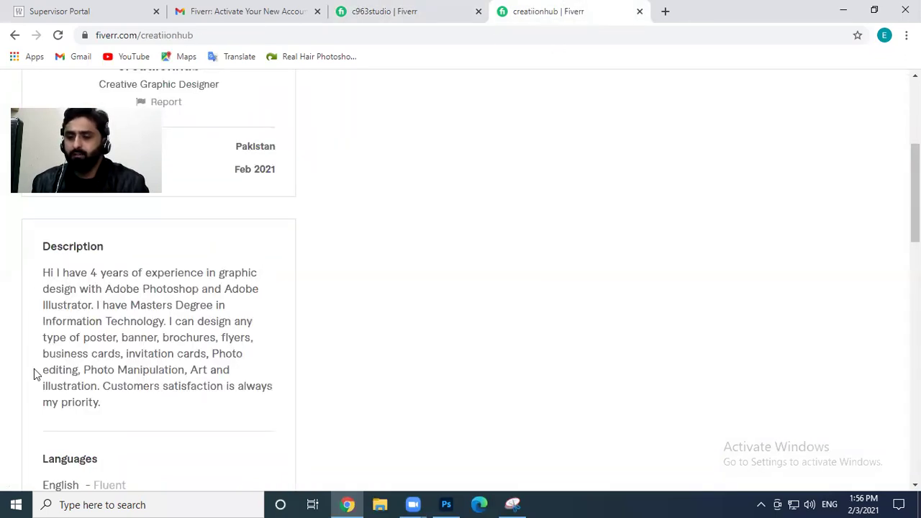
pyautogui.click(353, 8)
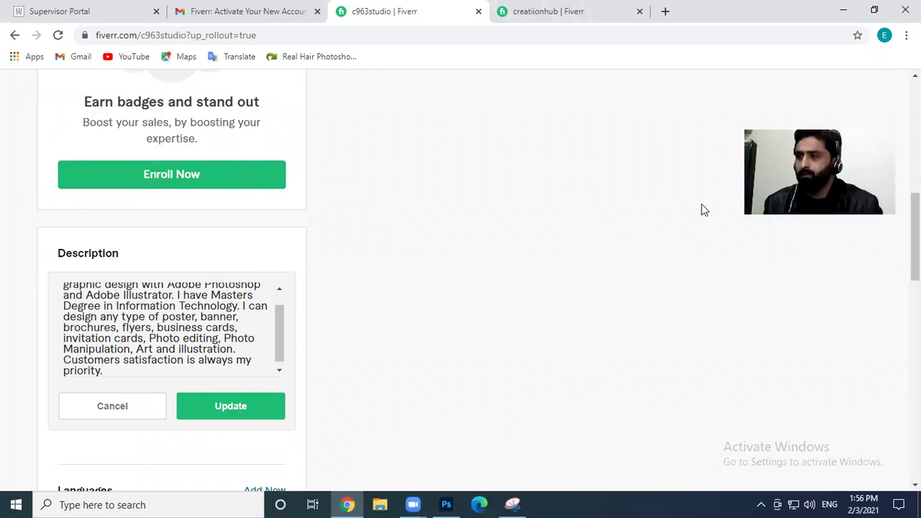
pyautogui.click(612, 10)
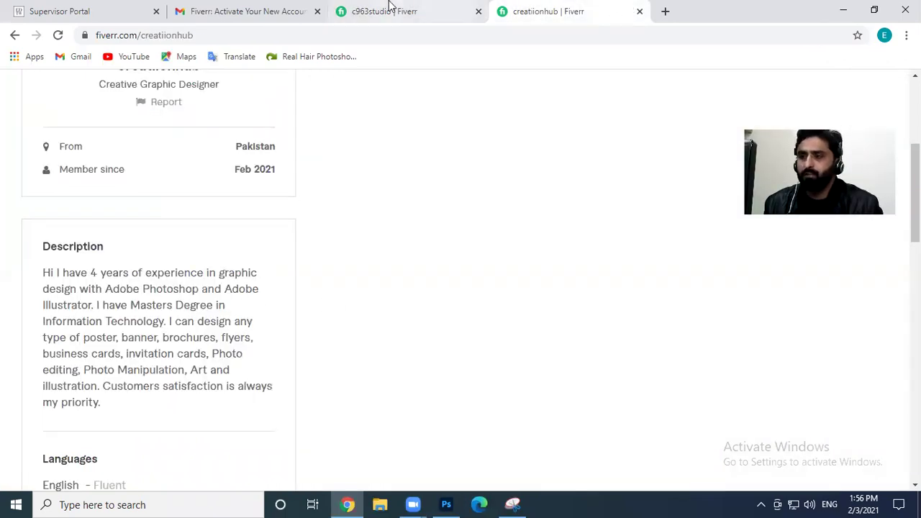
pyautogui.click(389, 5)
pyautogui.scroll(-1, 247, 349)
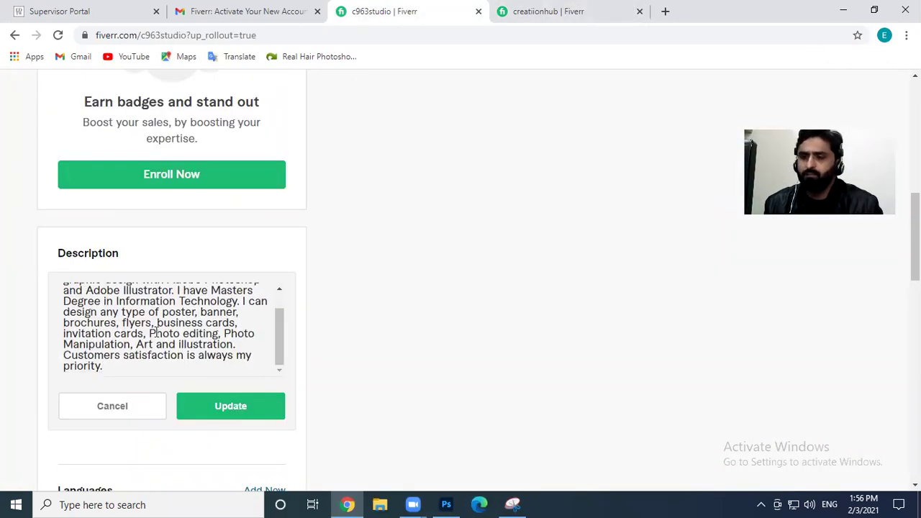
pyautogui.scroll(3, 125, 365)
pyautogui.scroll(-1, 588, 280)
pyautogui.scroll(-1, 626, 254)
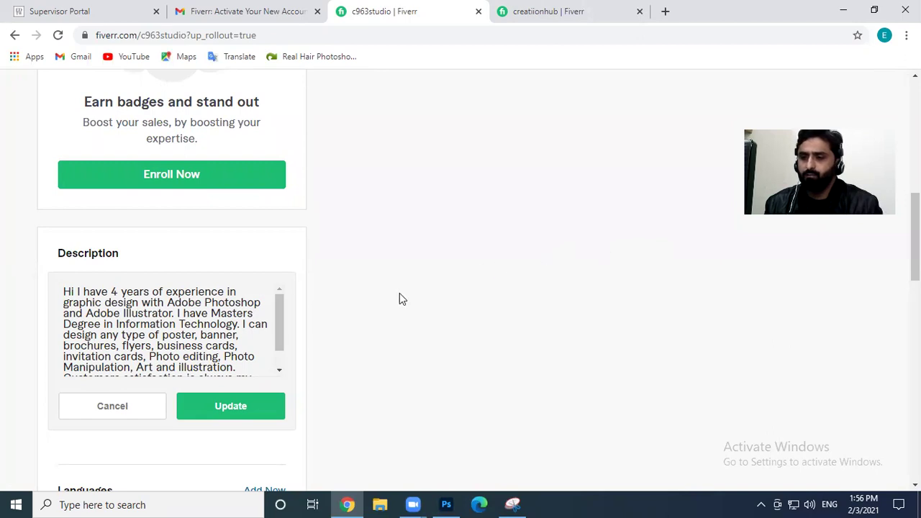
pyautogui.scroll(-3, 212, 327)
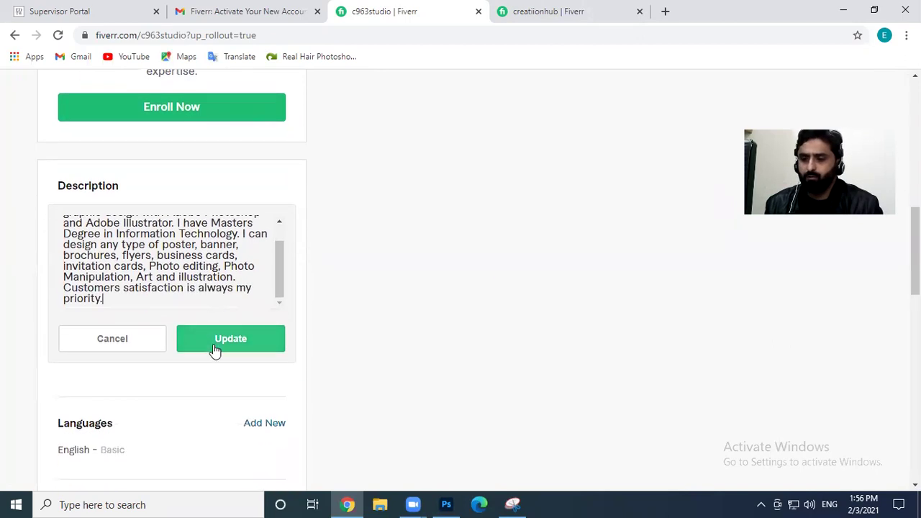
pyautogui.click(215, 347)
pyautogui.scroll(-1, 346, 331)
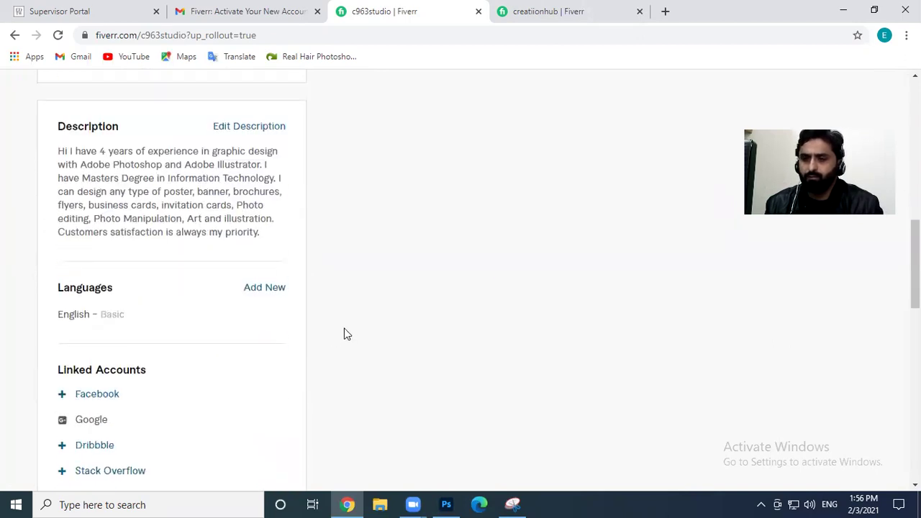
# Change the English language proficiency to Fluent
pyautogui.scroll(-1, 256, 280)
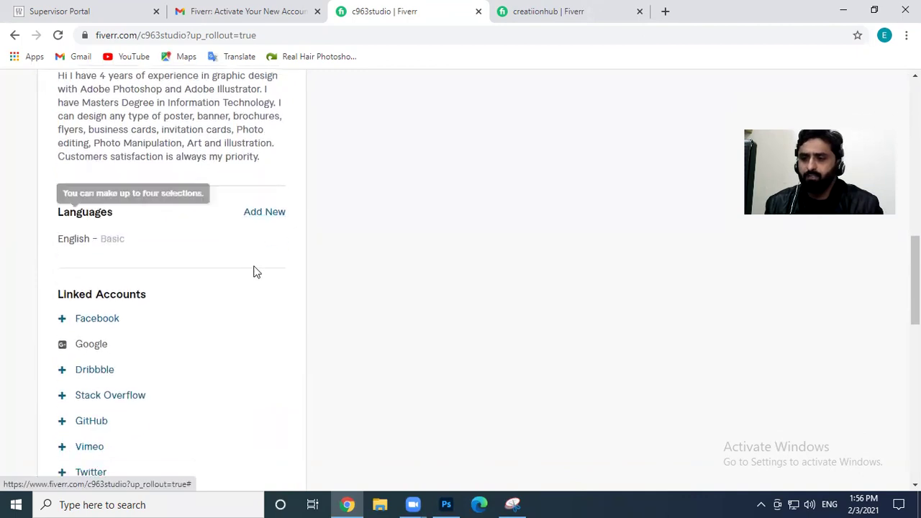
pyautogui.click(134, 239)
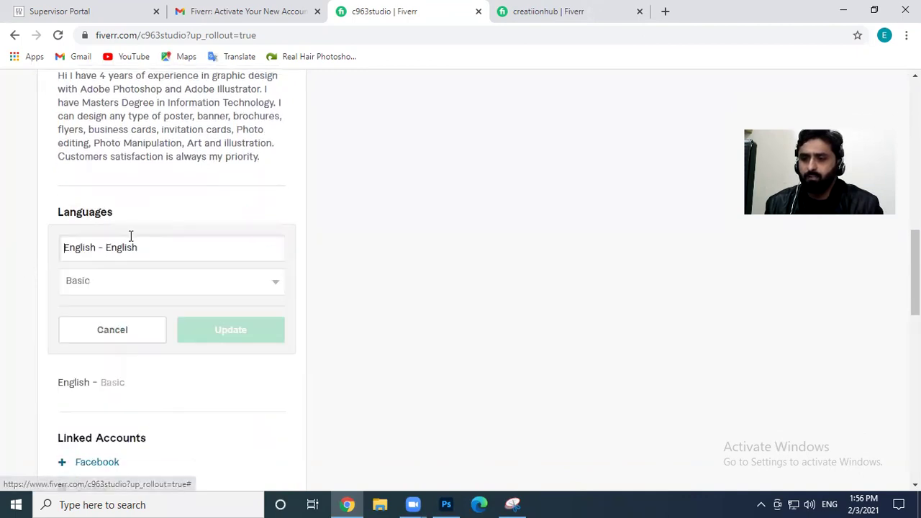
pyautogui.click(124, 285)
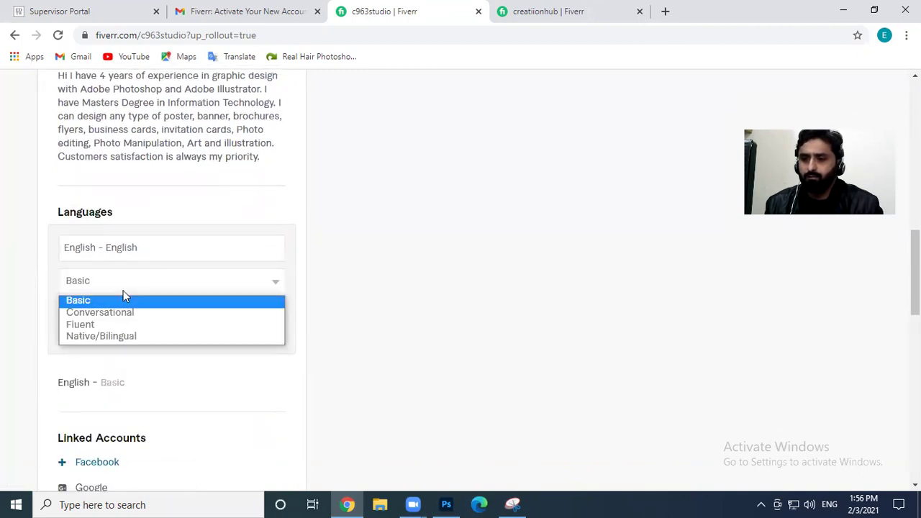
pyautogui.click(97, 325)
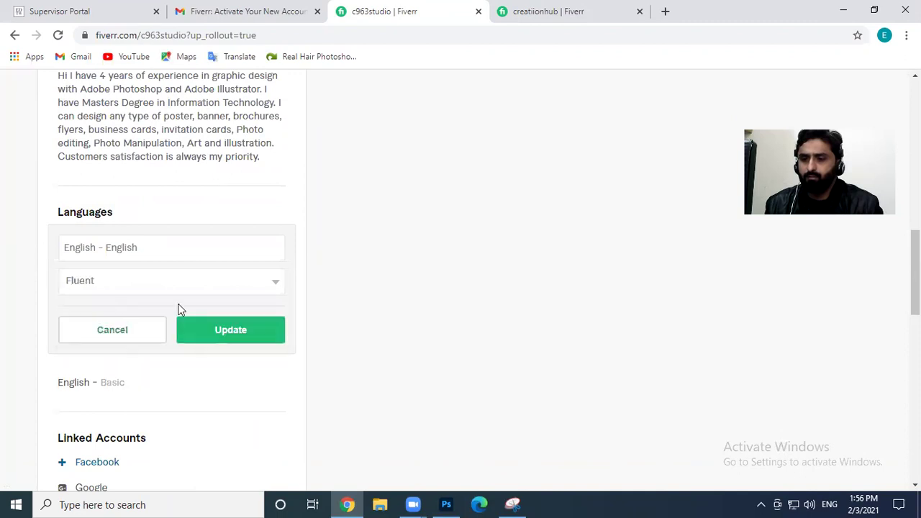
pyautogui.click(235, 330)
# Add German - Deutsch at Conversational level
pyautogui.click(261, 216)
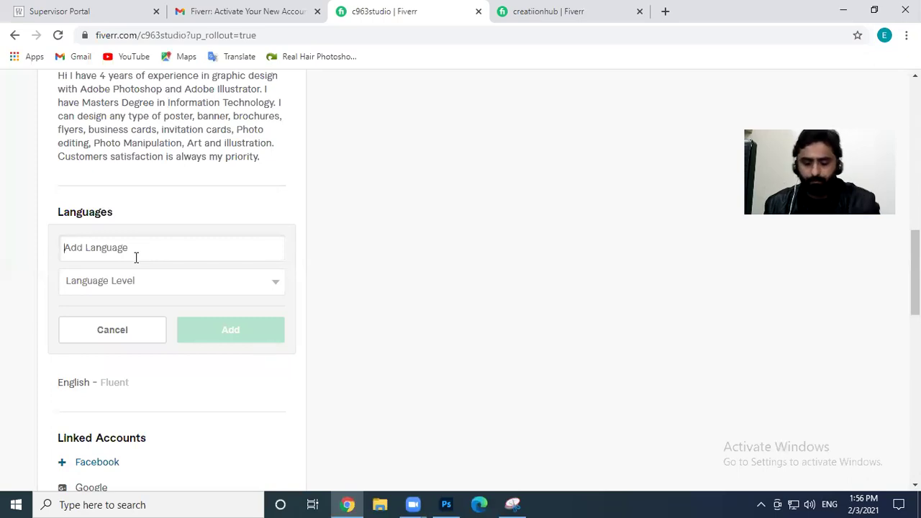
pyautogui.write('Ger')
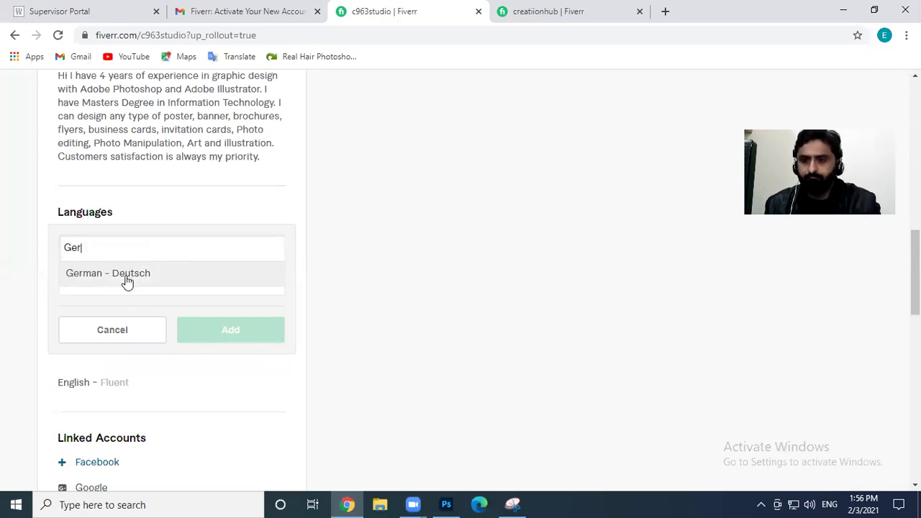
pyautogui.click(129, 277)
pyautogui.click(121, 287)
pyautogui.click(117, 312)
pyautogui.click(268, 329)
# Add French - Français at Conversational level
pyautogui.click(259, 216)
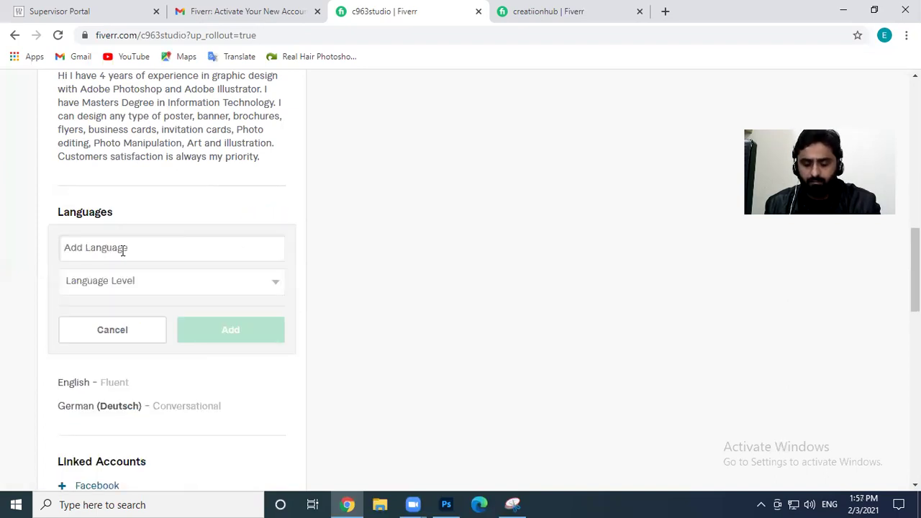
pyautogui.write('Fre')
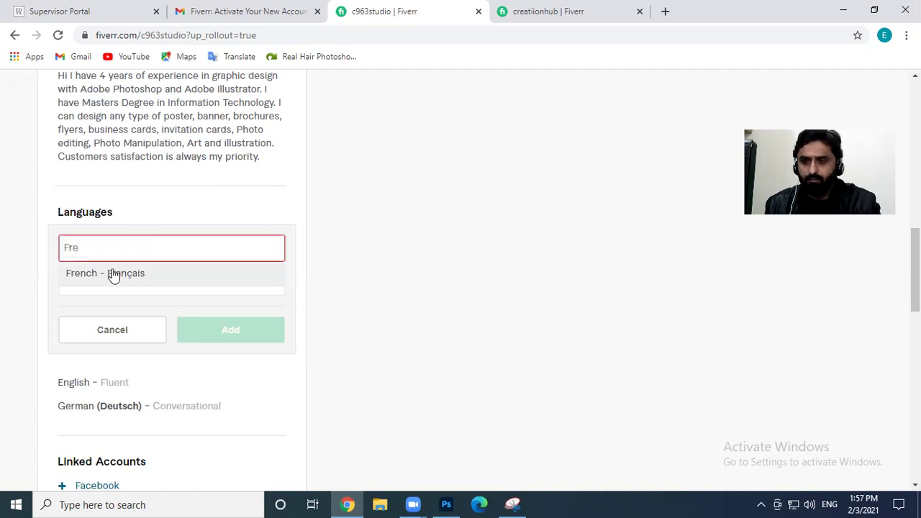
pyautogui.click(113, 274)
pyautogui.click(154, 283)
pyautogui.click(127, 312)
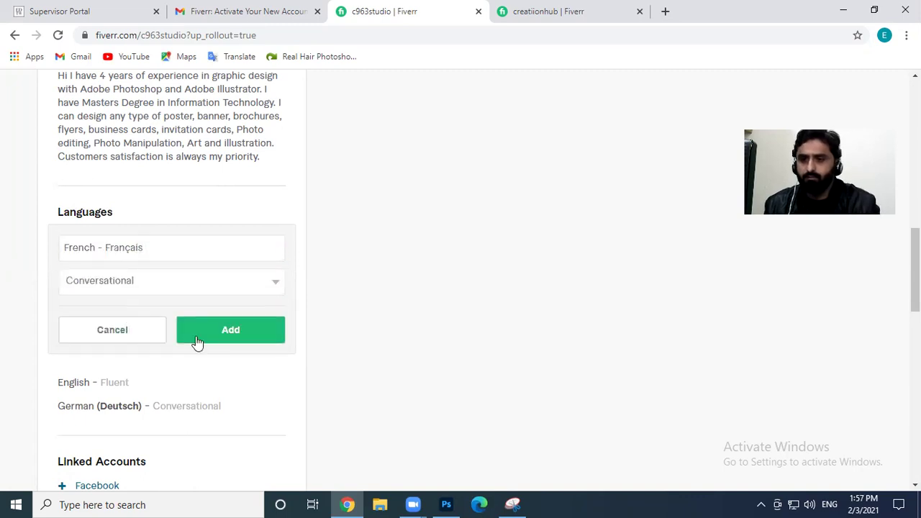
pyautogui.click(248, 330)
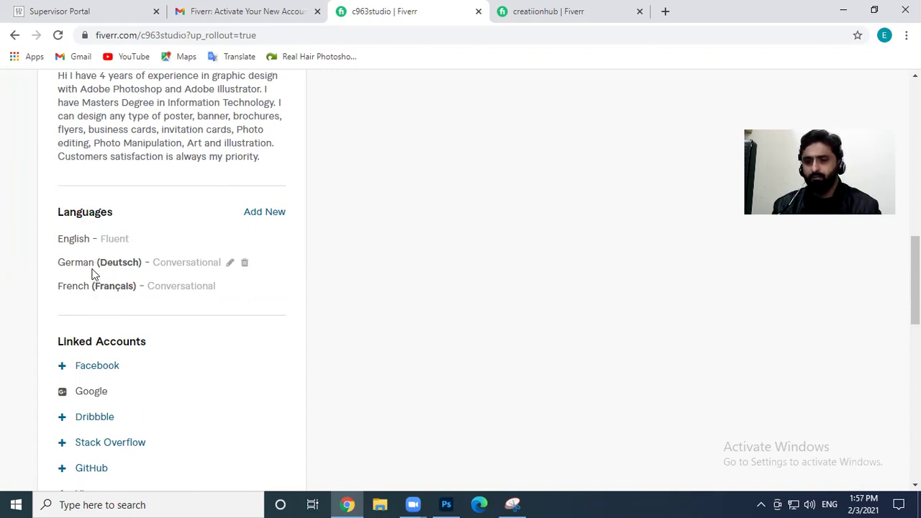
pyautogui.moveTo(55, 267); pyautogui.dragTo(137, 280)
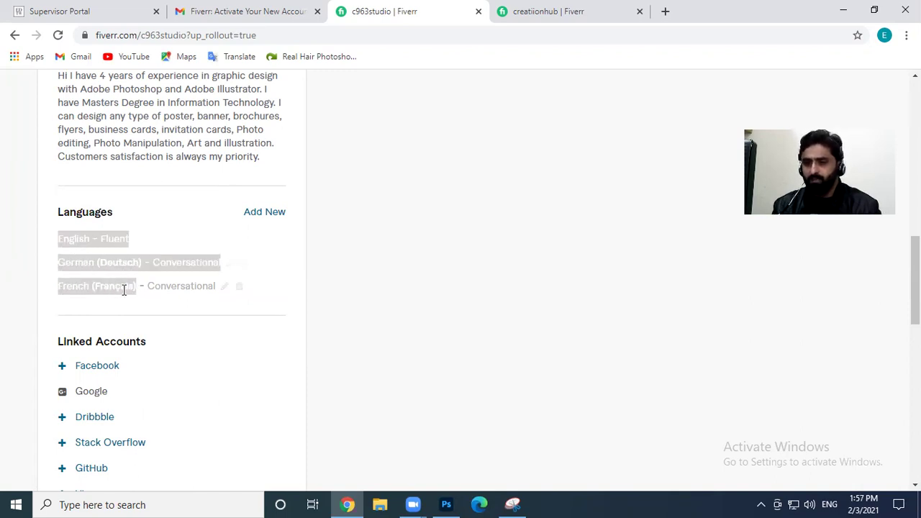
pyautogui.click(104, 287)
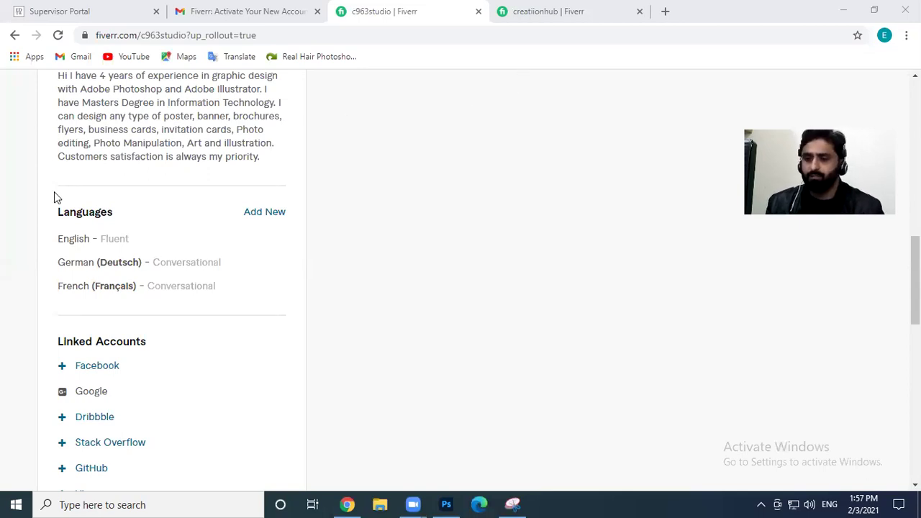
pyautogui.scroll(-2, 77, 276)
pyautogui.moveTo(95, 208)
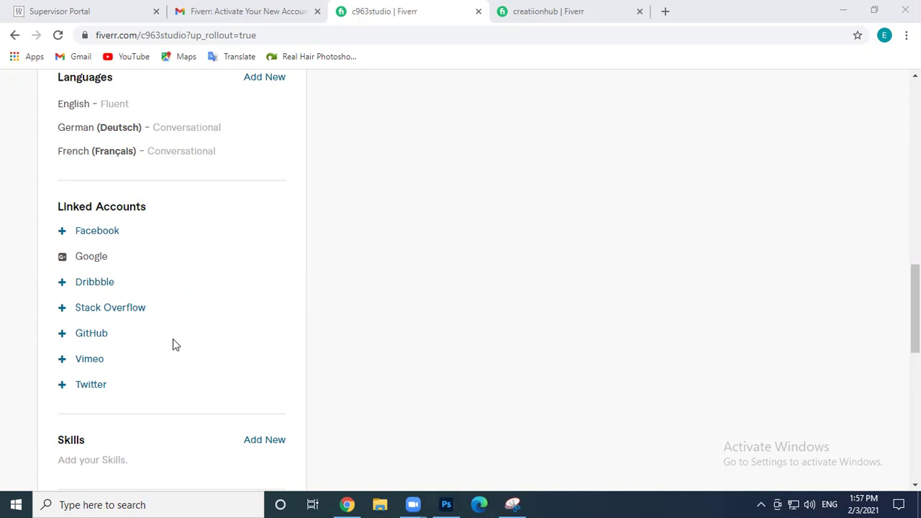
pyautogui.scroll(-1, 170, 334)
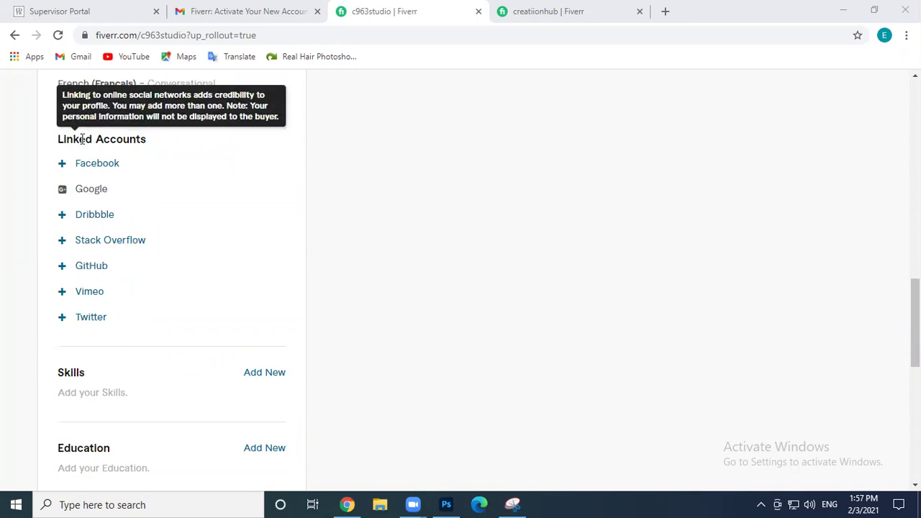
pyautogui.scroll(-1, 403, 331)
pyautogui.scroll(-3, 431, 334)
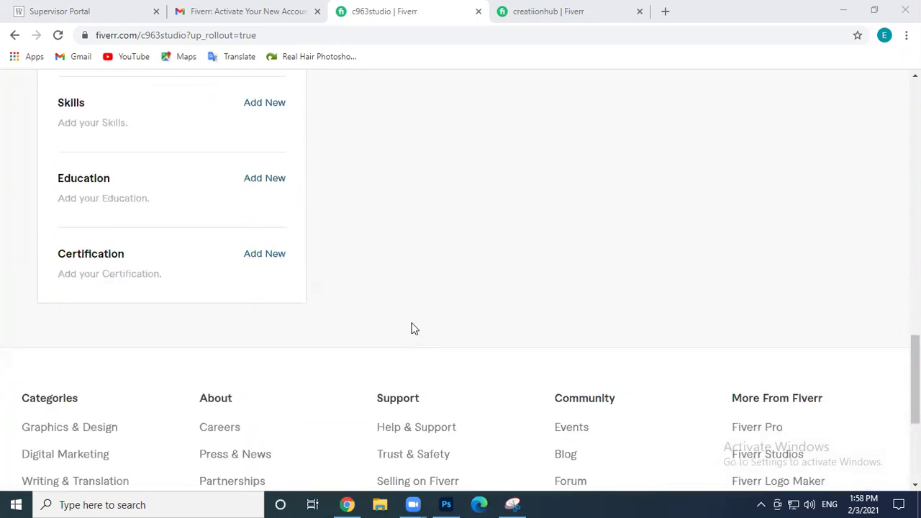
# Add the skill Phothoshop at Expert level
pyautogui.click(263, 105)
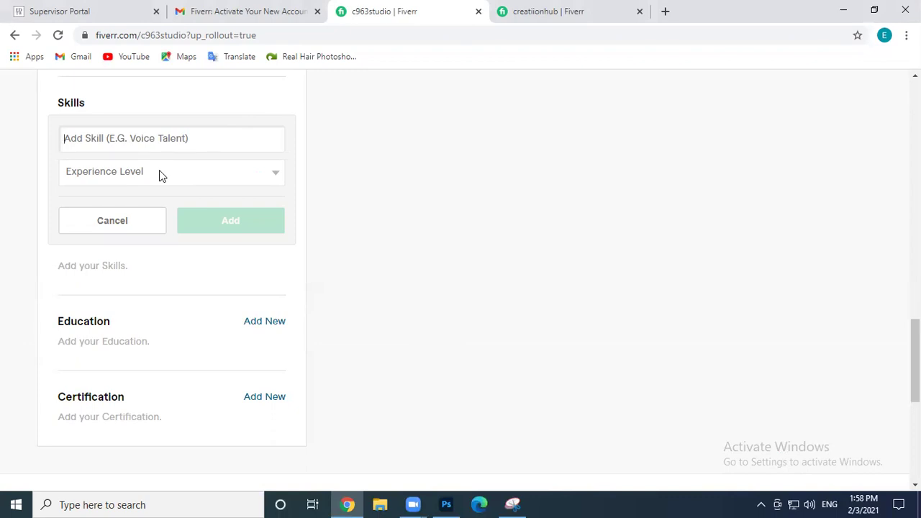
pyautogui.write('Pho')
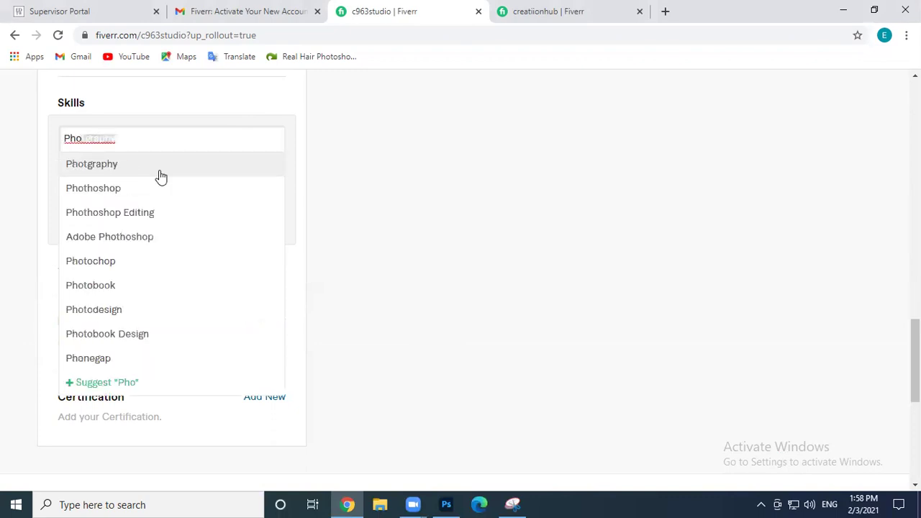
pyautogui.press('Down')
pyautogui.press('Return')
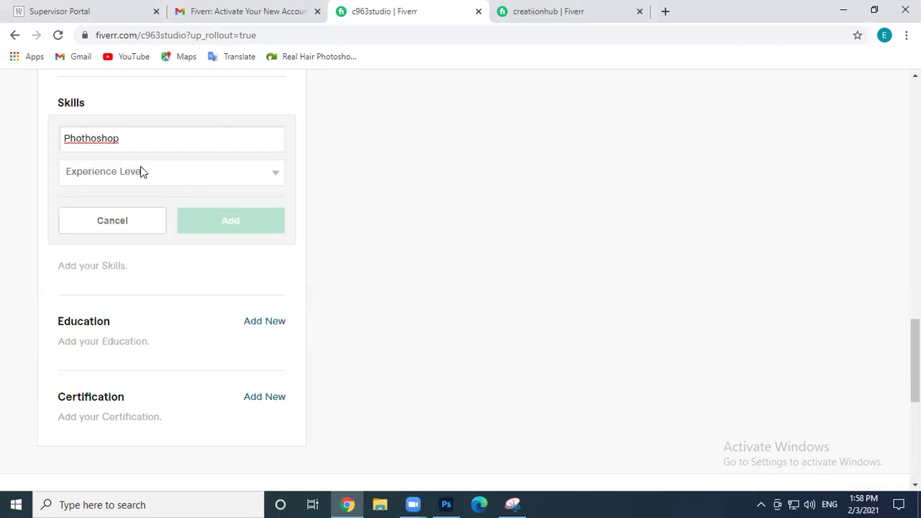
pyautogui.click(141, 175)
pyautogui.click(115, 218)
pyautogui.click(232, 236)
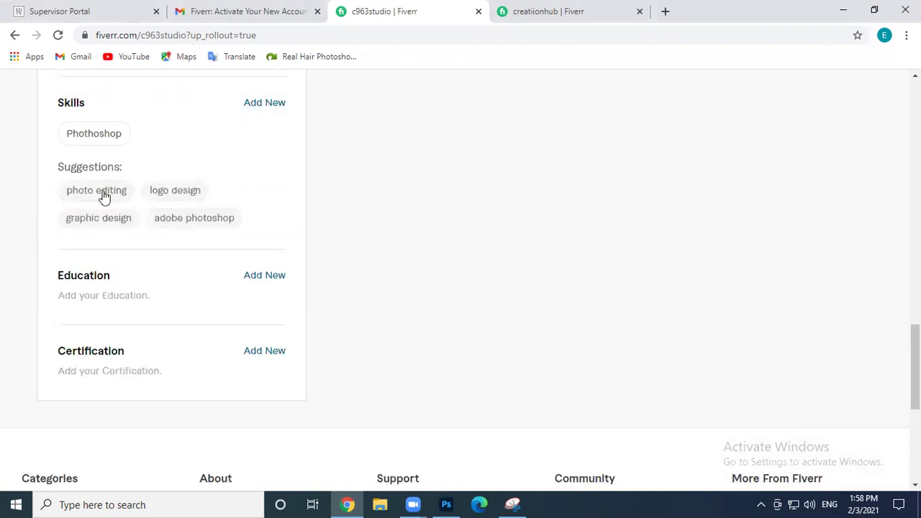
# Add the suggested skills Photo Editing and Graphic Design, both at Expert level
pyautogui.click(102, 192)
pyautogui.click(146, 185)
pyautogui.click(131, 214)
pyautogui.click(233, 221)
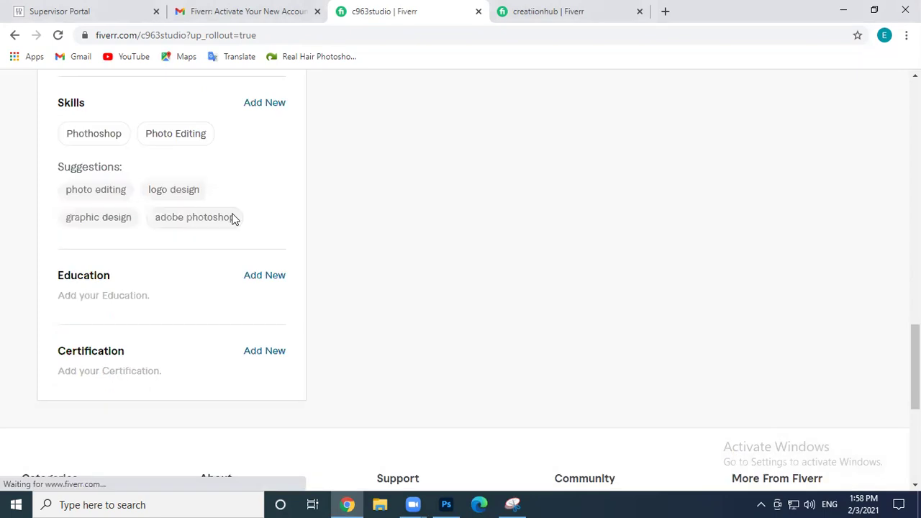
pyautogui.click(113, 220)
pyautogui.click(152, 181)
pyautogui.click(144, 213)
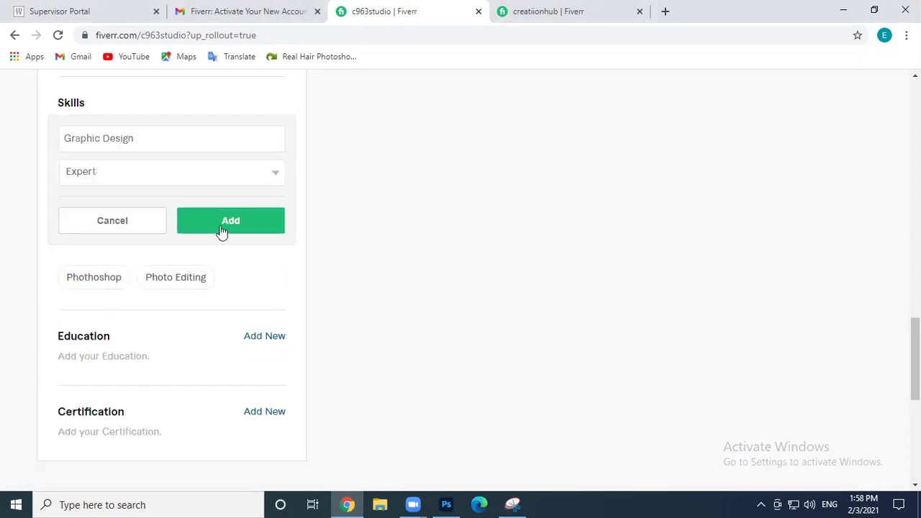
pyautogui.click(221, 227)
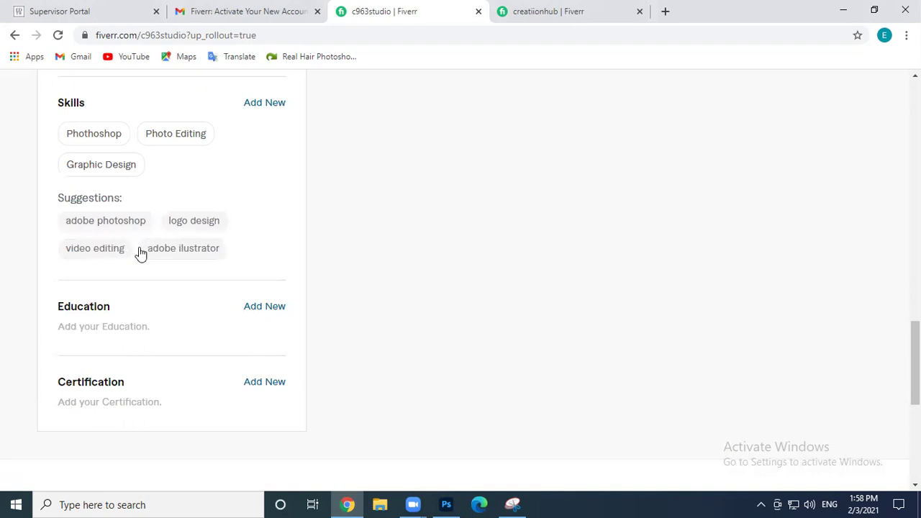
# Add the suggested skills Adobe Illustrator and Adobe Photoshop, both at Expert level
pyautogui.click(162, 249)
pyautogui.click(139, 175)
pyautogui.click(127, 213)
pyautogui.click(226, 224)
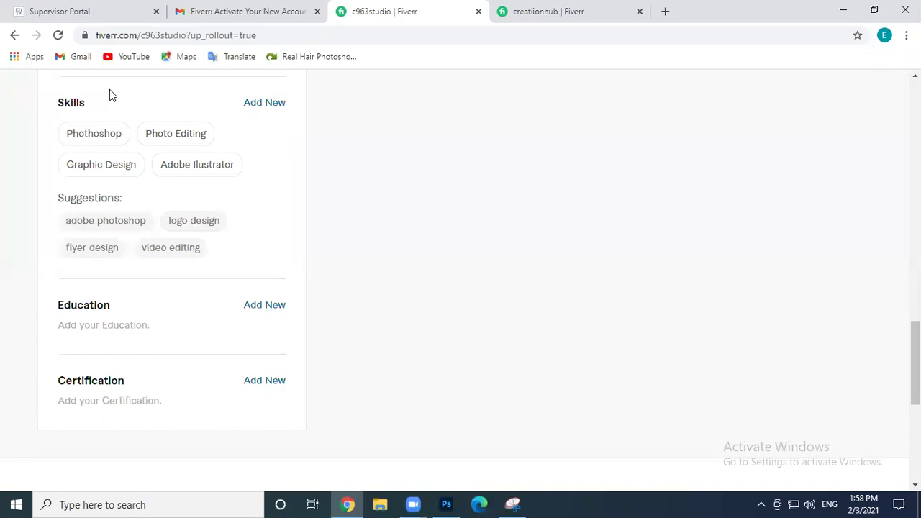
pyautogui.click(107, 223)
pyautogui.click(193, 182)
pyautogui.click(105, 215)
pyautogui.click(272, 222)
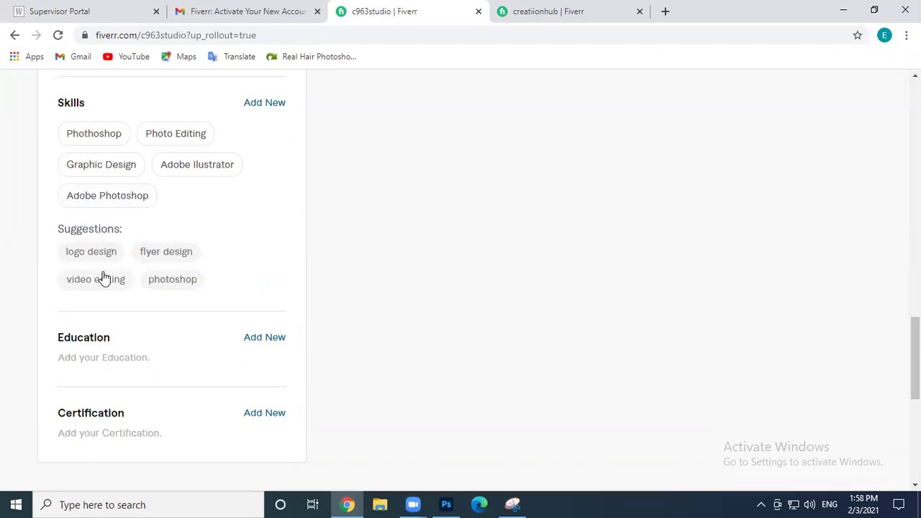
# Add the suggested skills Flyer Design and Logo Design at Expert level
pyautogui.click(149, 257)
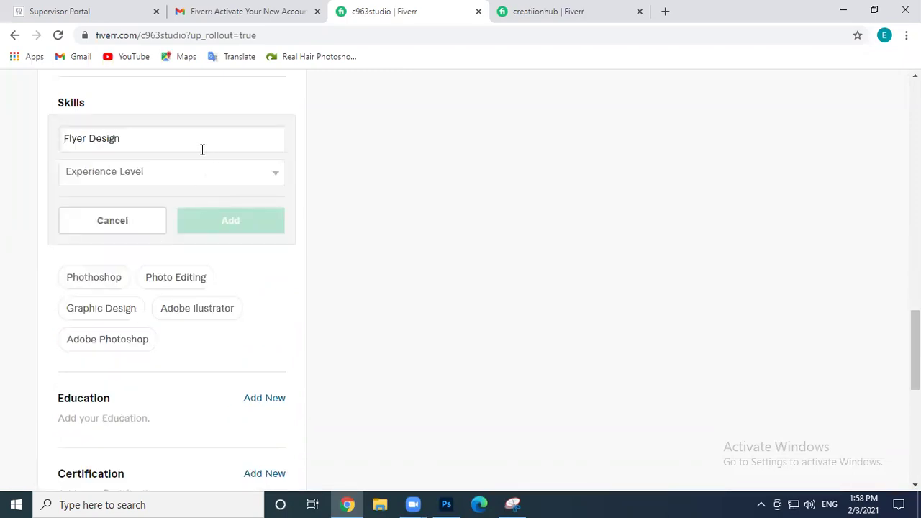
pyautogui.click(154, 173)
pyautogui.click(100, 216)
pyautogui.click(208, 230)
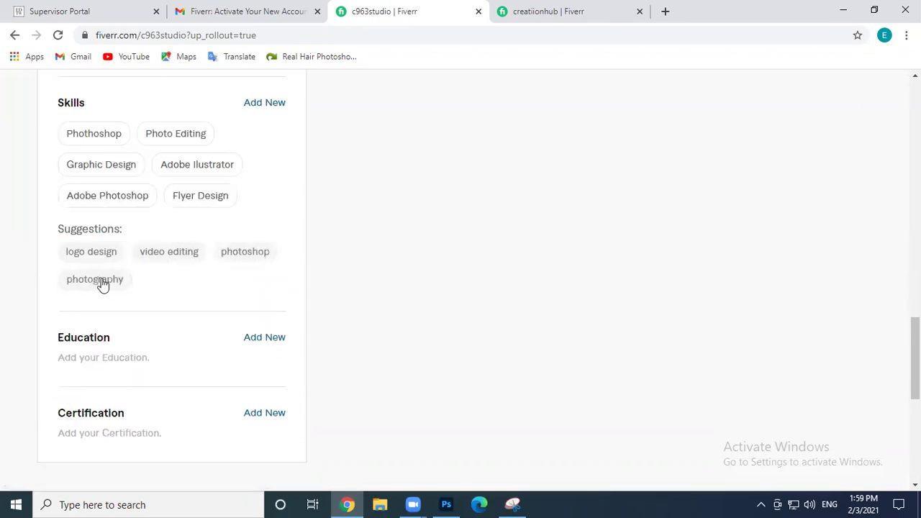
pyautogui.click(91, 254)
pyautogui.click(185, 170)
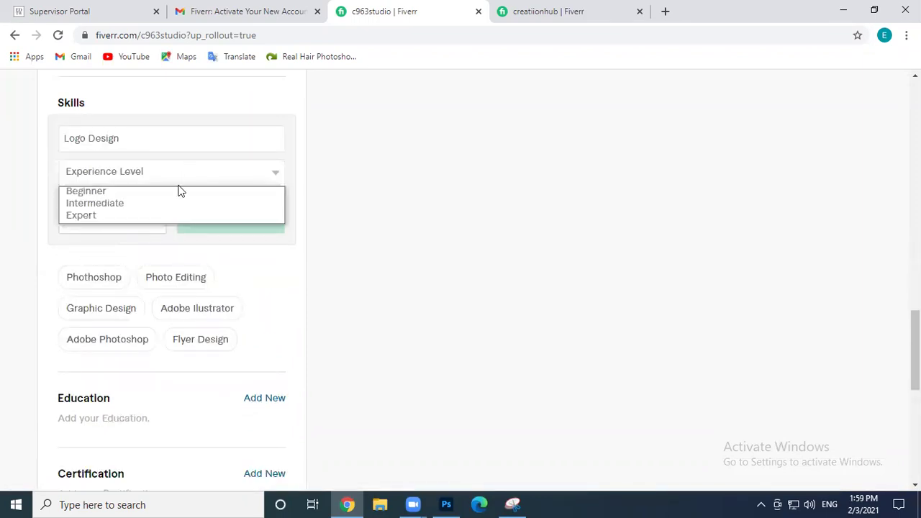
pyautogui.click(135, 217)
pyautogui.click(225, 232)
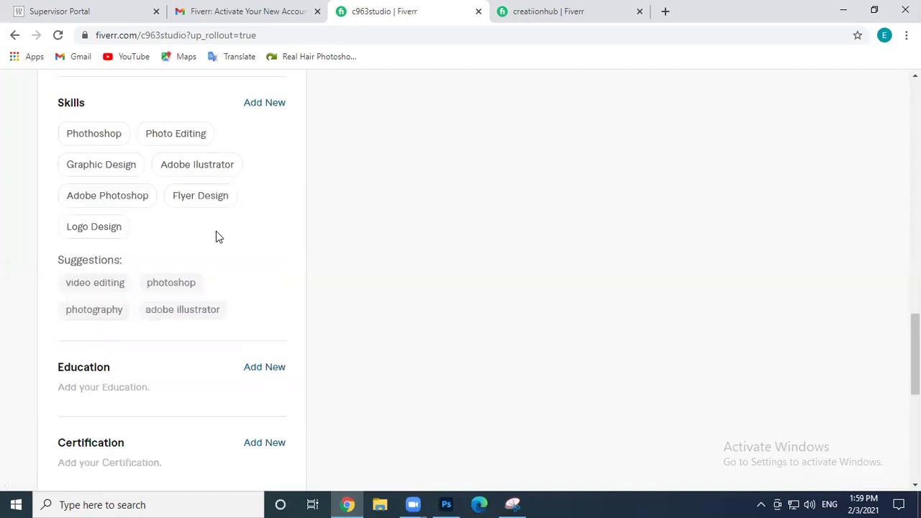
# Add the suggested Photoshop skill at Expert level
pyautogui.click(173, 288)
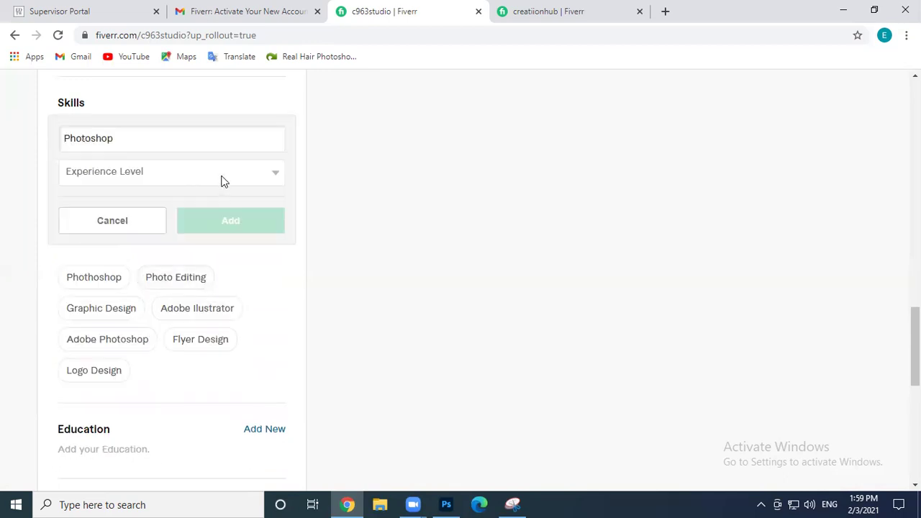
pyautogui.click(222, 179)
pyautogui.click(161, 205)
pyautogui.click(188, 176)
pyautogui.click(125, 215)
pyautogui.click(205, 222)
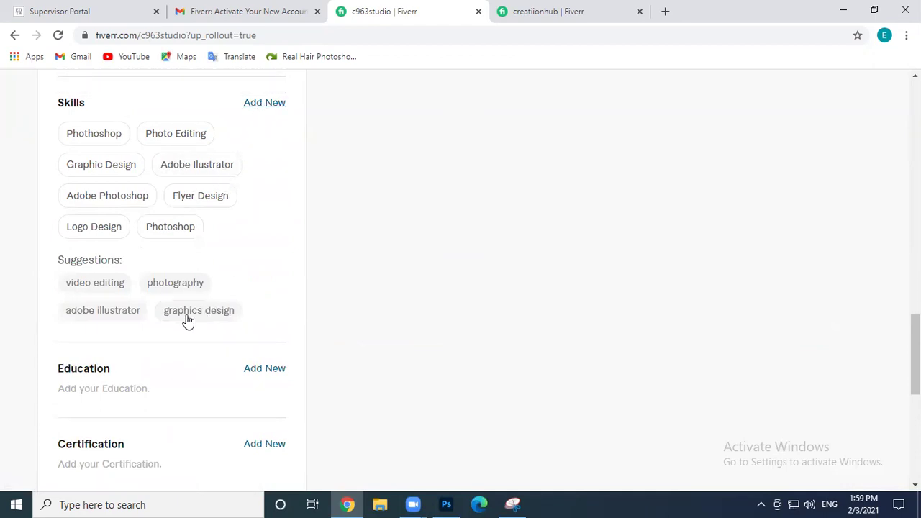
# Add Poster Design as a new skill at Expert level
pyautogui.click(272, 104)
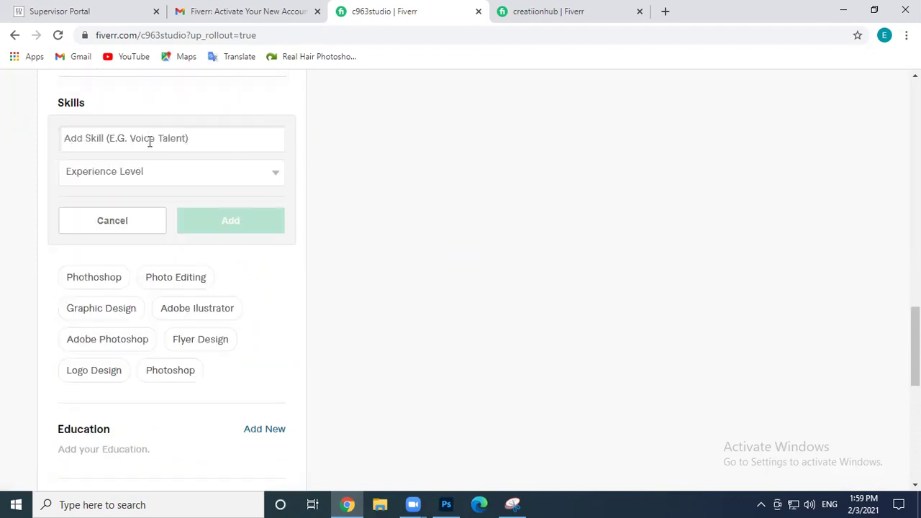
pyautogui.write('Poster')
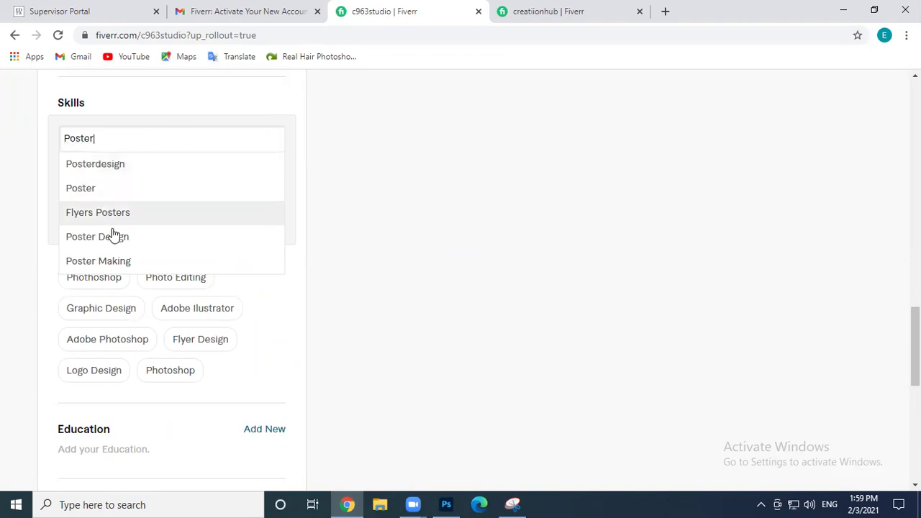
pyautogui.click(113, 238)
pyautogui.click(154, 174)
pyautogui.click(128, 216)
pyautogui.click(206, 222)
# Add Bannar Design as a new skill at Expert level
pyautogui.click(264, 103)
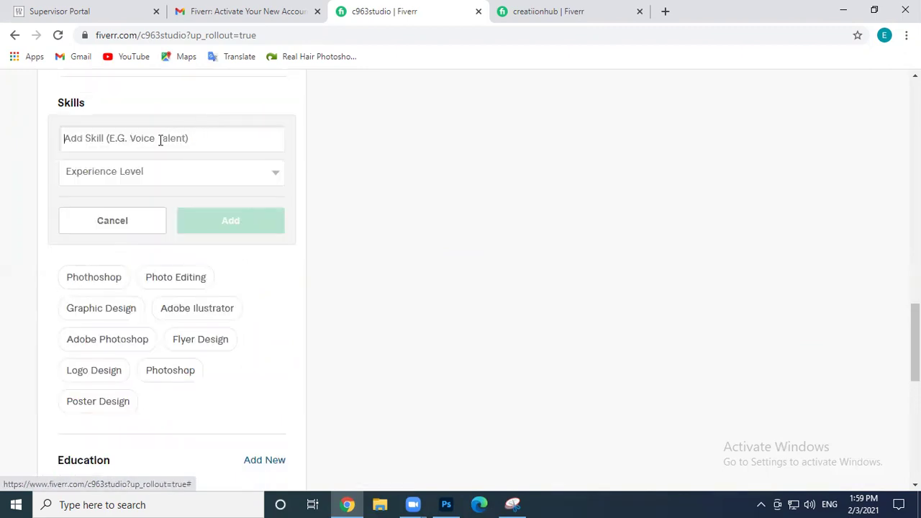
pyautogui.write('Banner')
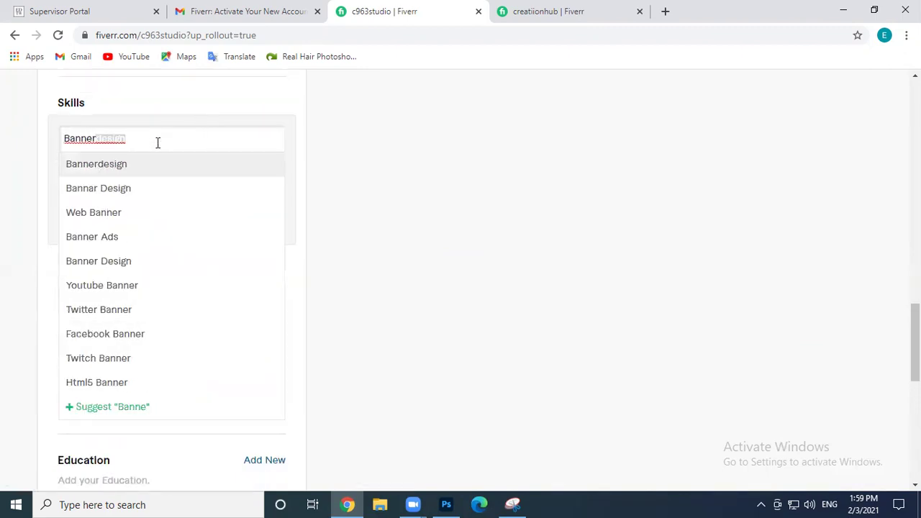
pyautogui.click(132, 188)
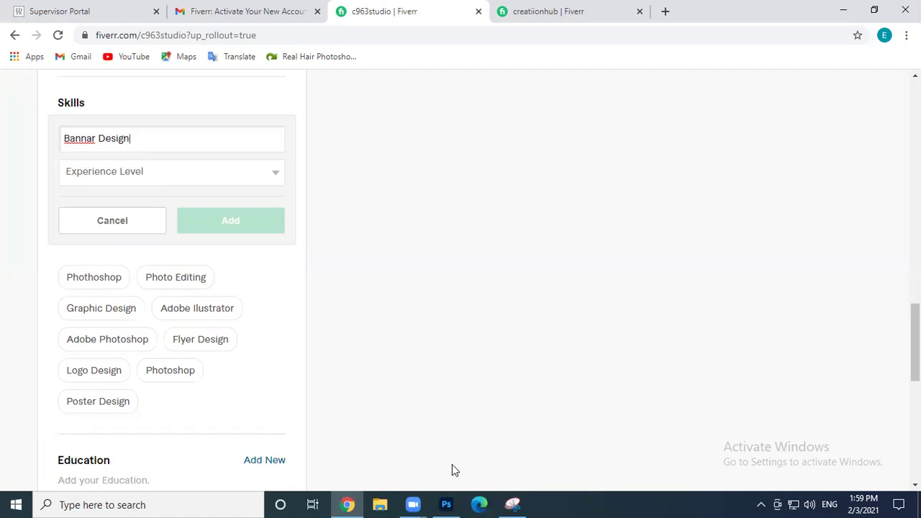
pyautogui.click(113, 179)
pyautogui.click(97, 216)
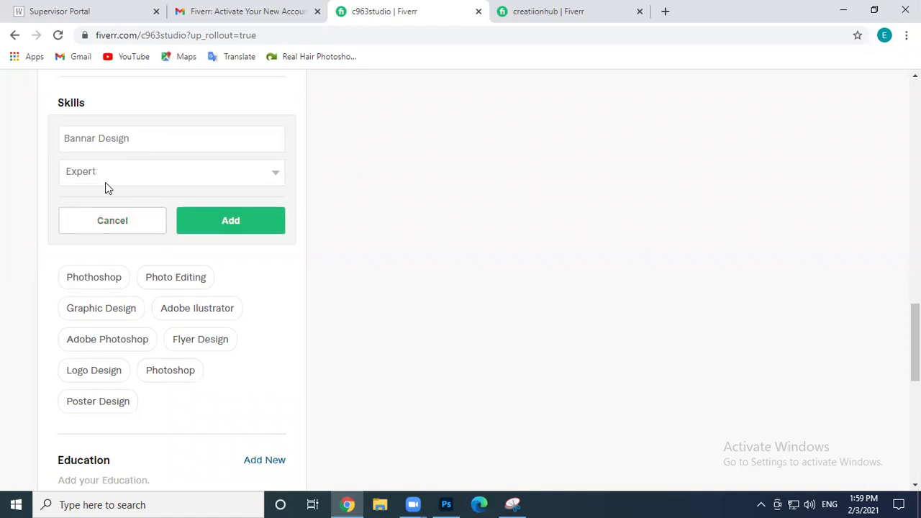
pyautogui.click(249, 226)
pyautogui.moveTo(180, 208)
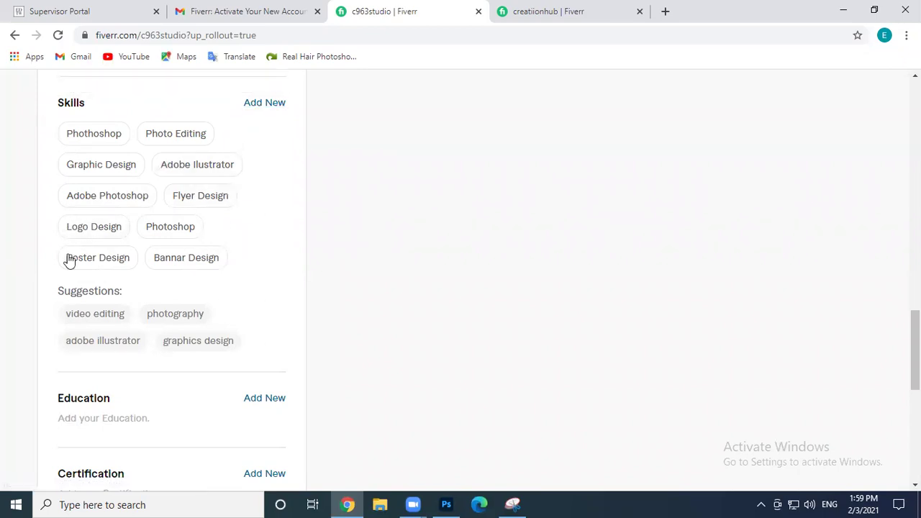
# Add Invitation Card as an Expert-level skill
pyautogui.click(256, 105)
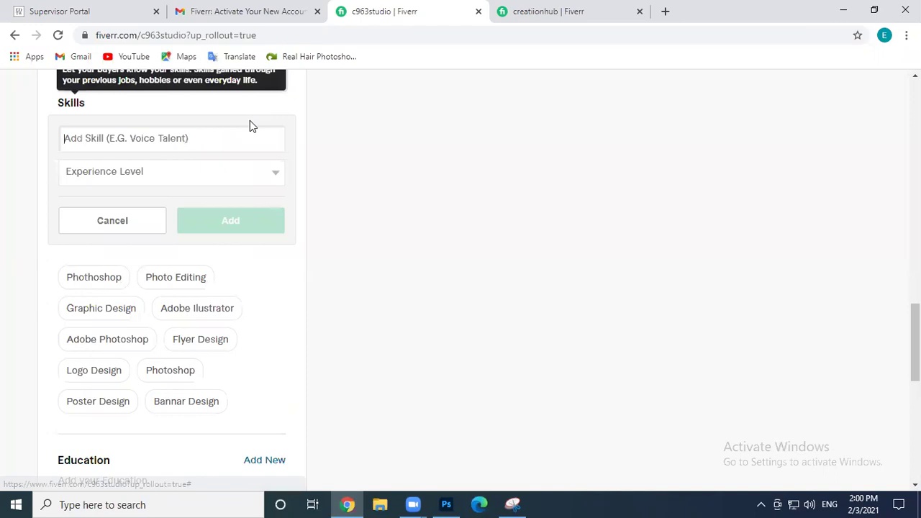
pyautogui.click(158, 139)
pyautogui.write('Invi')
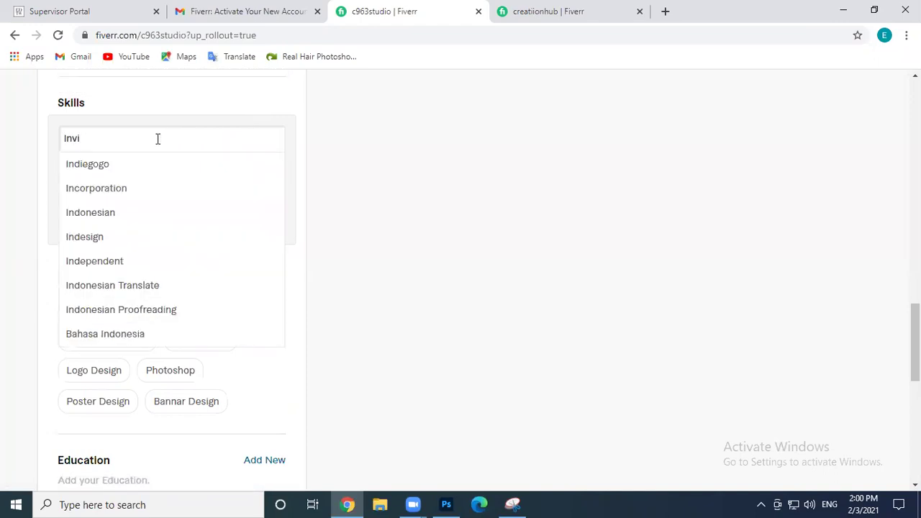
pyautogui.write('ta')
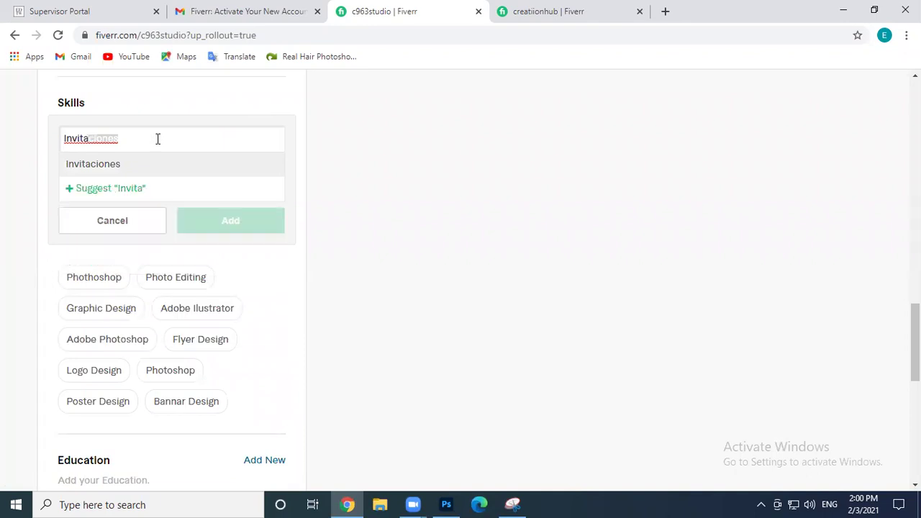
pyautogui.write('tion')
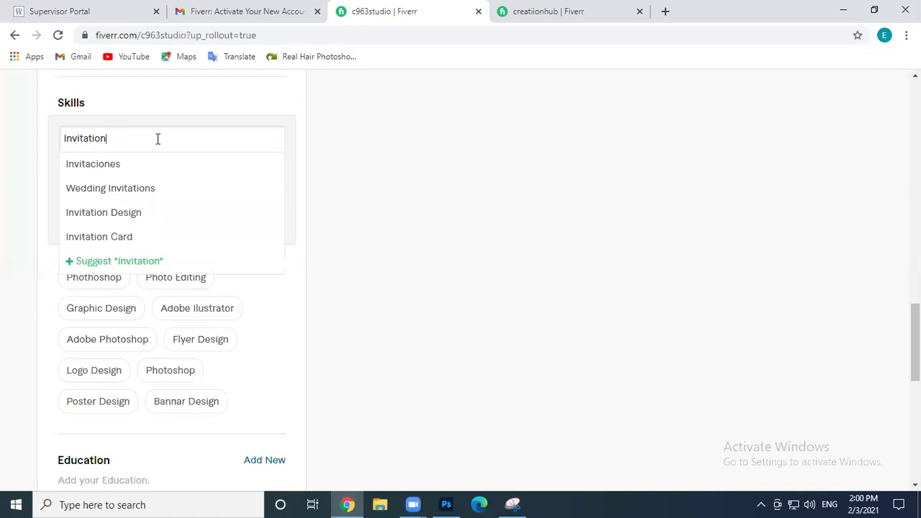
pyautogui.click(116, 238)
pyautogui.click(126, 173)
pyautogui.click(87, 217)
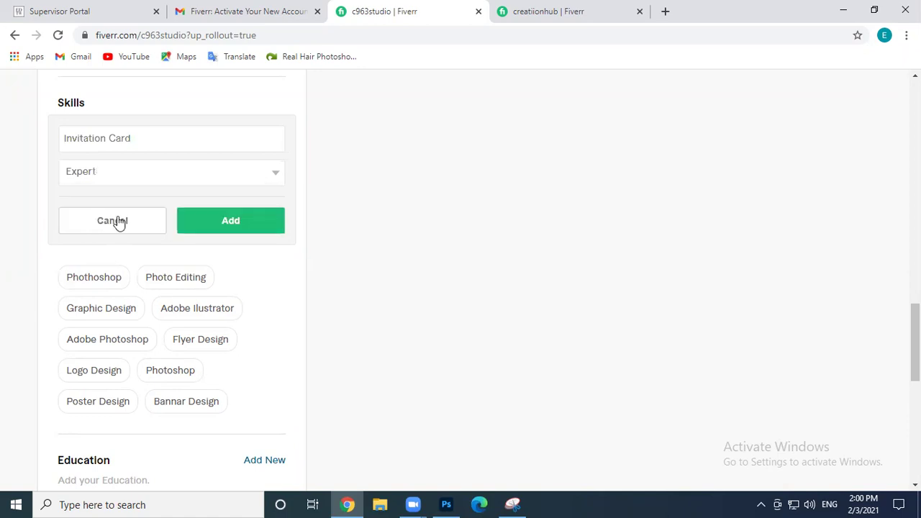
pyautogui.click(226, 226)
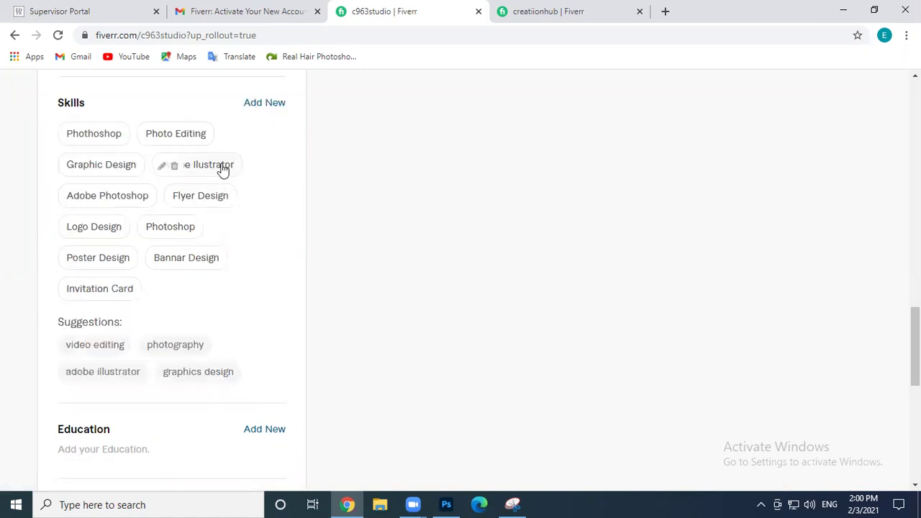
# Add Background Removal as an Expert-level skill
pyautogui.click(265, 106)
pyautogui.click(133, 145)
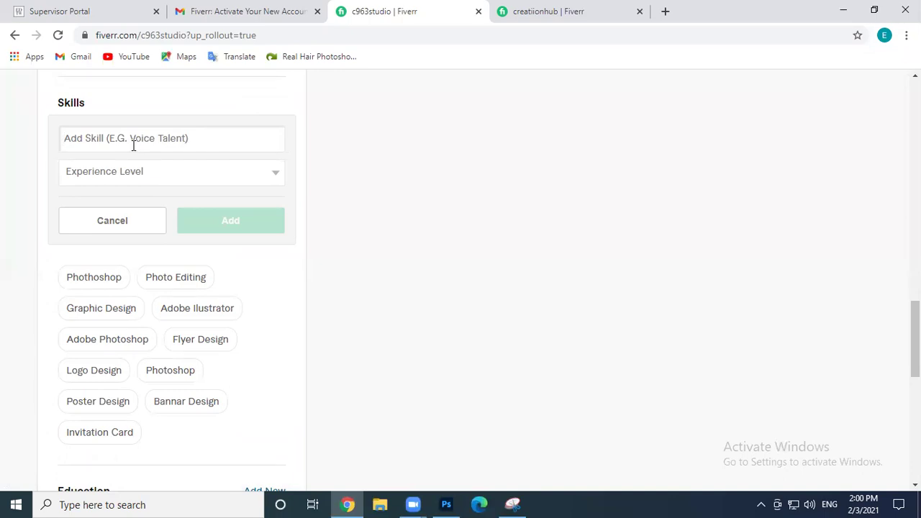
pyautogui.write('Backgr')
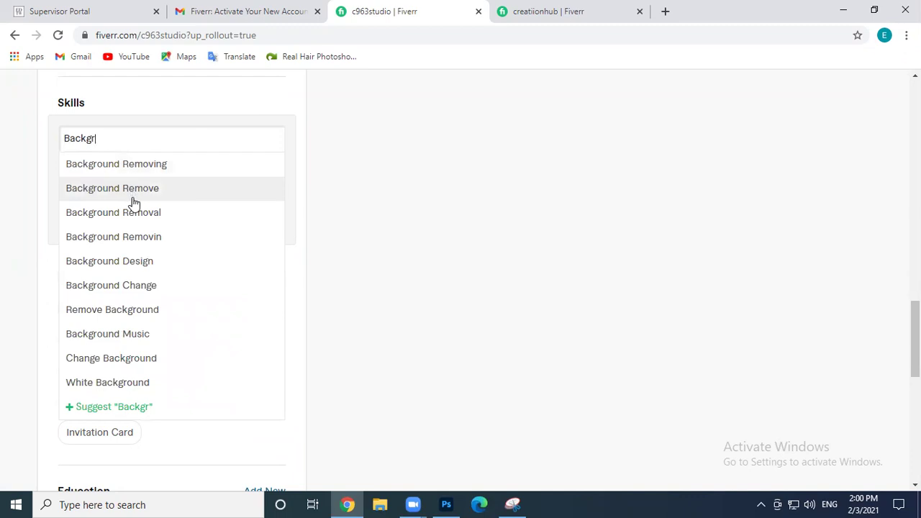
pyautogui.click(132, 215)
pyautogui.click(182, 174)
pyautogui.click(152, 216)
pyautogui.click(214, 232)
# Propose Retouching as a new Expert-level skill
pyautogui.click(270, 105)
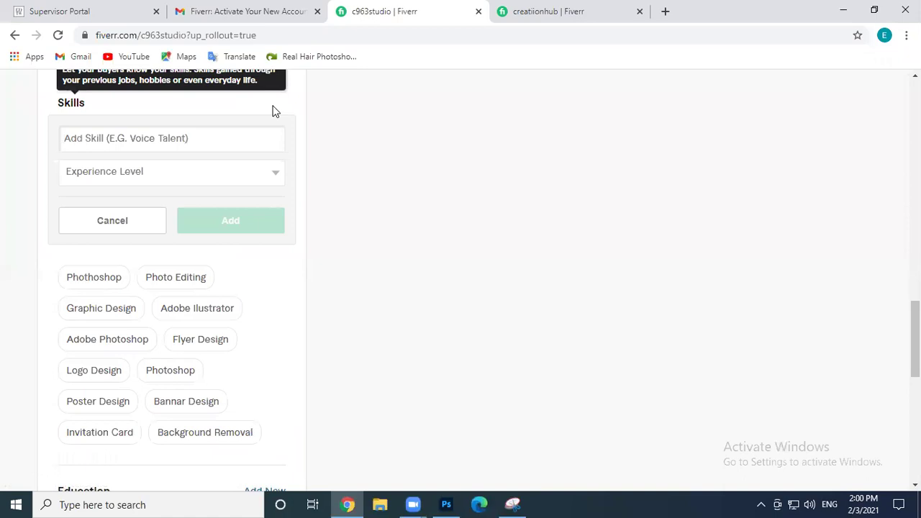
pyautogui.write('Retouch')
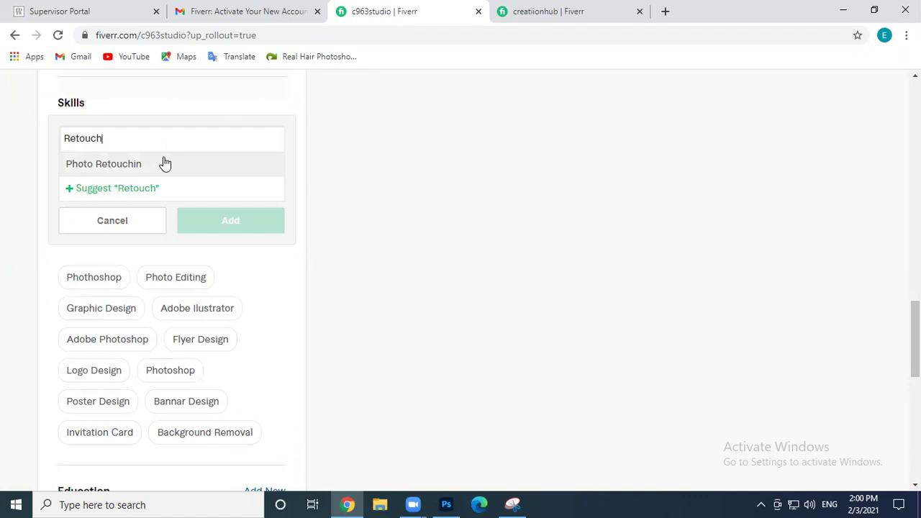
pyautogui.write('in')
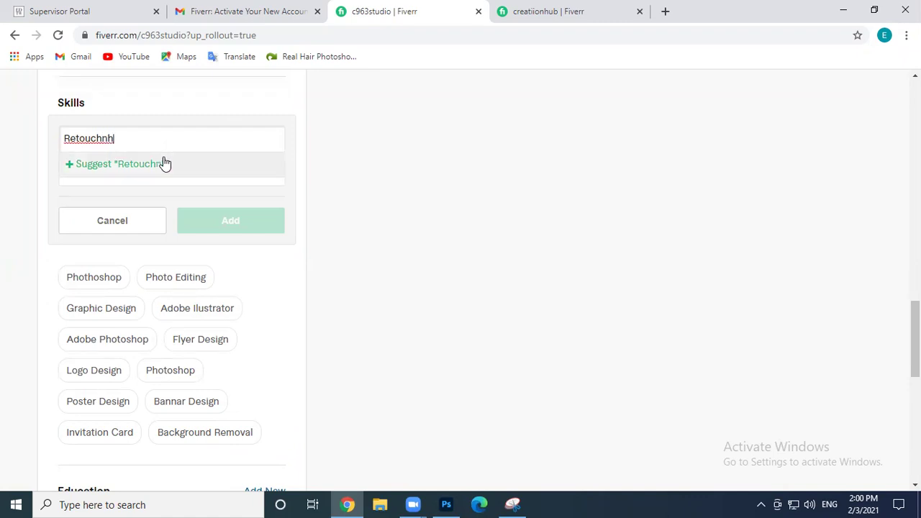
pyautogui.press('BackSpace')
pyautogui.press('BackSpace')
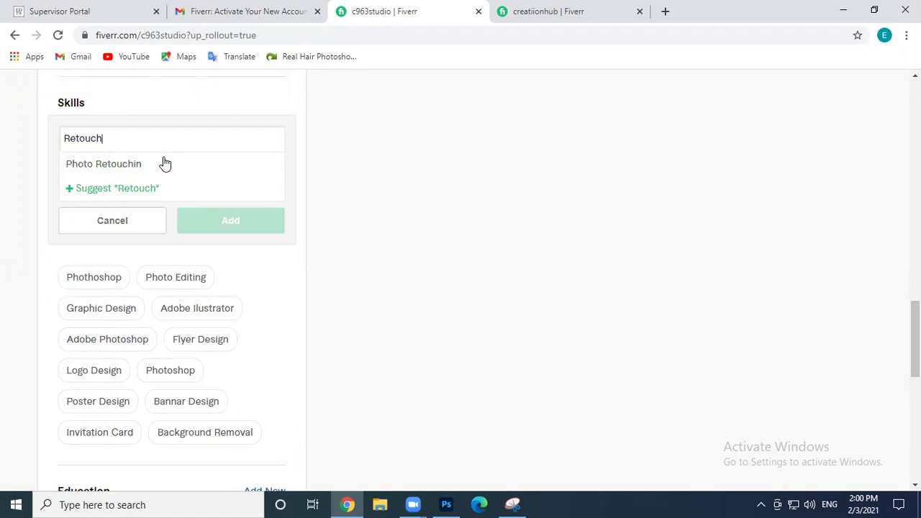
pyautogui.write('ing')
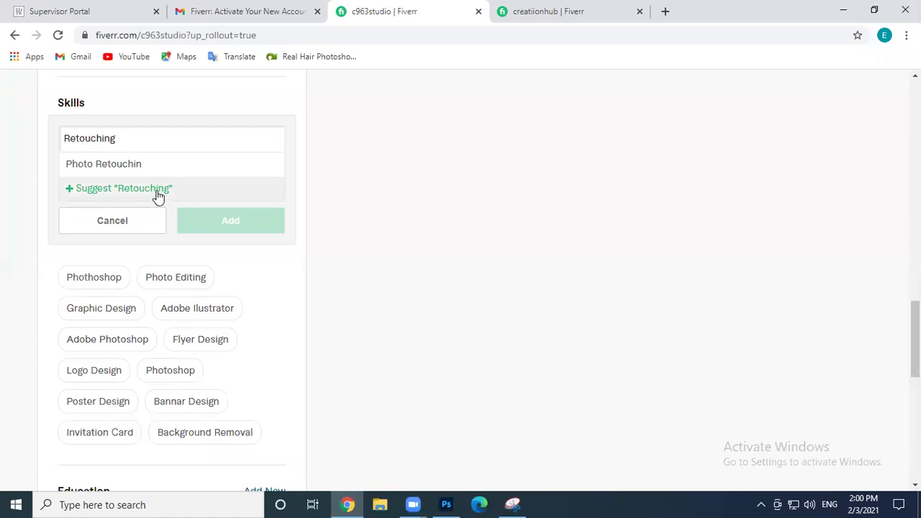
pyautogui.click(157, 191)
pyautogui.click(157, 179)
pyautogui.click(130, 214)
pyautogui.click(231, 223)
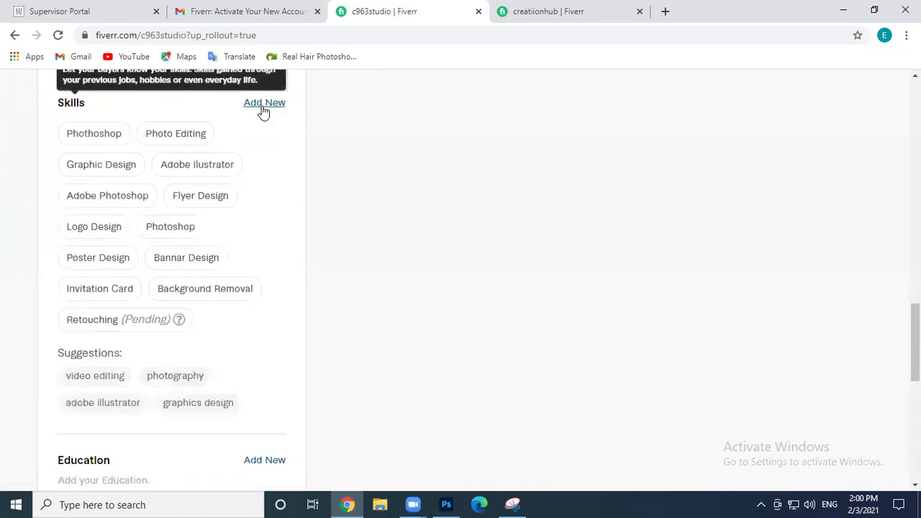
# Add Skin Retouching as an Expert-level skill
pyautogui.click(263, 105)
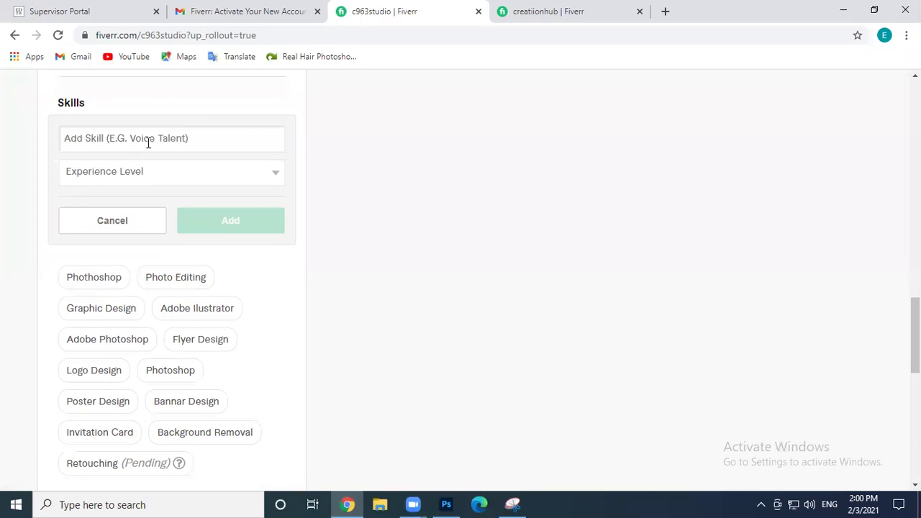
pyautogui.click(148, 143)
pyautogui.write('Skin ')
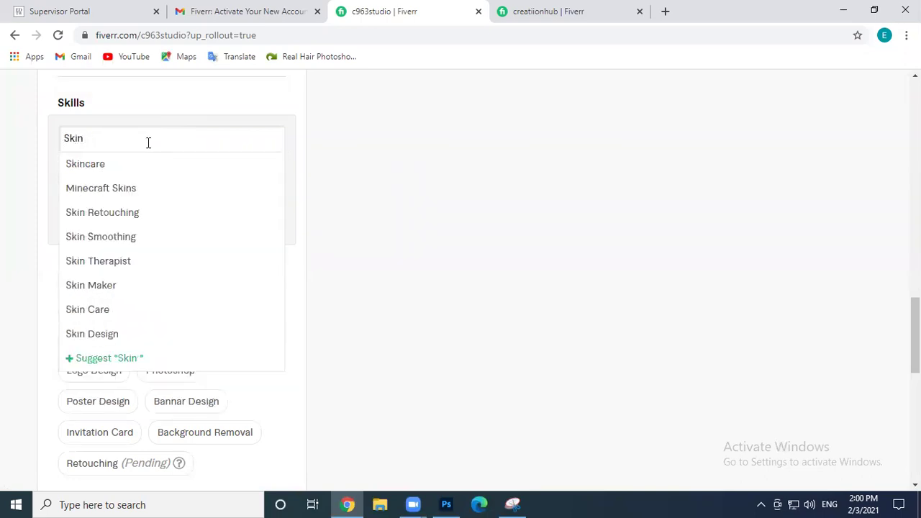
pyautogui.write('Tetiu')
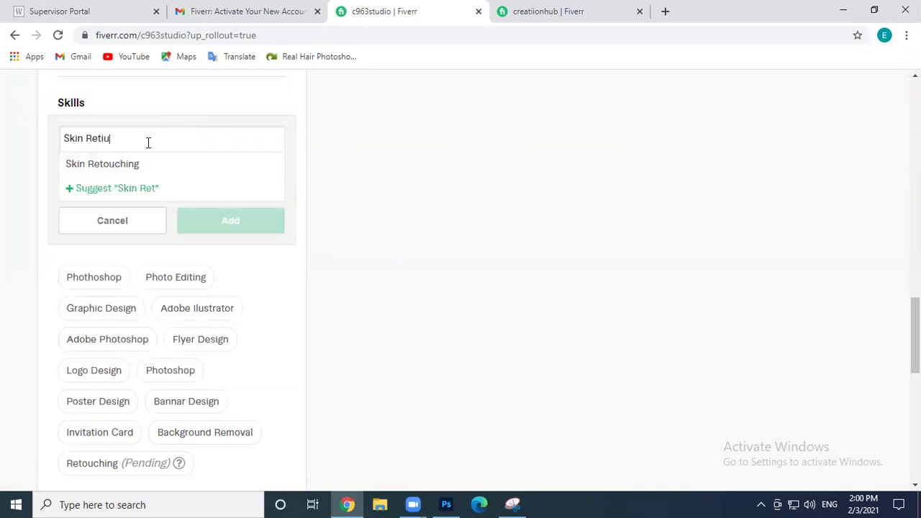
pyautogui.press('BackSpace')
pyautogui.press('BackSpace')
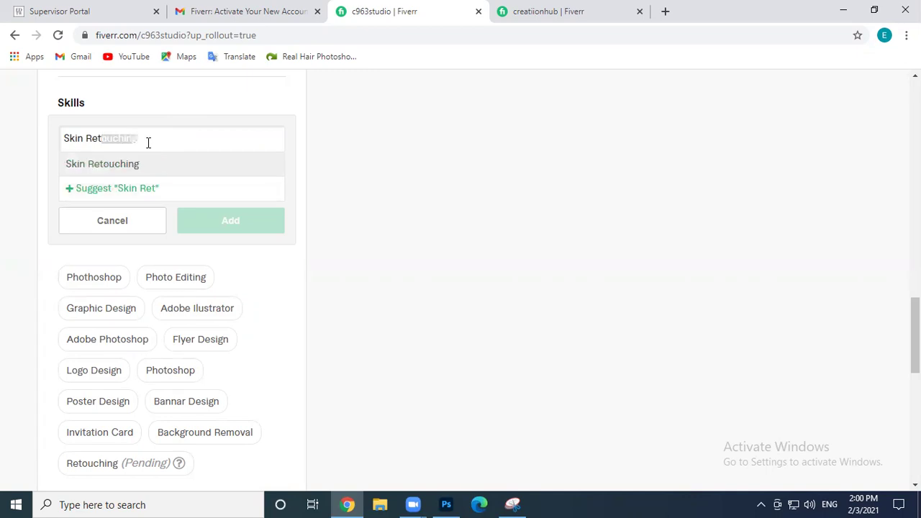
pyautogui.write('ouch')
pyautogui.click(129, 163)
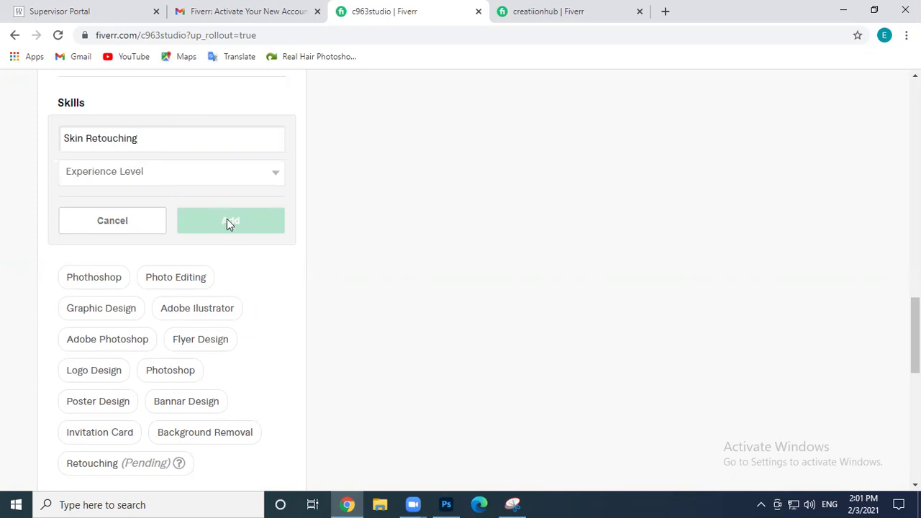
pyautogui.click(173, 175)
pyautogui.click(123, 216)
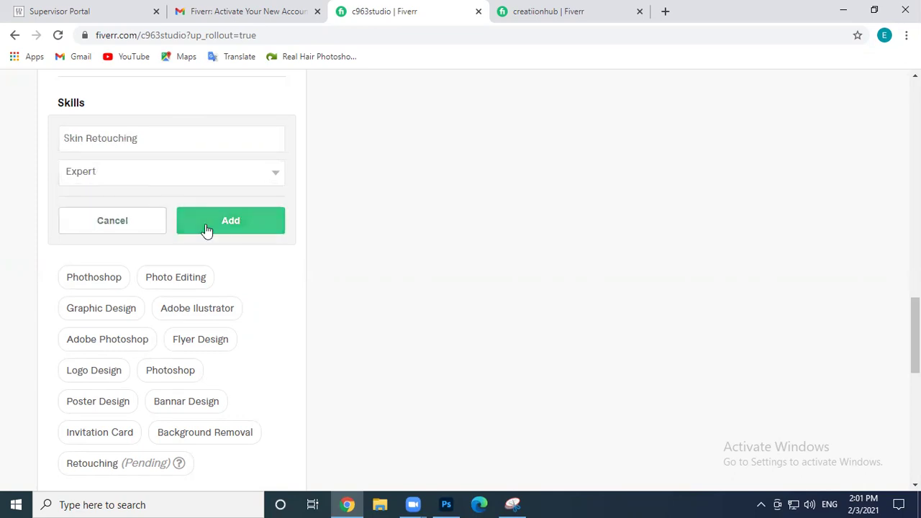
pyautogui.click(206, 227)
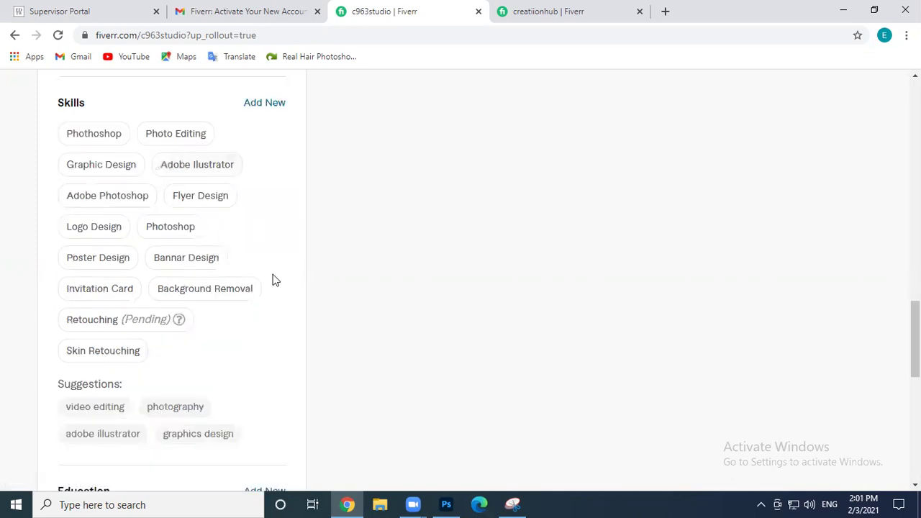
# Add Colour Change as an Expert-level skill
pyautogui.scroll(-1, 273, 281)
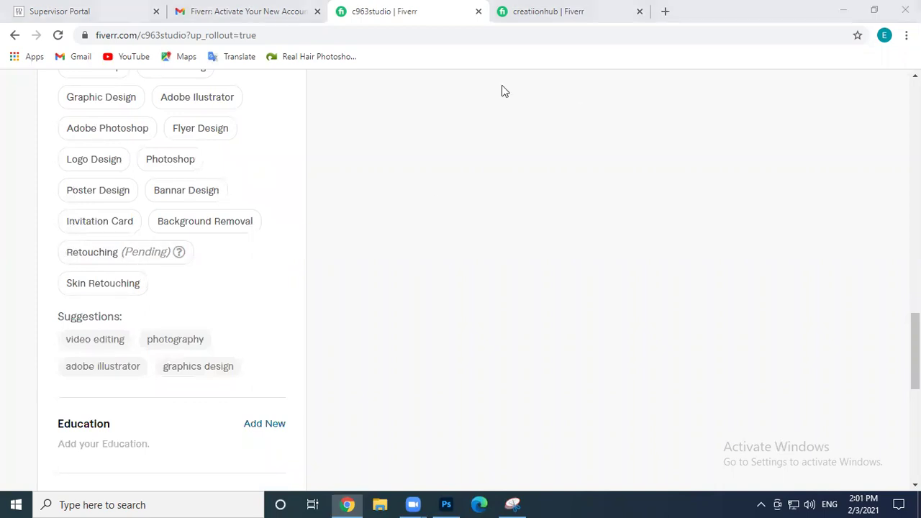
pyautogui.scroll(2, 263, 206)
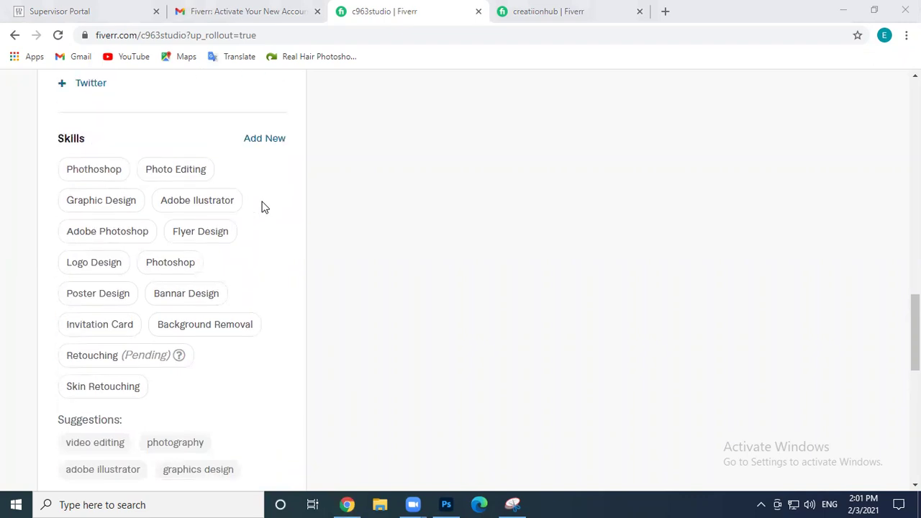
pyautogui.click(263, 170)
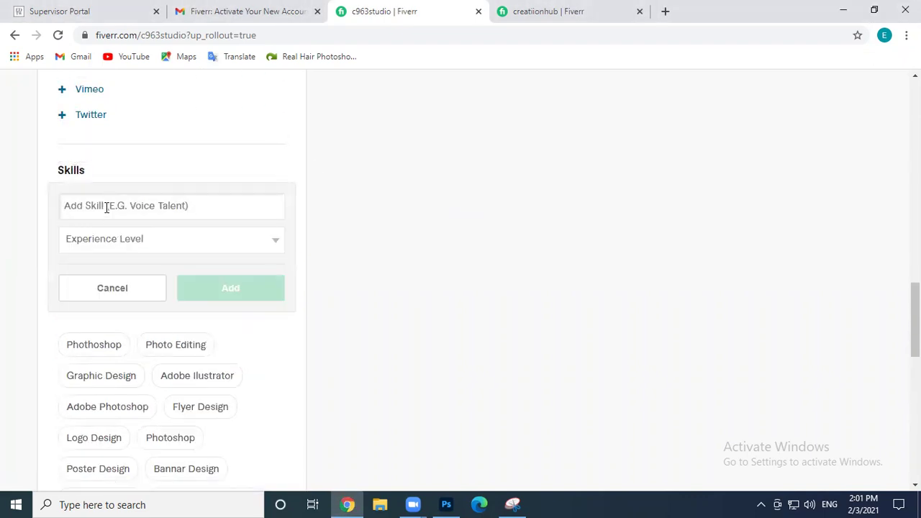
pyautogui.write('Color')
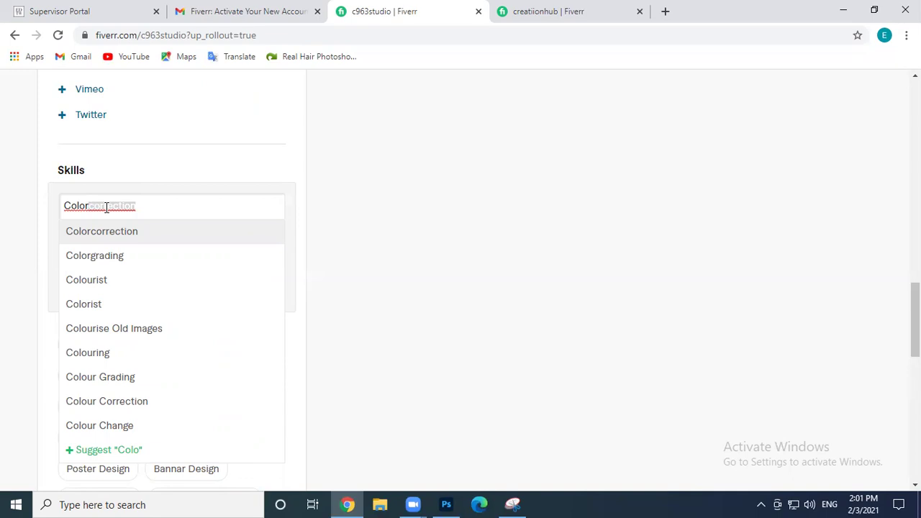
pyautogui.click(115, 426)
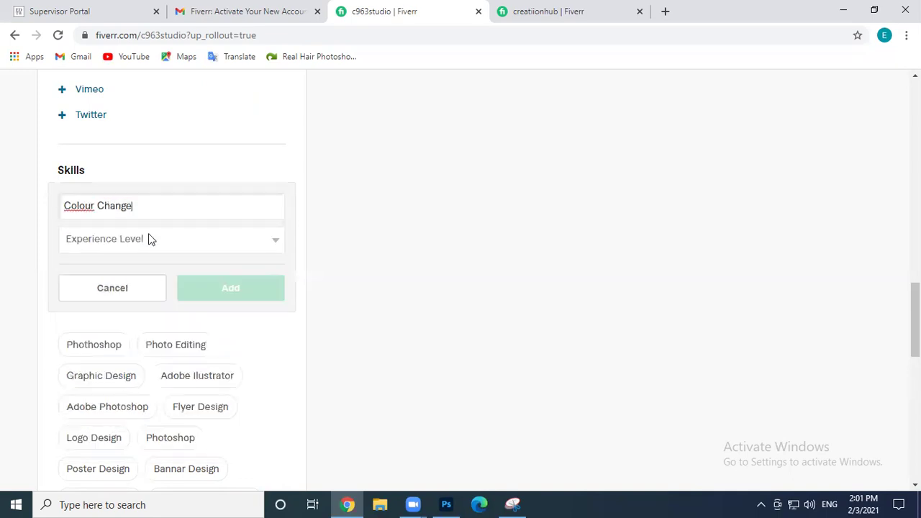
pyautogui.click(134, 239)
pyautogui.click(102, 284)
pyautogui.click(213, 294)
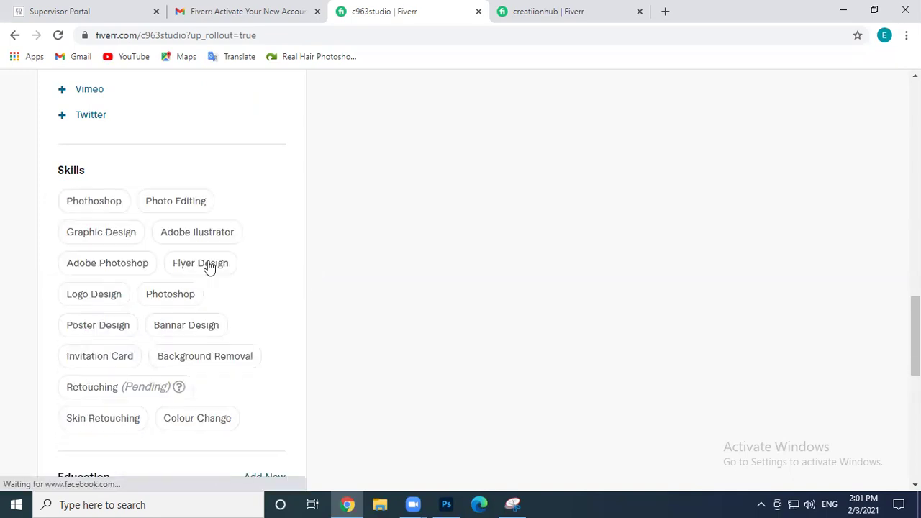
# Scroll through the profile's fifteen skills and down toward the Education section
pyautogui.scroll(-2, 252, 323)
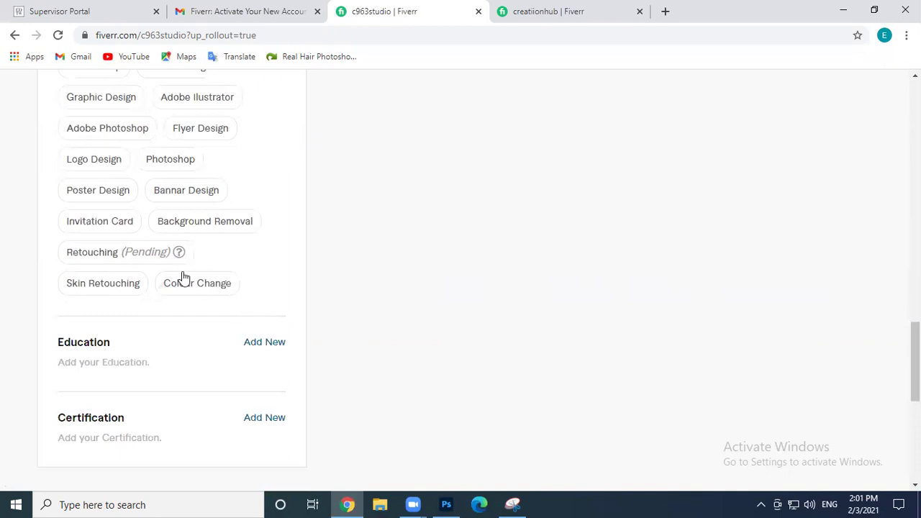
pyautogui.moveTo(179, 257)
pyautogui.scroll(2, 501, 209)
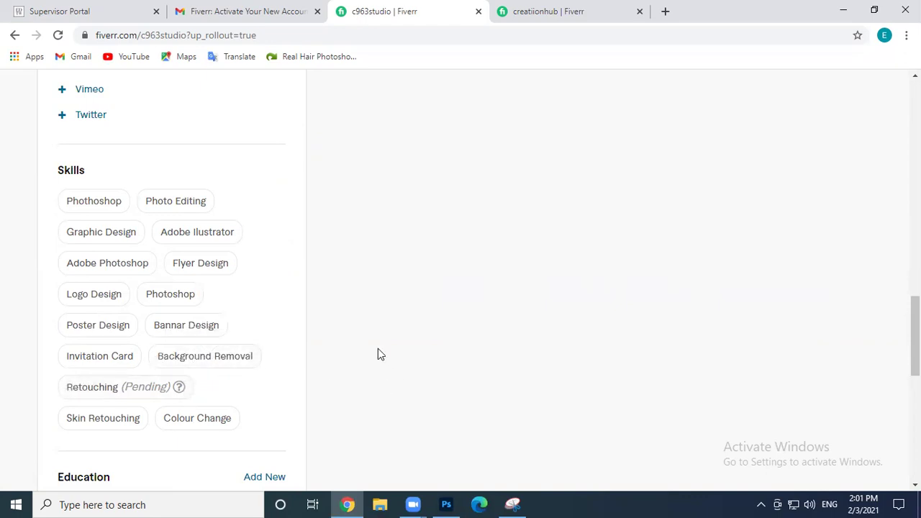
pyautogui.scroll(-2, 378, 348)
pyautogui.scroll(3, 212, 201)
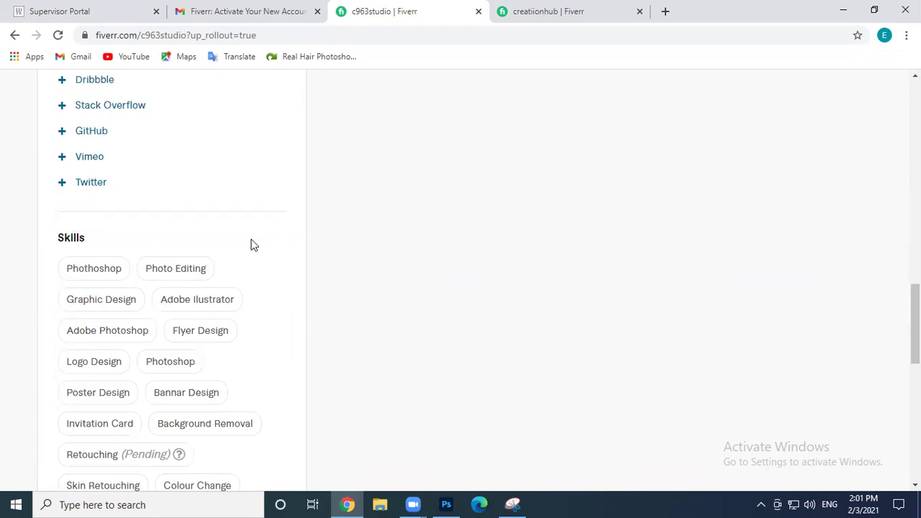
pyautogui.scroll(-3, 261, 257)
pyautogui.scroll(3, 245, 242)
pyautogui.scroll(-2, 422, 247)
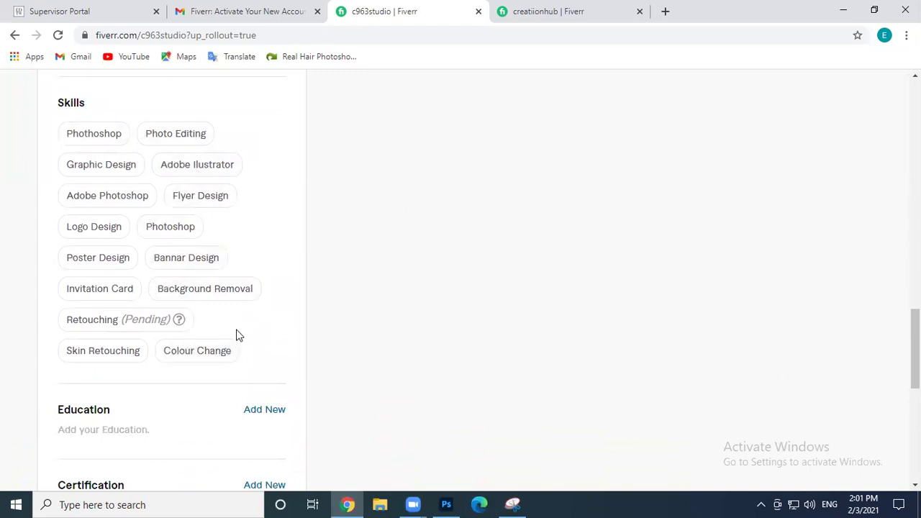
pyautogui.scroll(2, 168, 274)
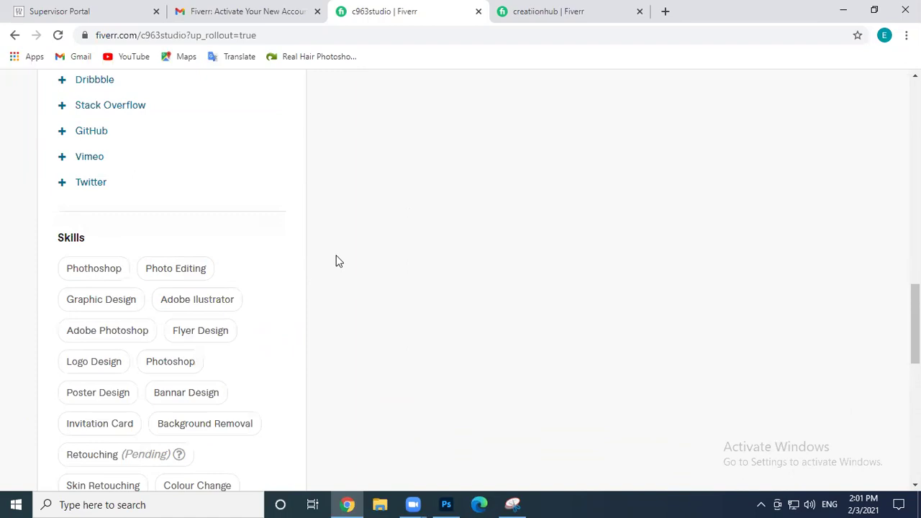
pyautogui.scroll(-2, 338, 261)
pyautogui.scroll(12, 456, 259)
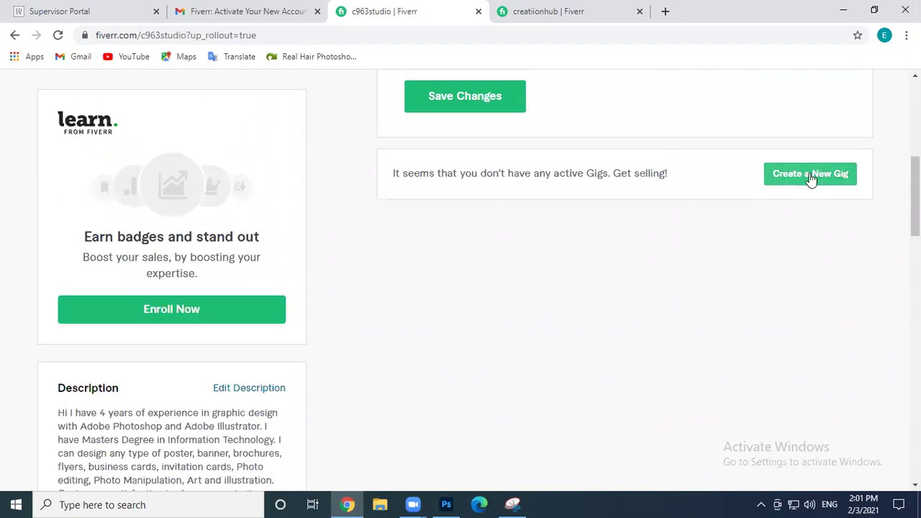
pyautogui.scroll(-6, 294, 267)
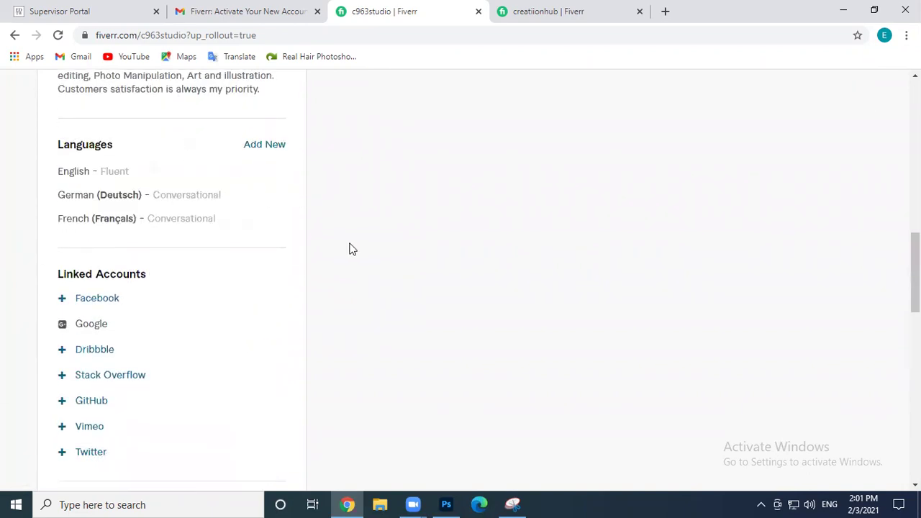
pyautogui.scroll(-4, 351, 249)
pyautogui.scroll(-1, 350, 249)
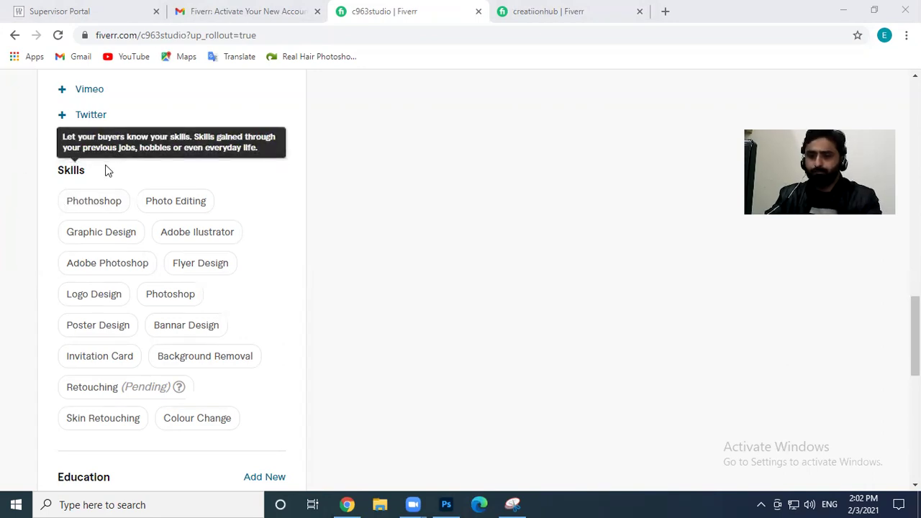
pyautogui.scroll(-4, 310, 219)
# Start an education entry for Pakistan at Bahauddin Zakariya University, Multan
pyautogui.click(271, 209)
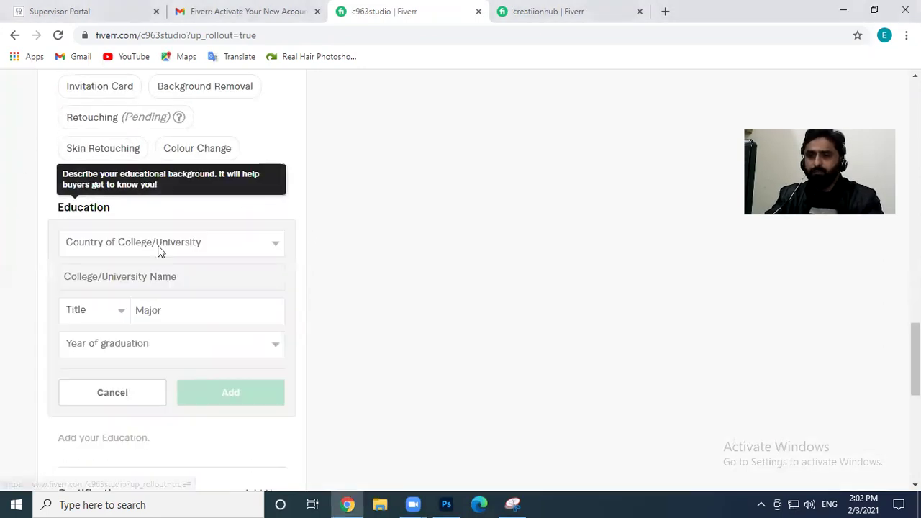
pyautogui.click(147, 244)
pyautogui.write('pak')
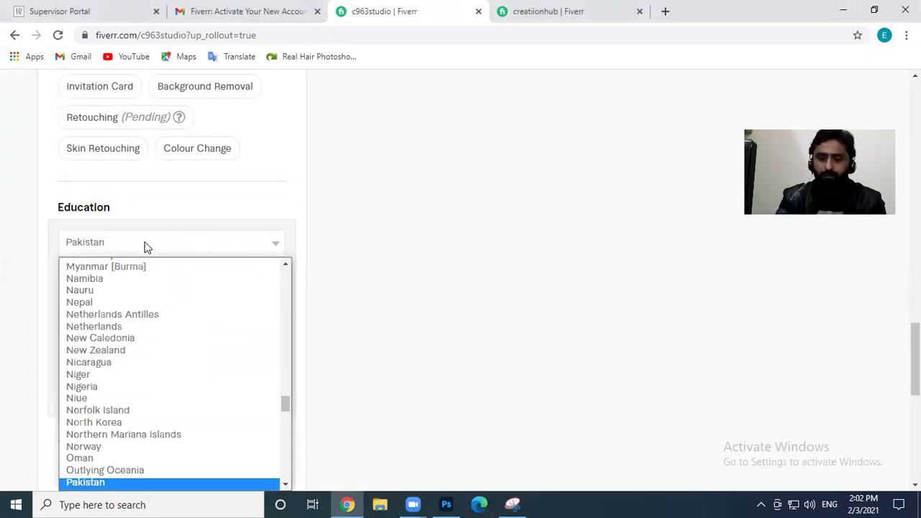
pyautogui.press('Return')
pyautogui.click(153, 287)
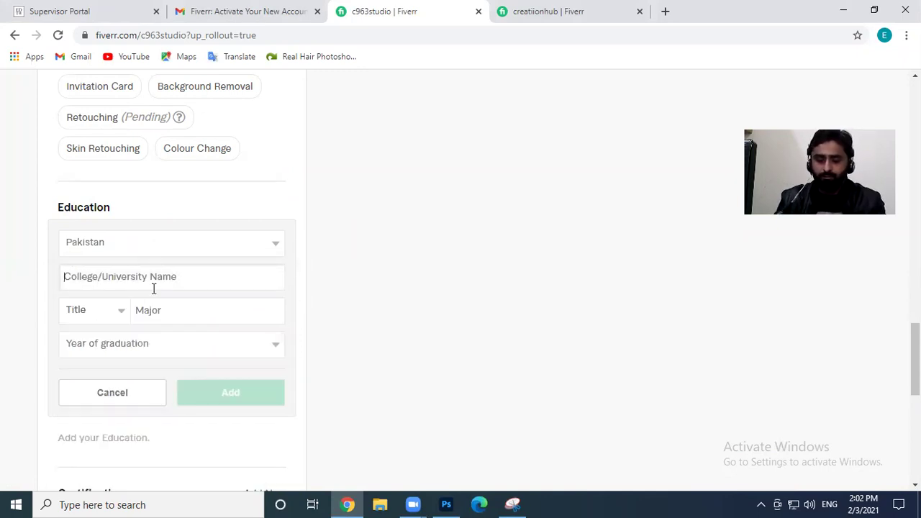
pyautogui.write('Baha')
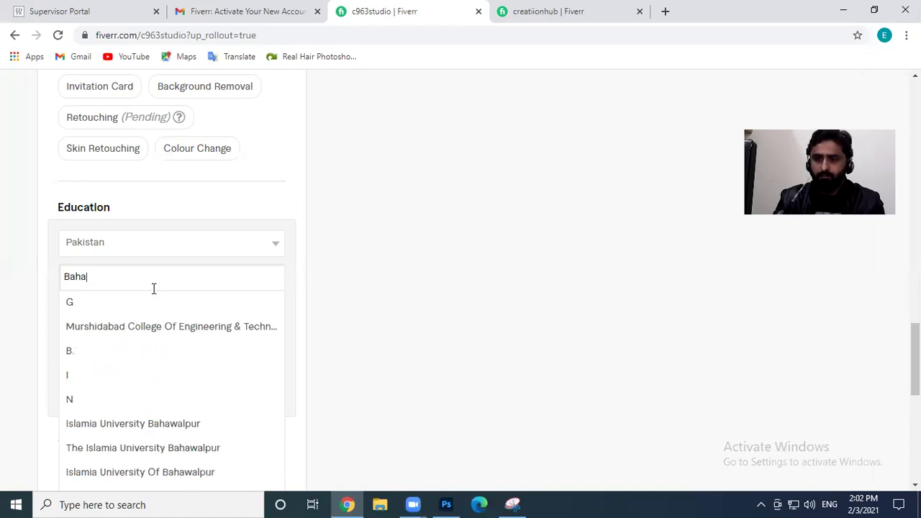
pyautogui.write('udi')
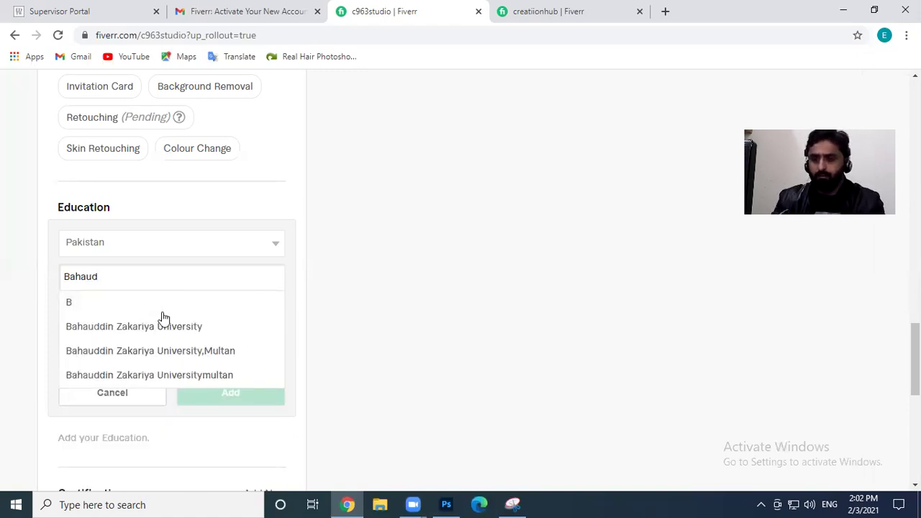
pyautogui.click(174, 351)
# Set the degree title to M.B.A. with Marketig as the major
pyautogui.click(116, 312)
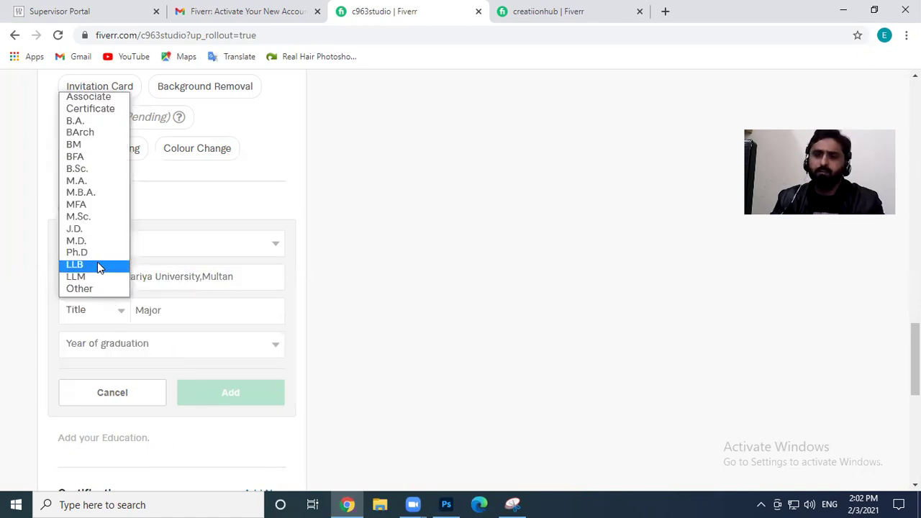
pyautogui.click(95, 193)
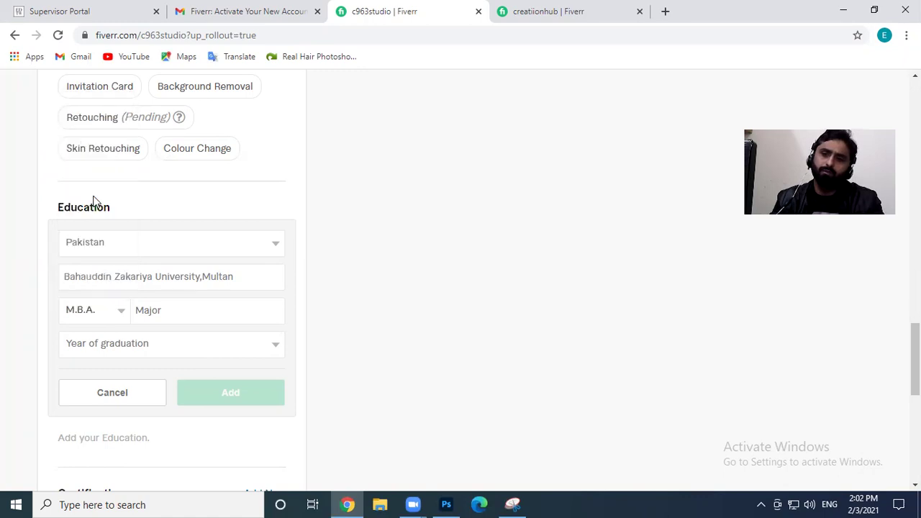
pyautogui.click(165, 315)
pyautogui.write('A')
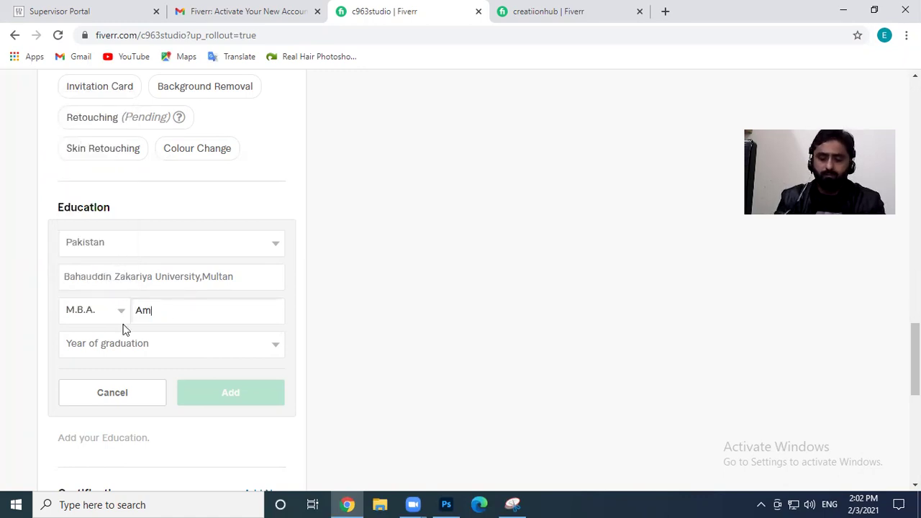
pyautogui.press('BackSpace')
pyautogui.write('Ma')
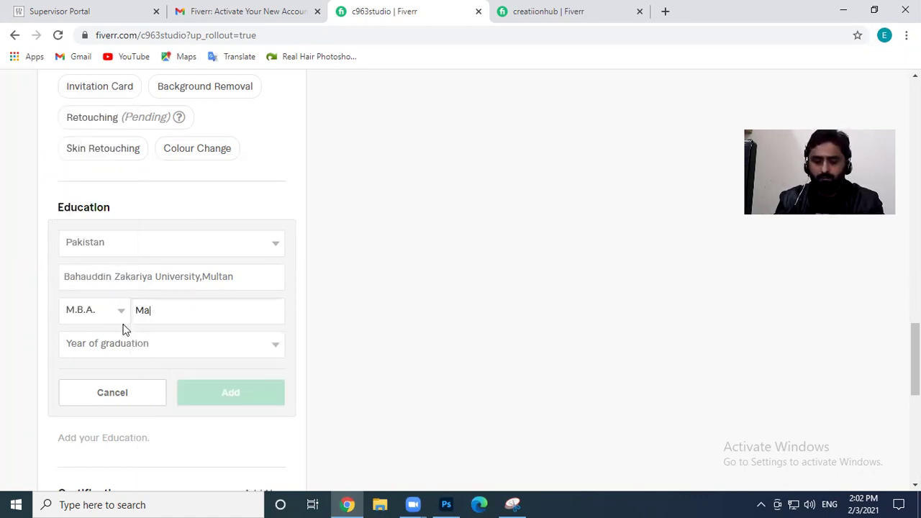
pyautogui.write('rketing')
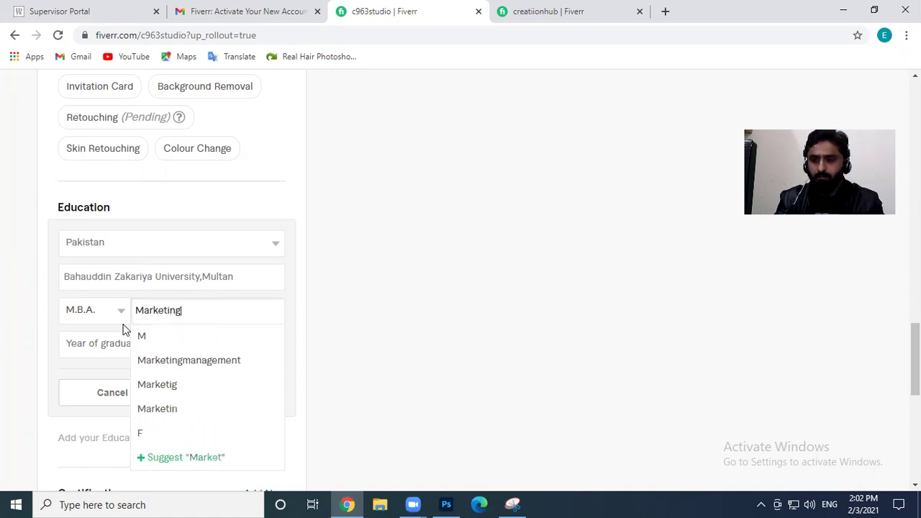
pyautogui.click(176, 386)
# Set the graduation year to 2018 and save the education entry
pyautogui.click(126, 348)
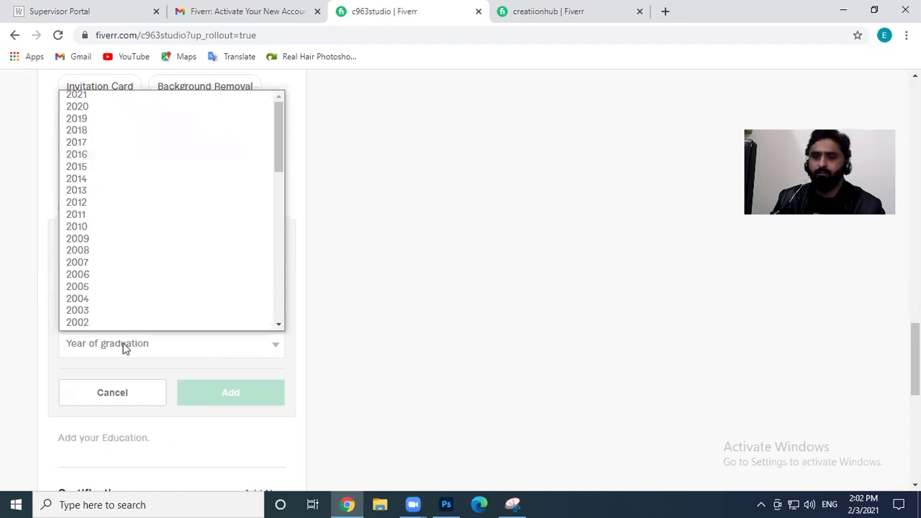
pyautogui.click(114, 139)
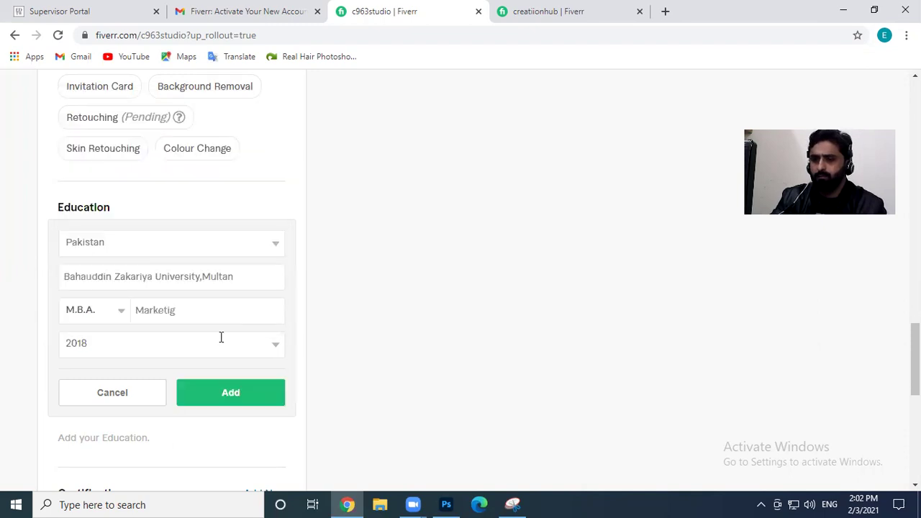
pyautogui.scroll(-2, 188, 388)
pyautogui.click(222, 261)
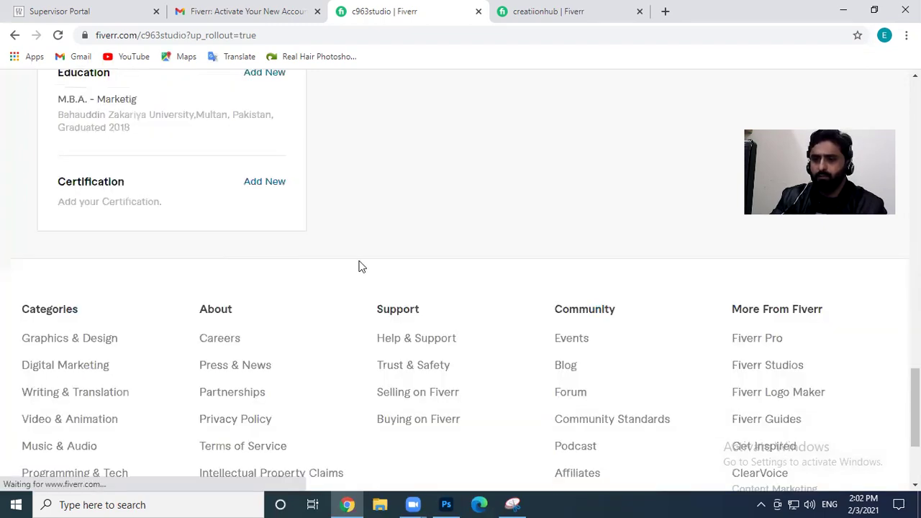
pyautogui.scroll(2, 391, 245)
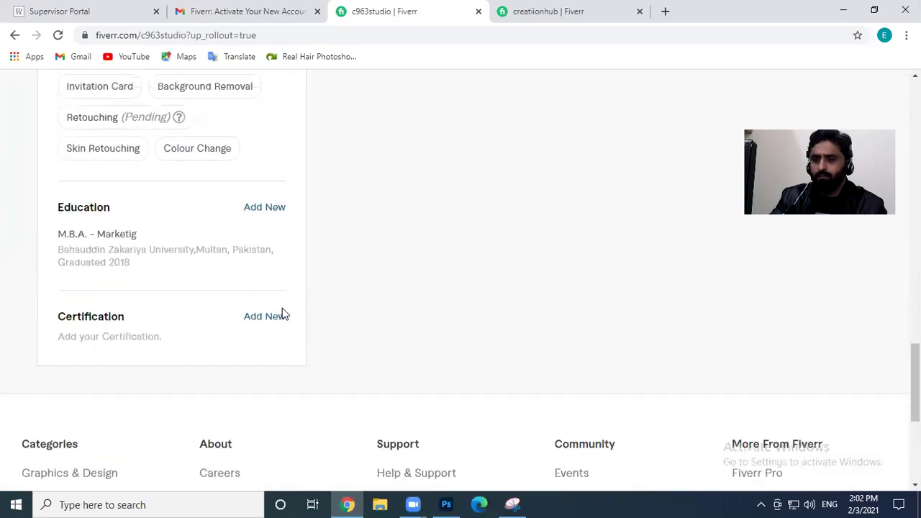
pyautogui.click(265, 316)
# Name the certification 'Graphic Design Expert' from organisation TEVTA
pyautogui.click(161, 354)
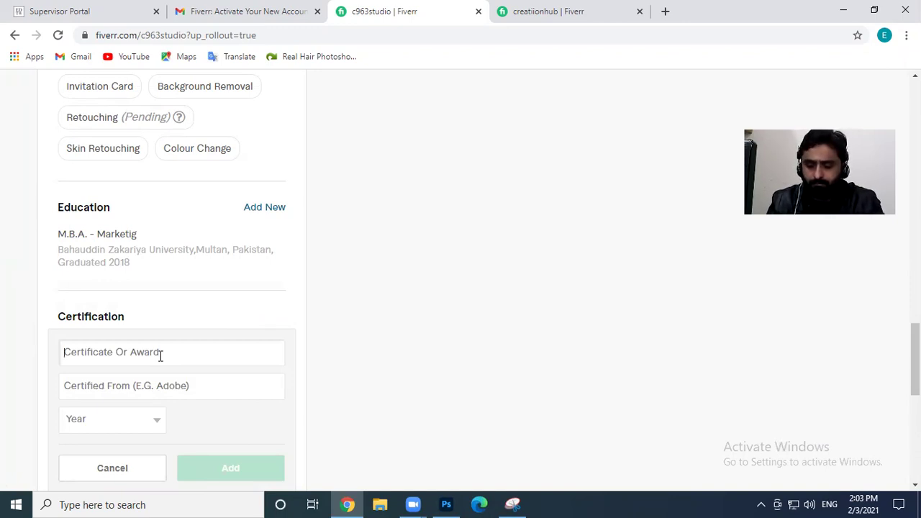
pyautogui.write('Graphics')
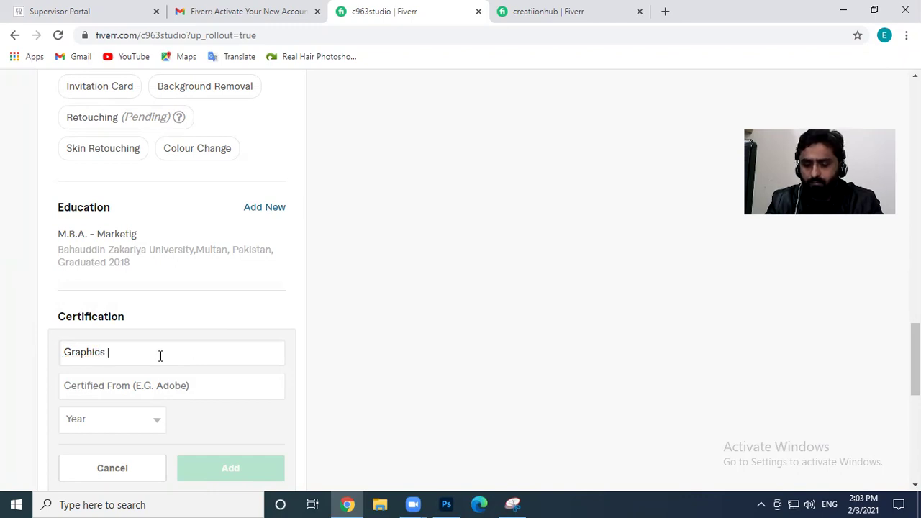
pyautogui.press('BackSpace')
pyautogui.write('Design ')
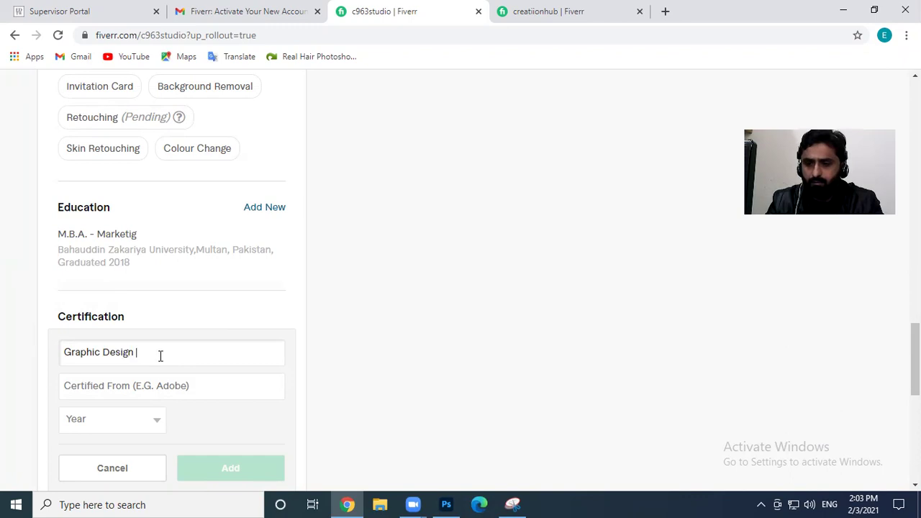
pyautogui.write('/')
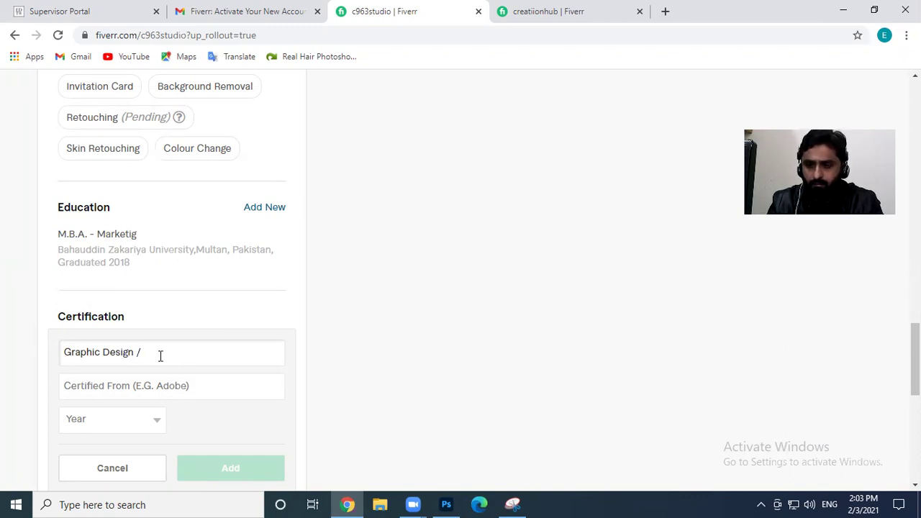
pyautogui.press('BackSpace')
pyautogui.write('Expert')
pyautogui.press('Tab')
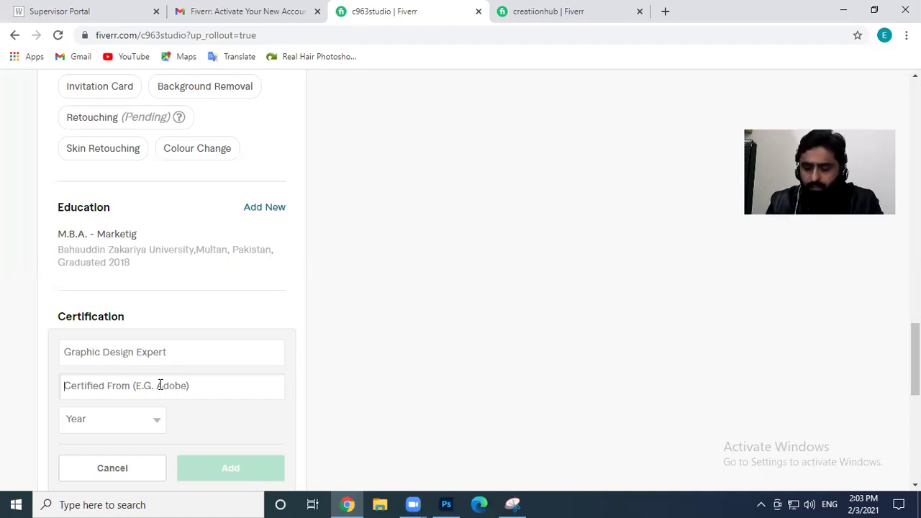
pyautogui.write('TEVTA')
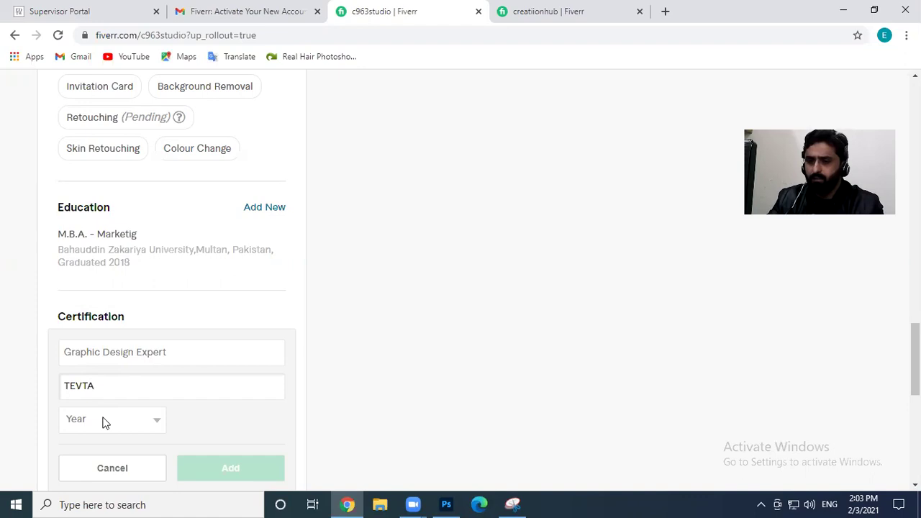
pyautogui.click(191, 358)
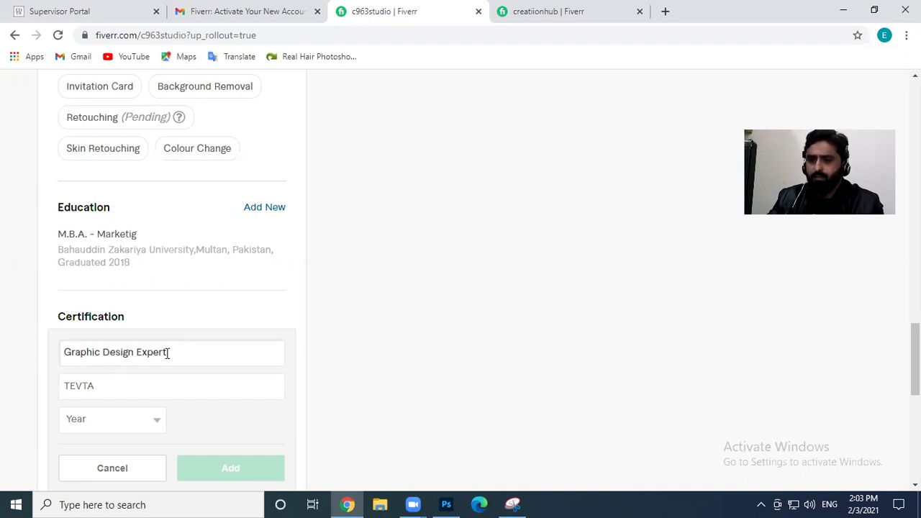
# Set the certification year to 2019 and save the certification entry
pyautogui.click(95, 427)
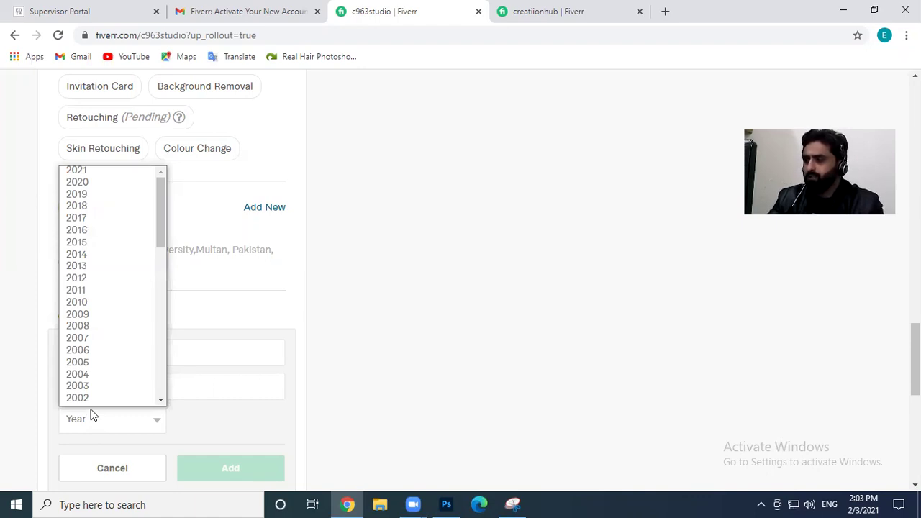
pyautogui.scroll(-1, 92, 401)
pyautogui.scroll(1, 111, 267)
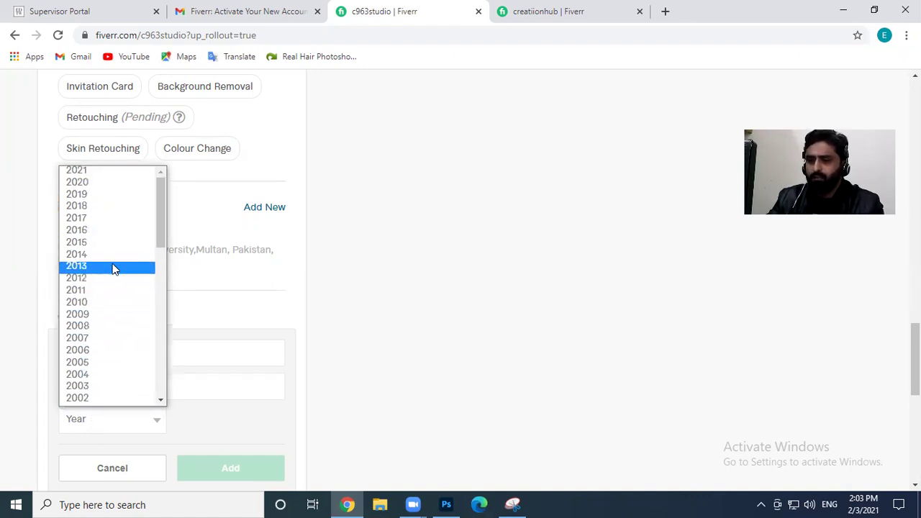
pyautogui.click(85, 195)
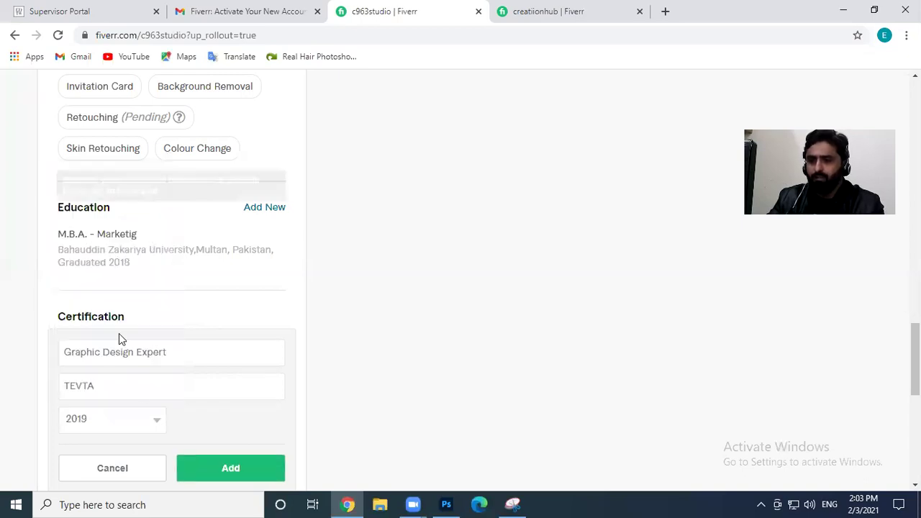
pyautogui.click(111, 416)
pyautogui.scroll(-1, 117, 200)
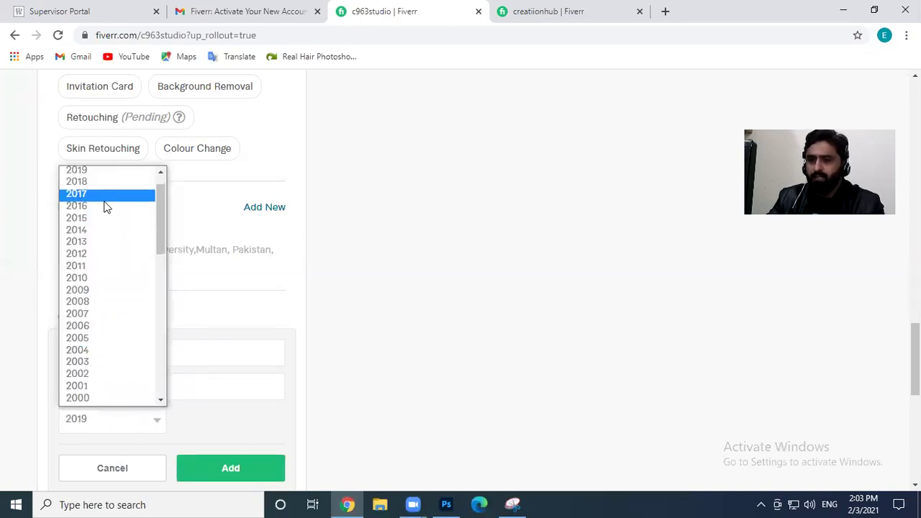
pyautogui.click(99, 174)
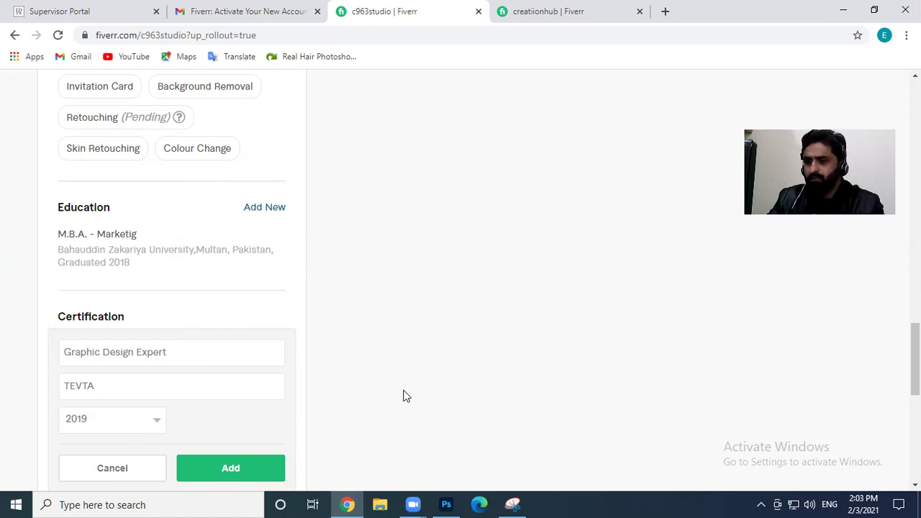
pyautogui.scroll(-1, 403, 396)
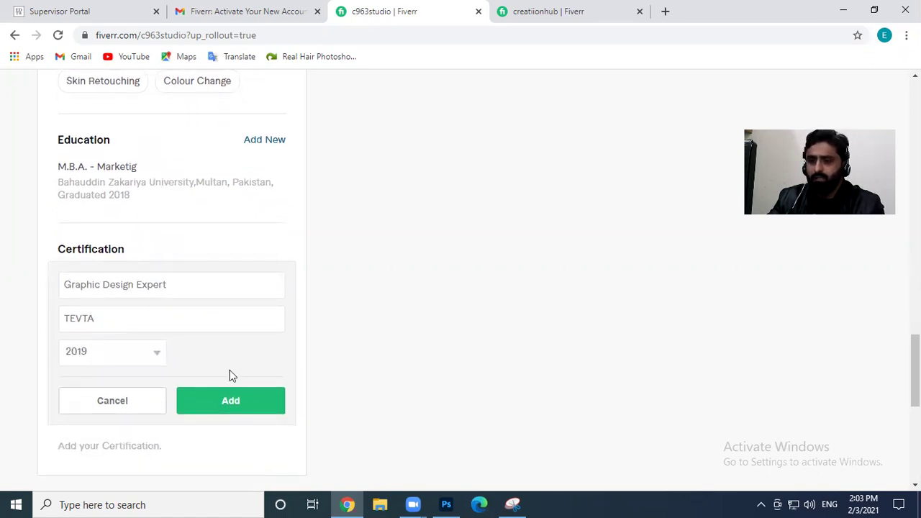
pyautogui.click(240, 403)
# Scroll through the updated profile to review its sections
pyautogui.scroll(-2, 313, 372)
pyautogui.scroll(2, 302, 346)
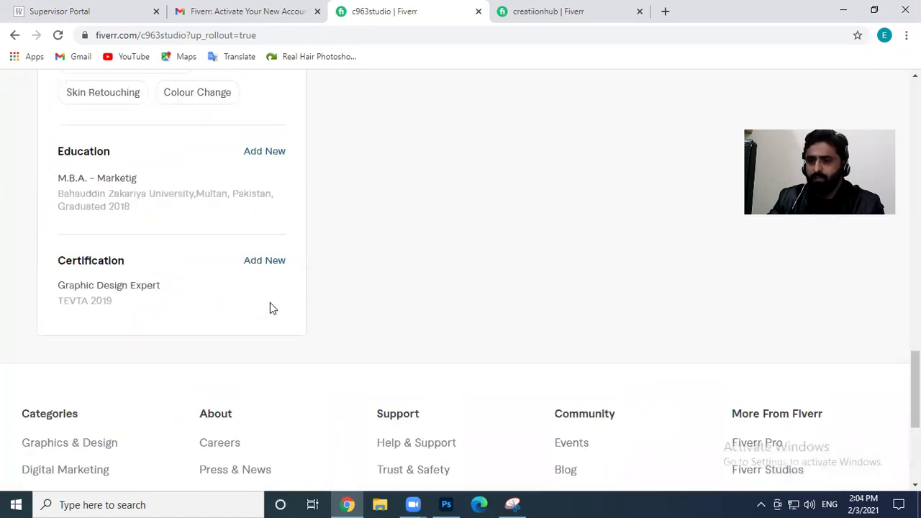
pyautogui.scroll(15, 214, 331)
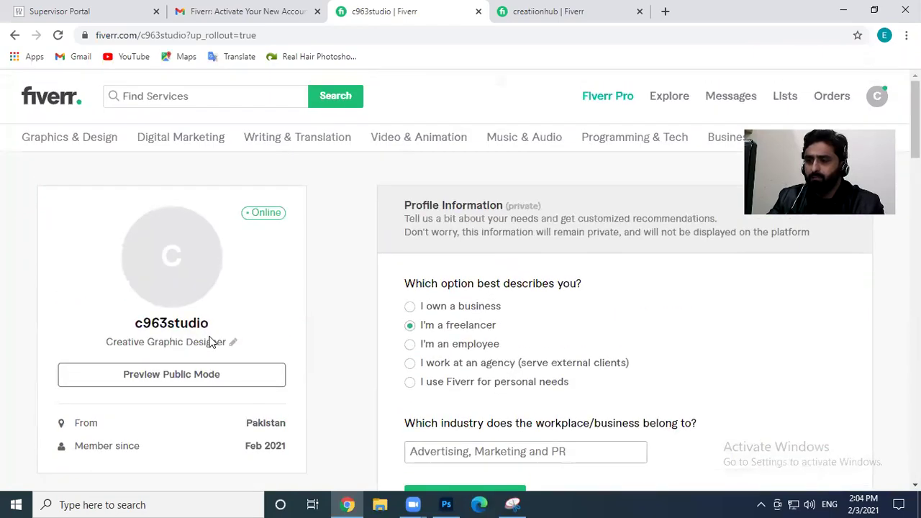
pyautogui.scroll(-1, 534, 356)
pyautogui.scroll(1, 534, 356)
pyautogui.moveTo(172, 216)
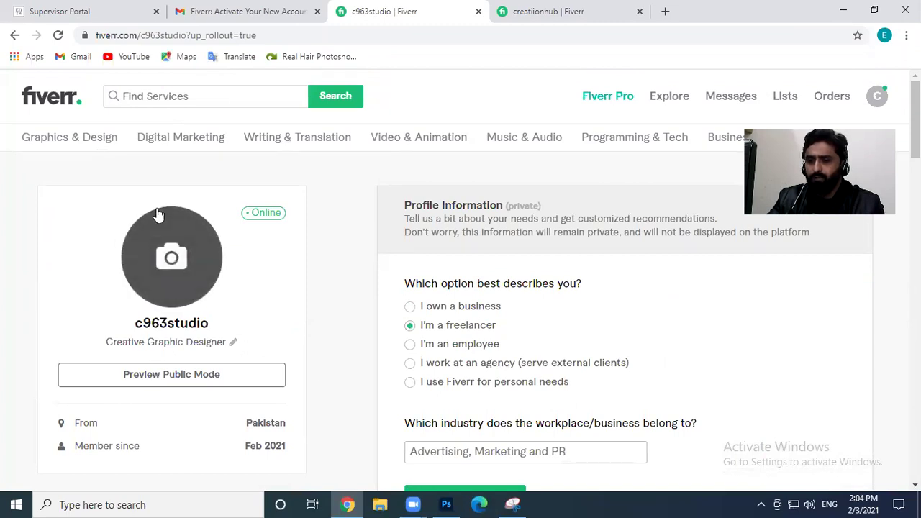
# Bring Photoshop forward and create a document from the 3000 x 3000 px Custom preset
pyautogui.click(445, 504)
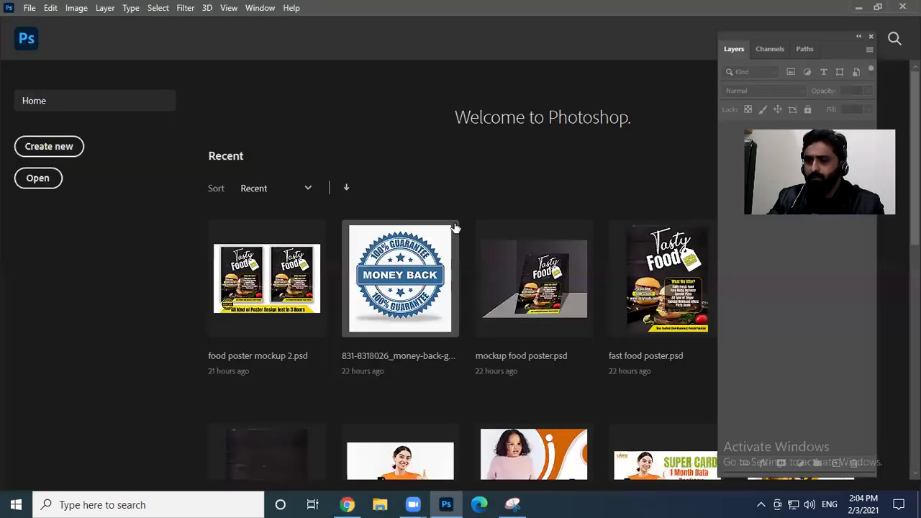
pyautogui.hotkey('ctrl', 'n')
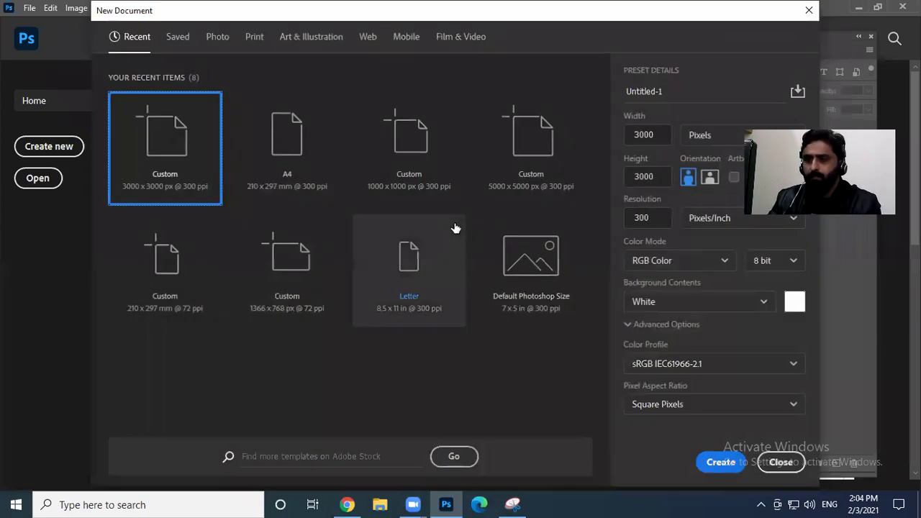
pyautogui.click(410, 153)
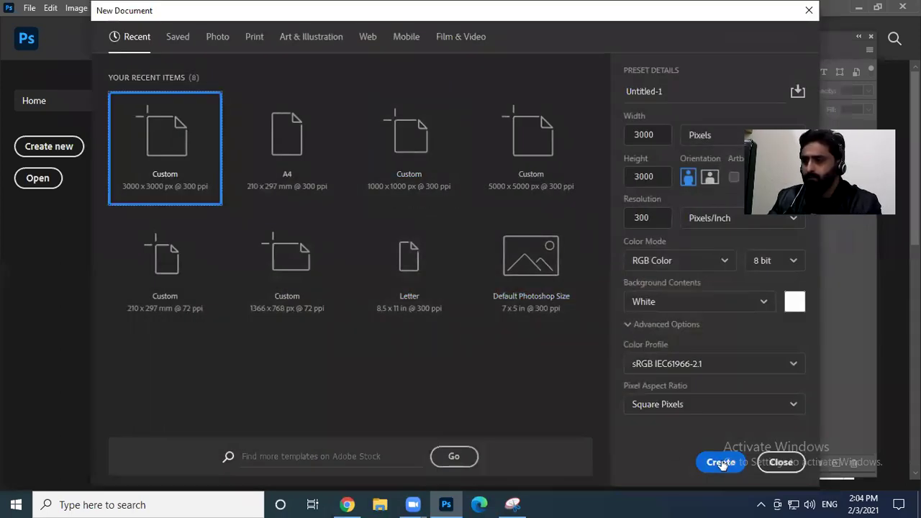
pyautogui.click(719, 461)
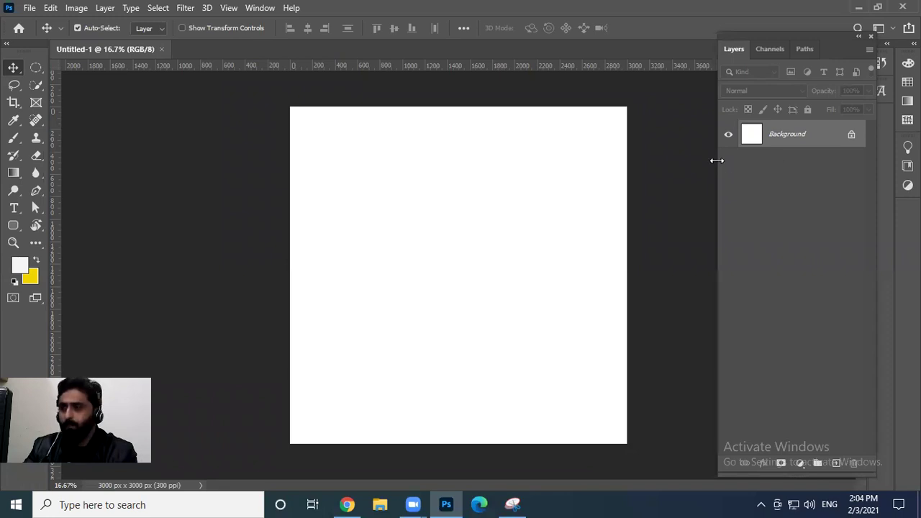
# Type 'Creative' on the canvas and duplicate it just below
pyautogui.press('t')
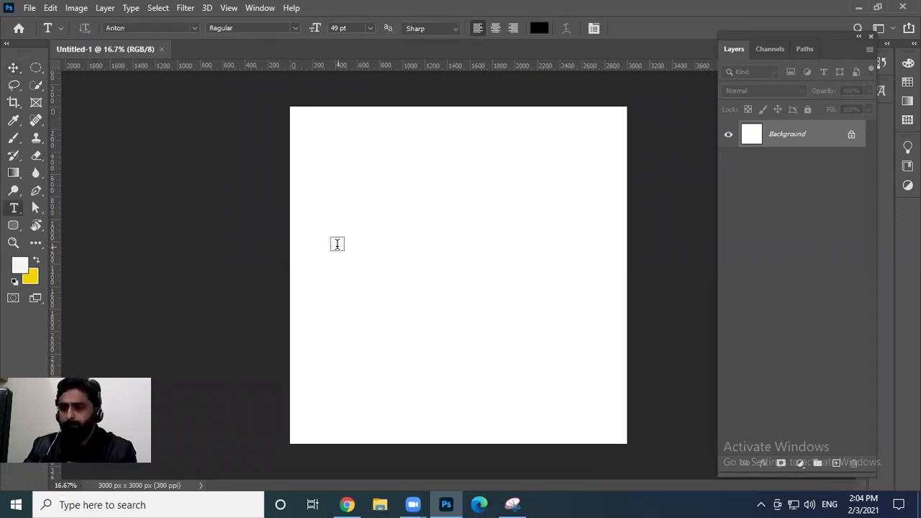
pyautogui.click(337, 244)
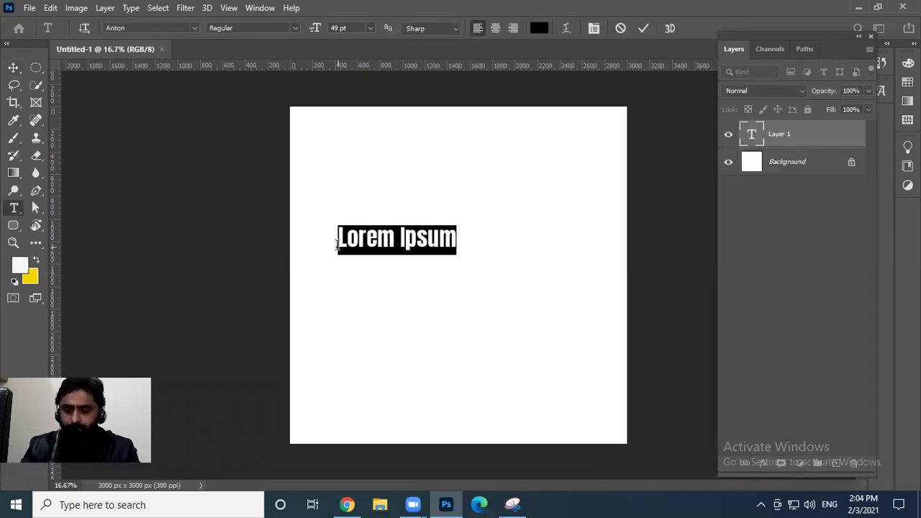
pyautogui.write('Crea')
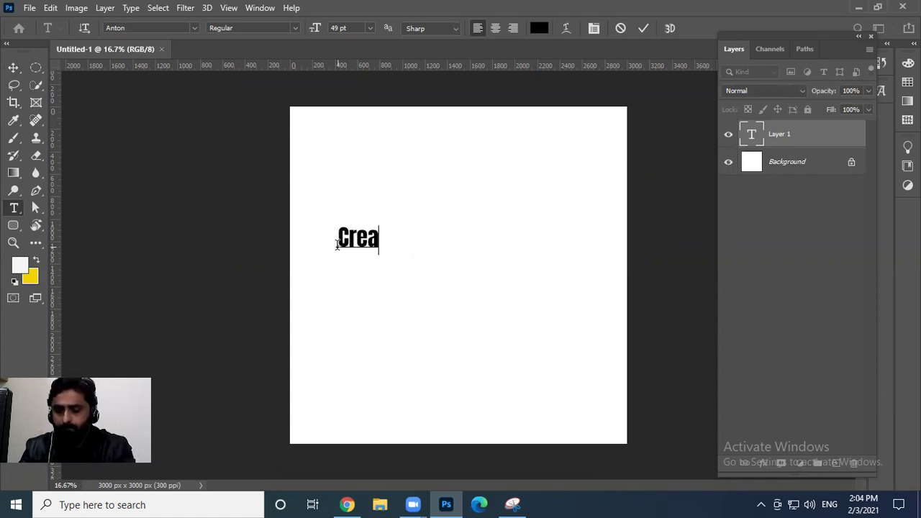
pyautogui.write('tive')
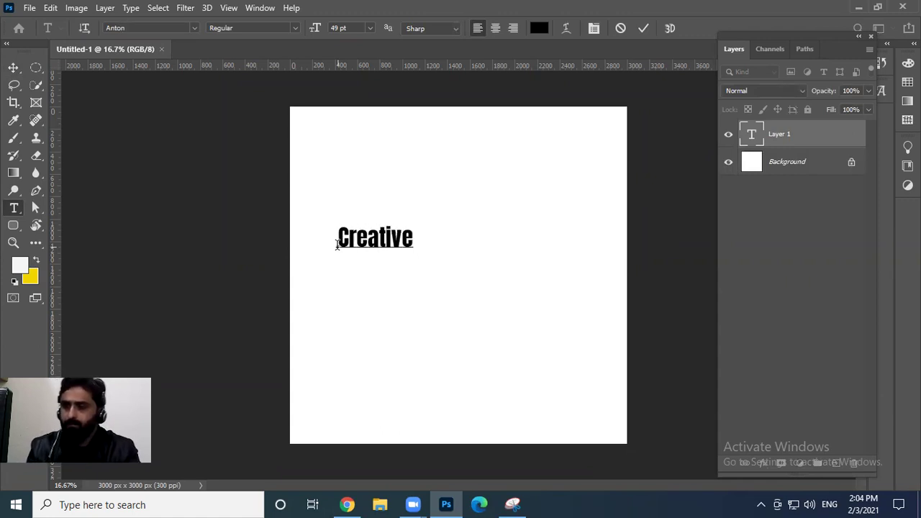
pyautogui.hotkey('ctrl', 'Return')
pyautogui.press('v')
pyautogui.keyDown('alt'); pyautogui.moveTo(387, 230); pyautogui.dragTo(389, 279); pyautogui.keyUp('alt')
# Retype the copy as 'Studio' and shift 'Creative' up and to the right
pyautogui.press('t')
pyautogui.click(378, 284)
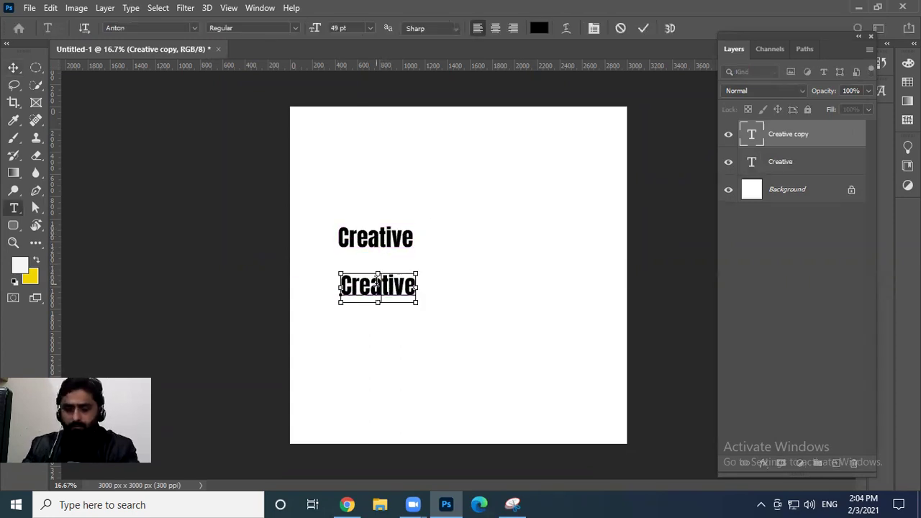
pyautogui.doubleClick(378, 285)
pyautogui.write('Studio')
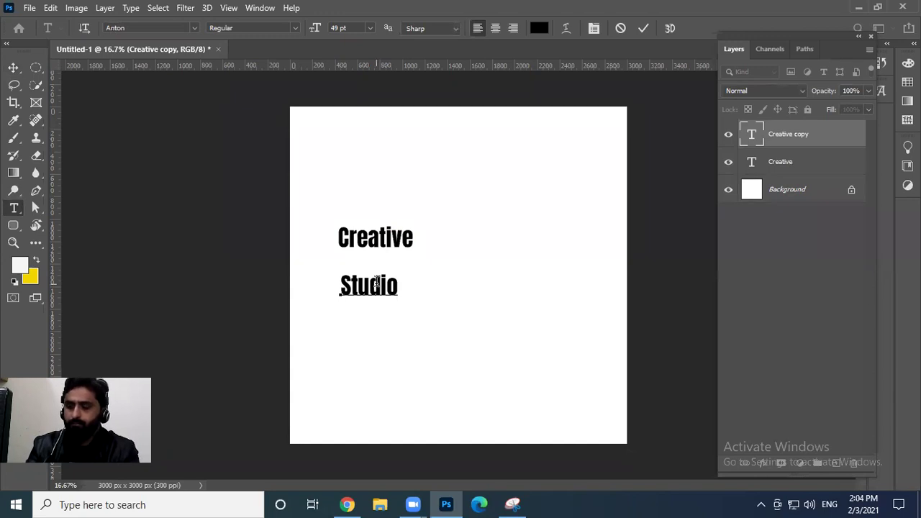
pyautogui.press('Return')
pyautogui.press('BackSpace')
pyautogui.hotkey('ctrl', 'Return')
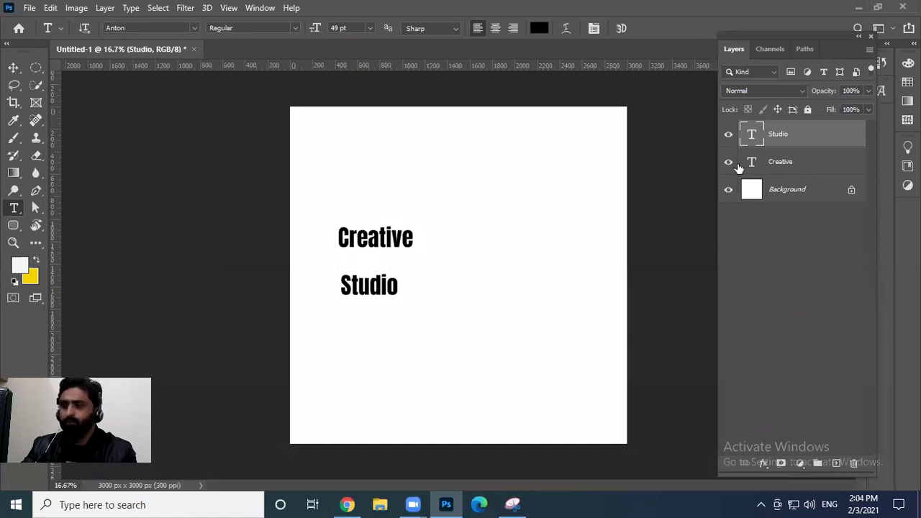
pyautogui.press('v')
pyautogui.moveTo(390, 232); pyautogui.dragTo(455, 205)
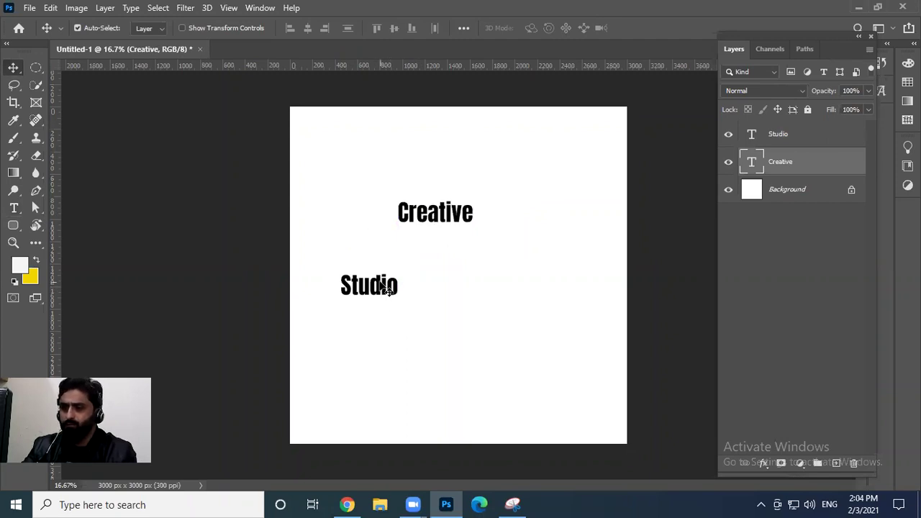
# Zoom in and move 'Creative' onto the canvas centre line
pyautogui.click(388, 288)
pyautogui.press('t')
pyautogui.press('v')
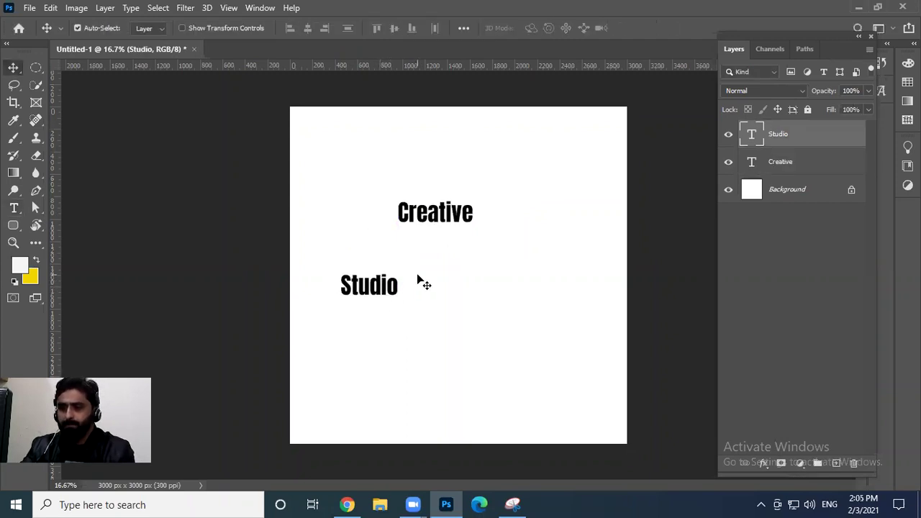
pyautogui.press('z')
pyautogui.click(441, 217)
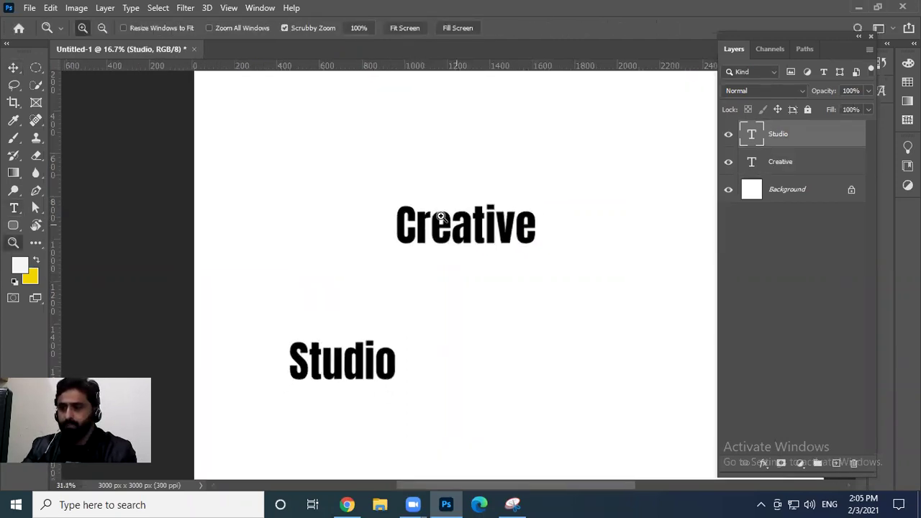
pyautogui.press('v')
pyautogui.moveTo(344, 200); pyautogui.dragTo(386, 191)
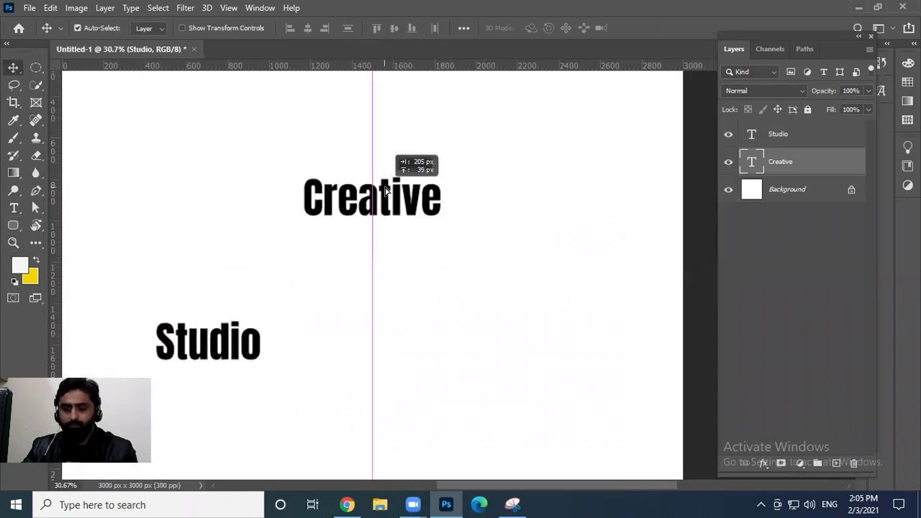
# Apply the Bite Chocolate font to 'Creative' and nudge it right and up
pyautogui.press('t')
pyautogui.click(386, 191)
pyautogui.hotkey('ctrl', 'a')
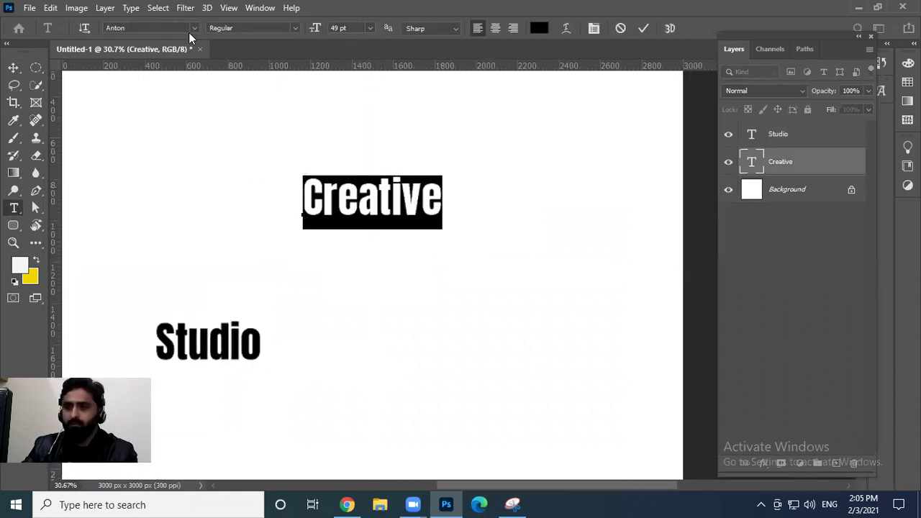
pyautogui.click(194, 29)
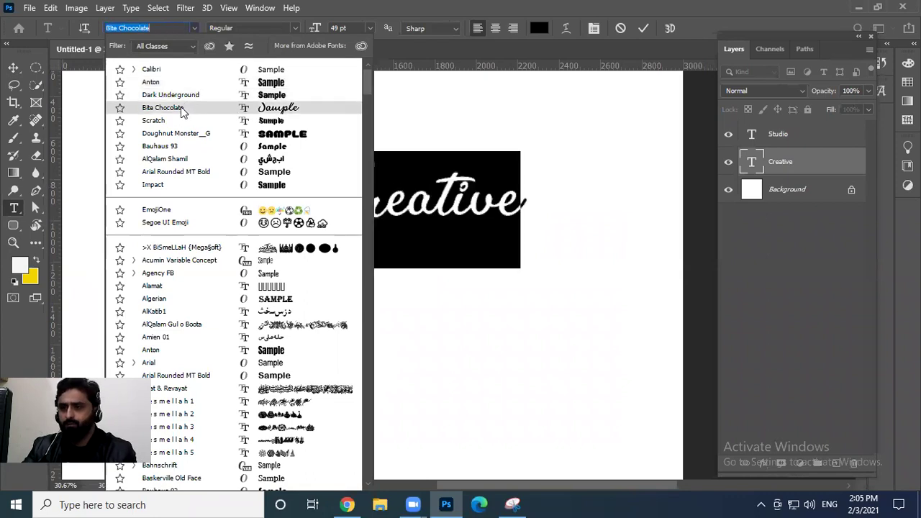
pyautogui.click(181, 110)
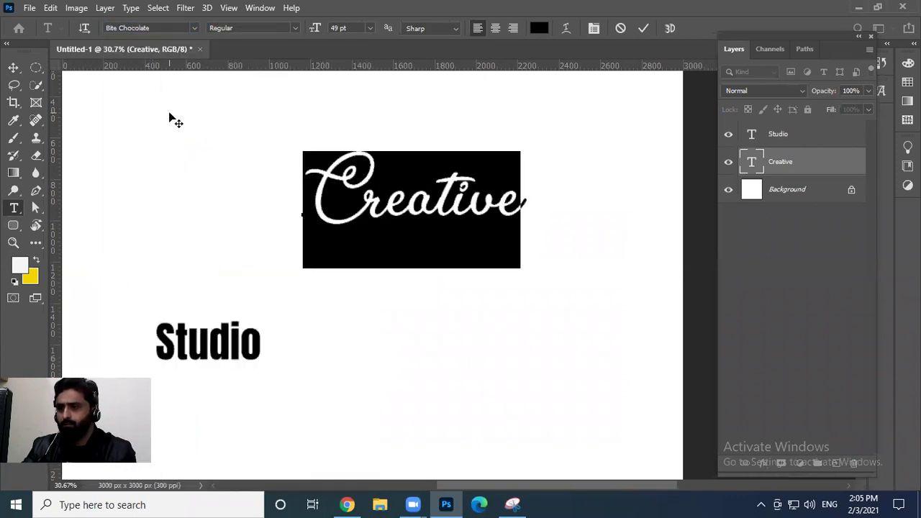
pyautogui.click(642, 28)
pyautogui.press('v')
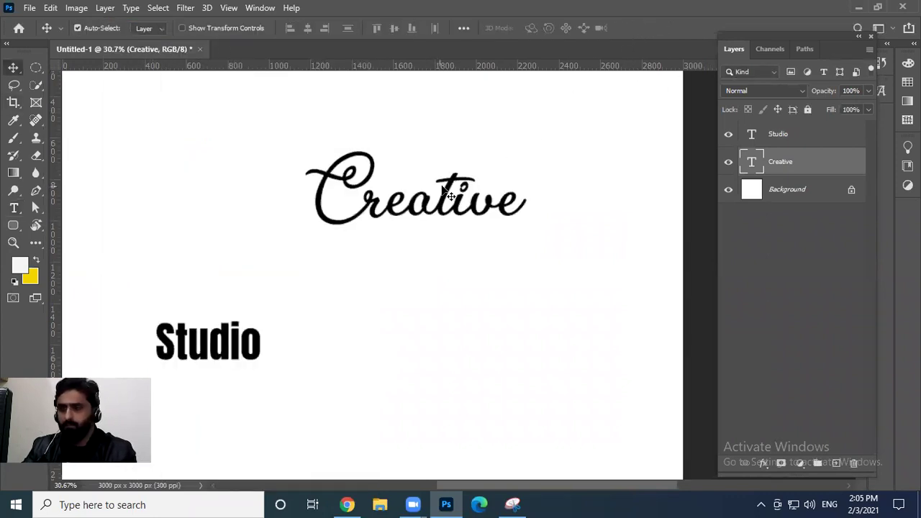
pyautogui.moveTo(452, 173); pyautogui.dragTo(518, 142)
# Browse the font list and switch 'Creative' to Ford Script
pyautogui.press('t')
pyautogui.click(193, 27)
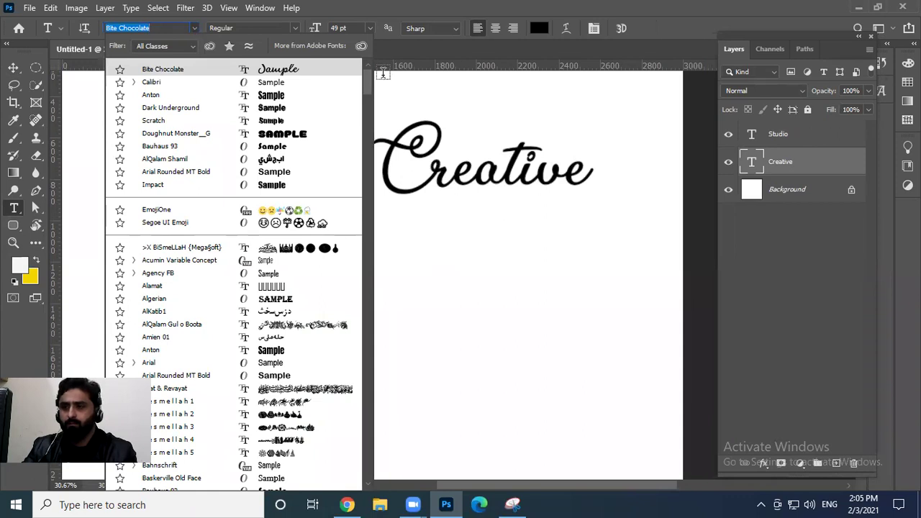
pyautogui.scroll(-1, 372, 91)
pyautogui.scroll(-7, 368, 93)
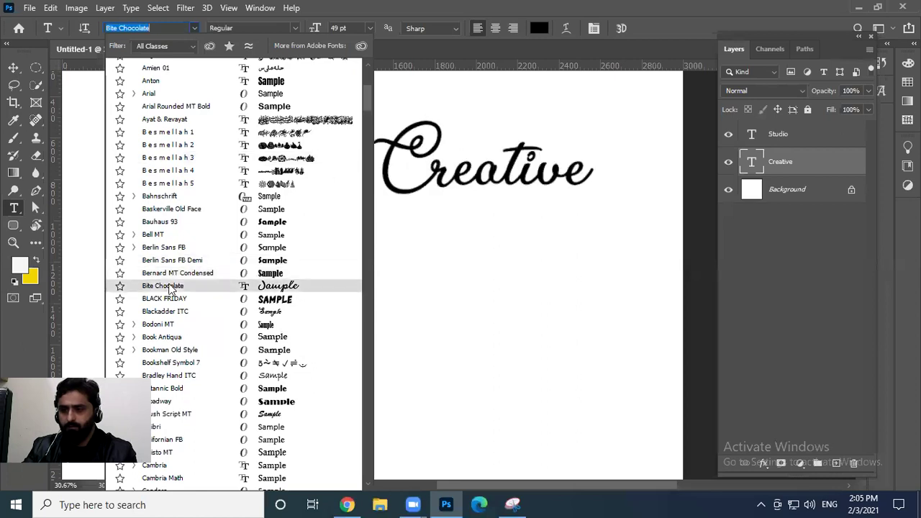
pyautogui.click(170, 287)
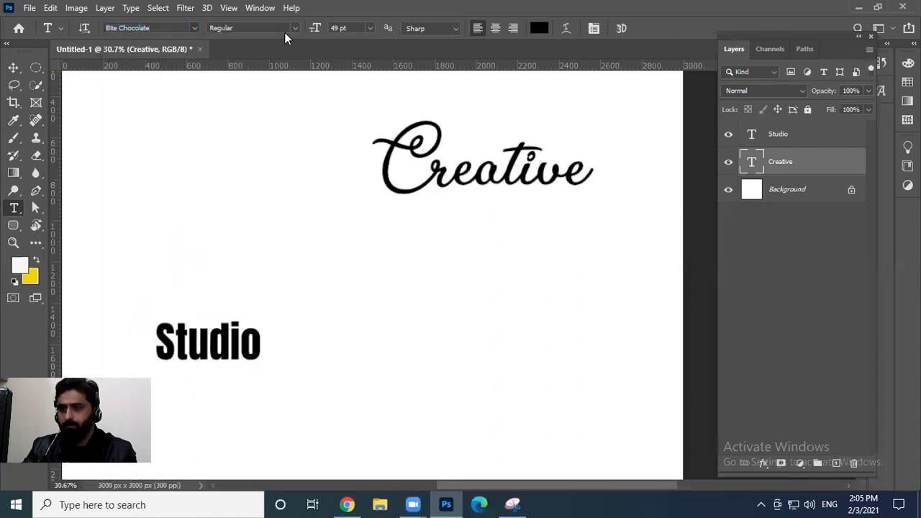
pyautogui.click(192, 28)
pyautogui.moveTo(369, 91); pyautogui.dragTo(363, 111)
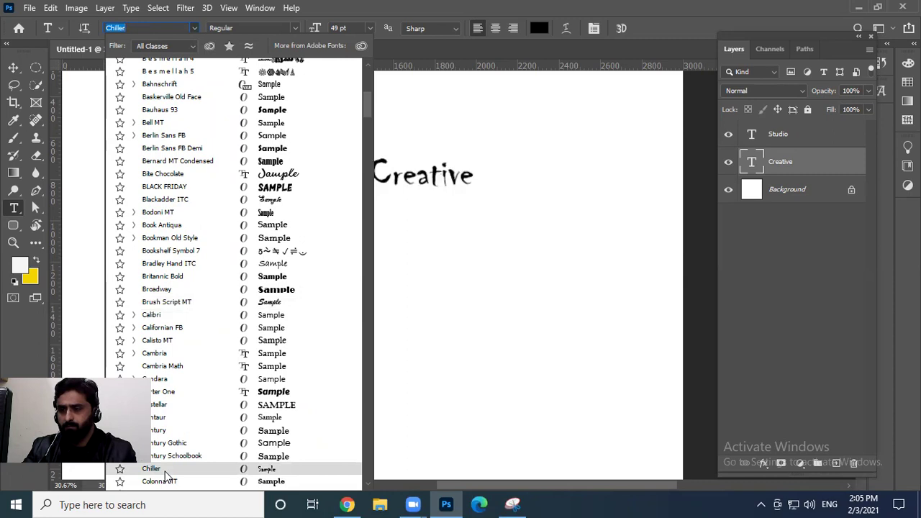
pyautogui.scroll(-10, 187, 447)
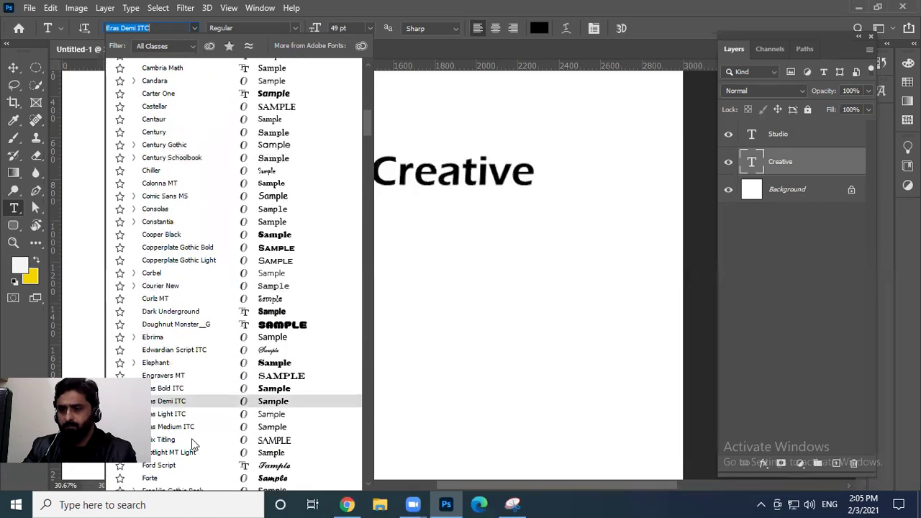
pyautogui.scroll(-3, 191, 441)
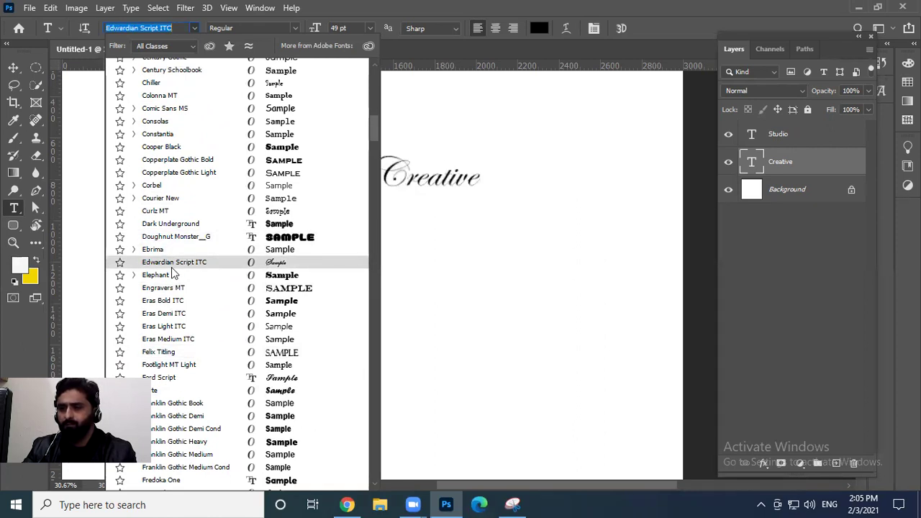
pyautogui.click(165, 379)
pyautogui.click(13, 67)
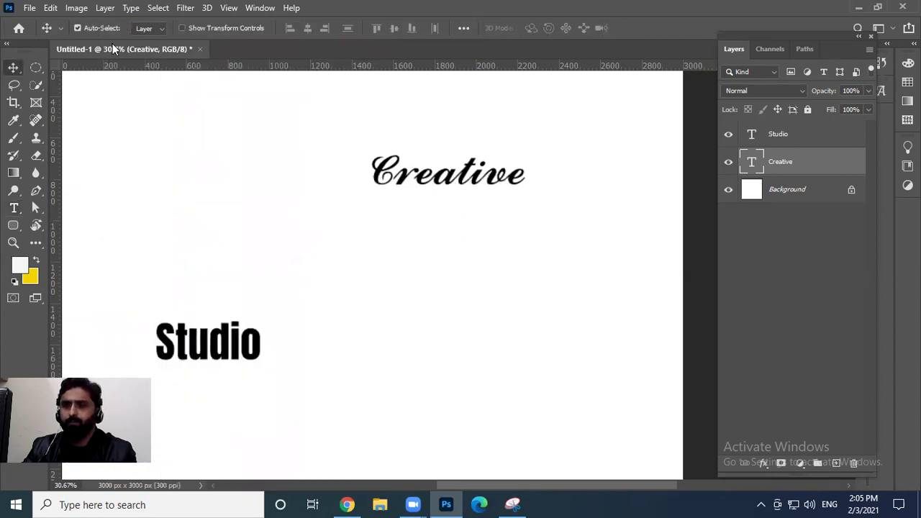
pyautogui.press('t')
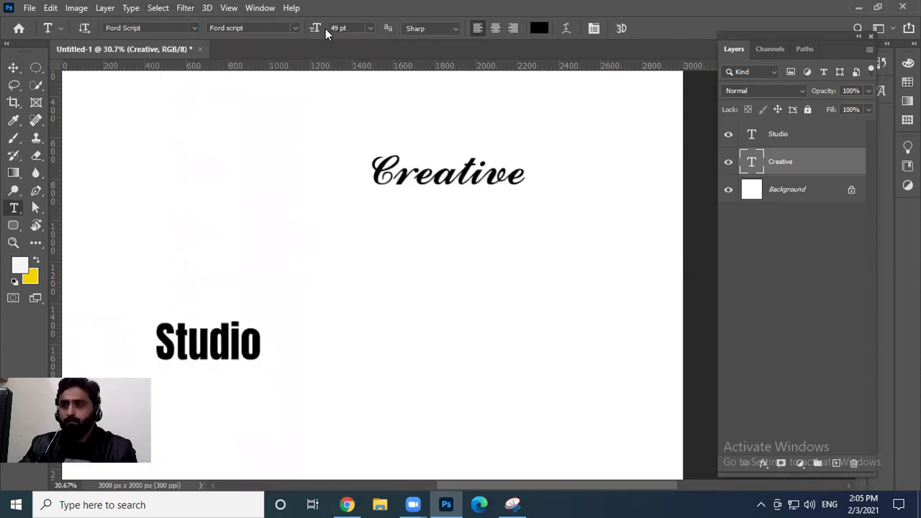
pyautogui.moveTo(321, 29); pyautogui.dragTo(390, 27)
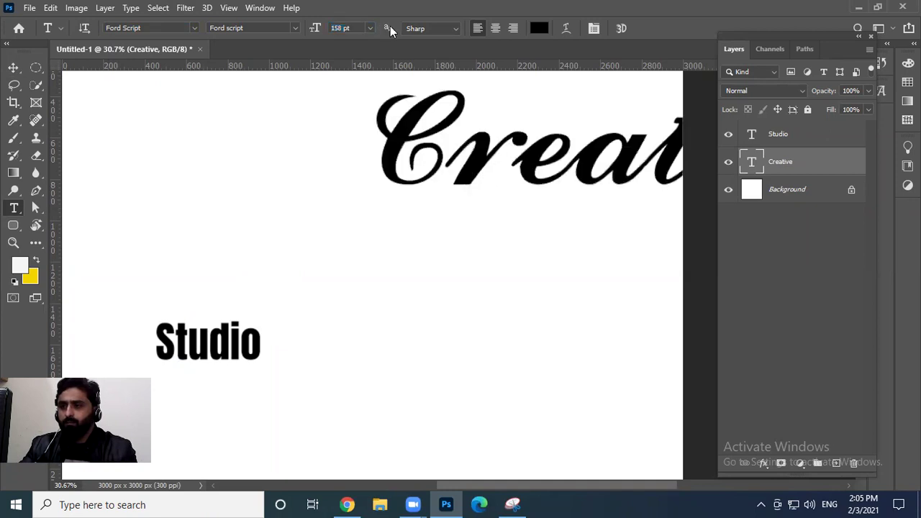
pyautogui.moveTo(315, 27); pyautogui.dragTo(306, 28)
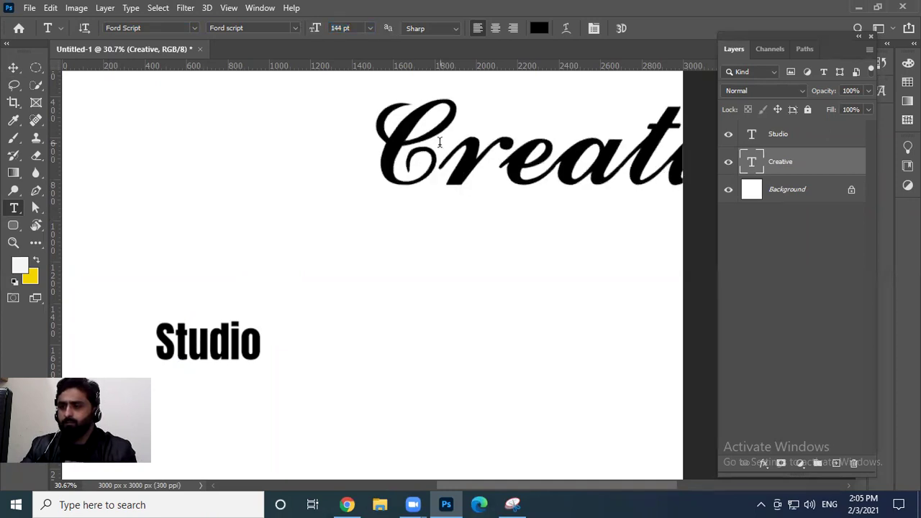
pyautogui.press('v')
pyautogui.moveTo(463, 168); pyautogui.dragTo(242, 186)
pyautogui.moveTo(228, 332)
pyautogui.mouseDown()
pyautogui.moveTo(387, 277)
pyautogui.moveTo(474, 227)
pyautogui.moveTo(438, 234)
pyautogui.mouseUp()
pyautogui.press('s')
pyautogui.click(438, 233)
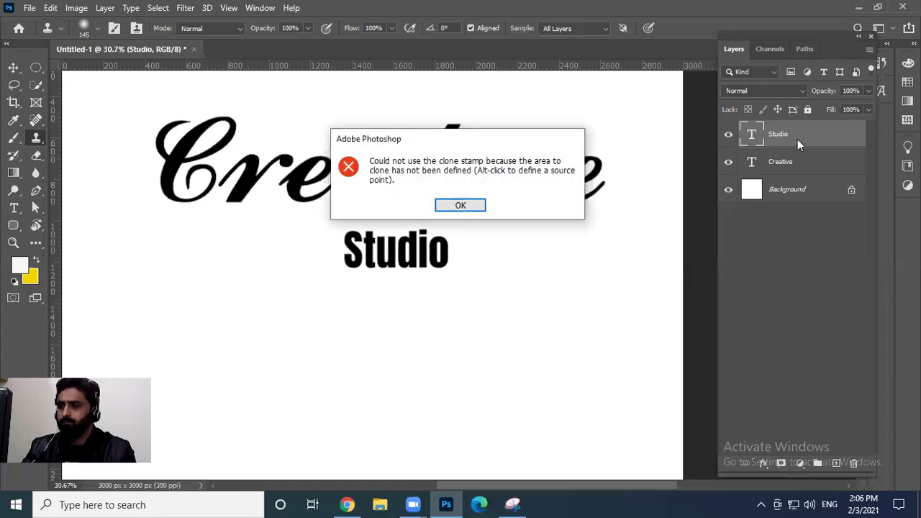
pyautogui.click(485, 209)
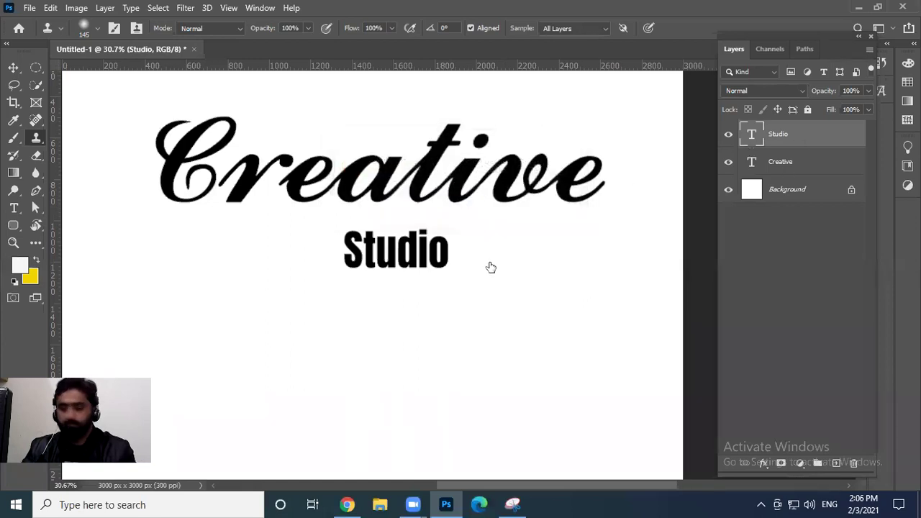
pyautogui.click(321, 275)
pyautogui.click(473, 206)
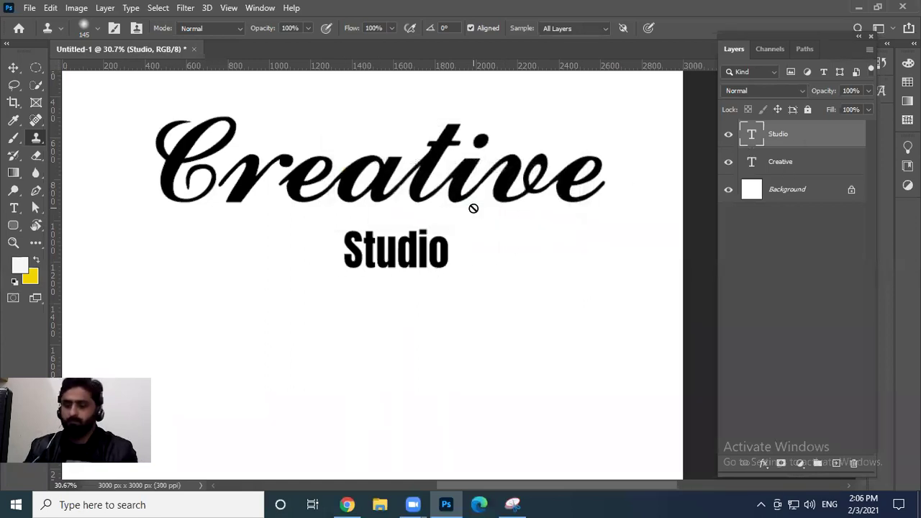
pyautogui.scroll(-1, 473, 206)
# Enlarge the Studio text to 154 pt and shift it slightly left
pyautogui.press('v')
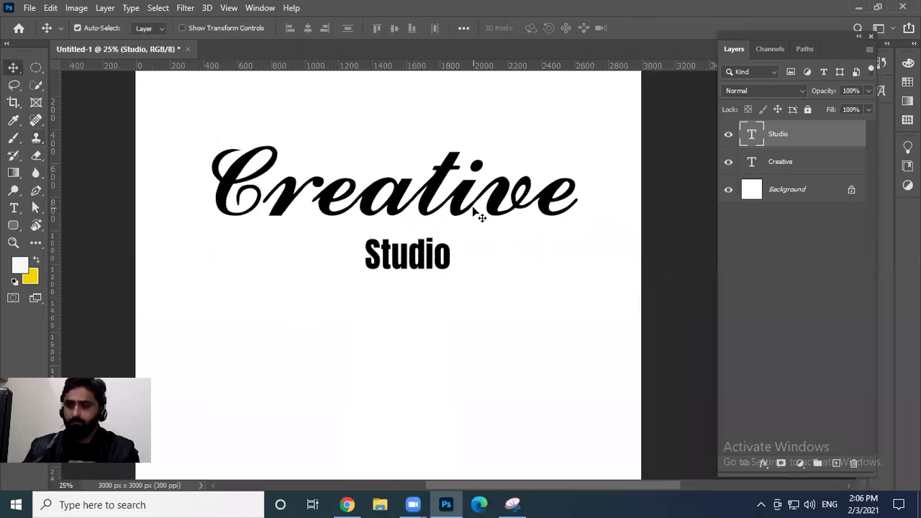
pyautogui.press('t')
pyautogui.moveTo(316, 28); pyautogui.dragTo(362, 36)
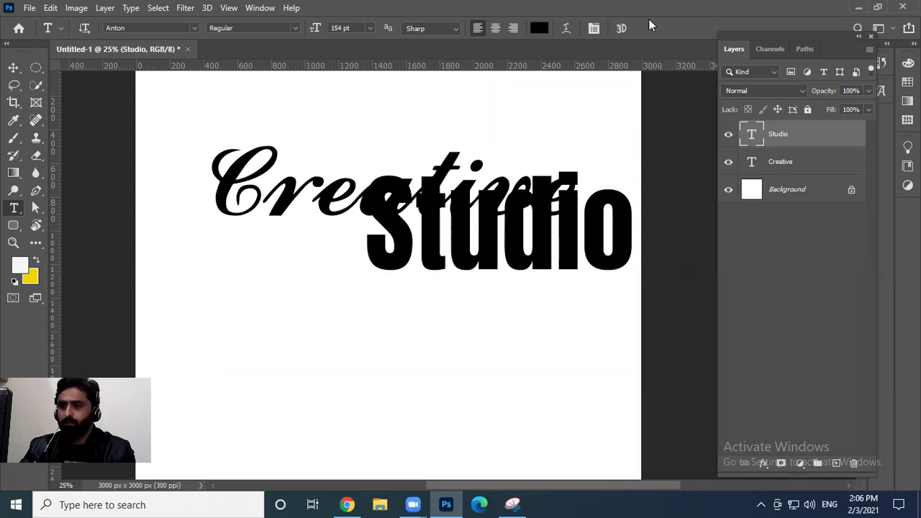
pyautogui.press('v')
pyautogui.moveTo(541, 248); pyautogui.dragTo(469, 300)
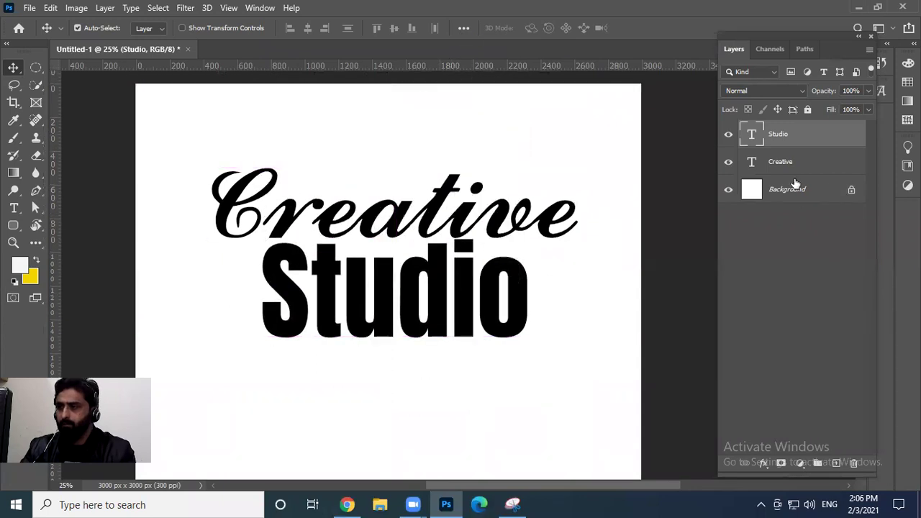
# Move Creative and Studio together down and left, lining Studio up beneath Creative
pyautogui.moveTo(536, 237); pyautogui.dragTo(504, 237)
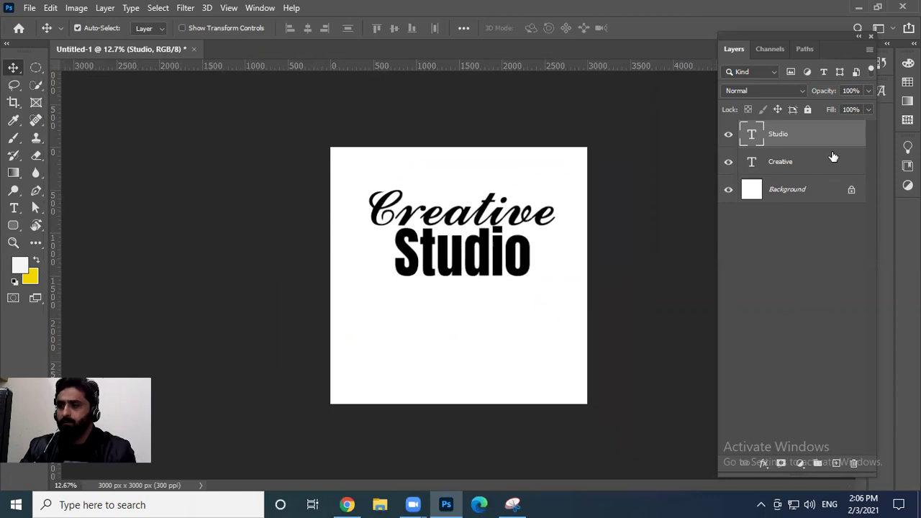
pyautogui.keyDown('shift'); pyautogui.click(776, 157); pyautogui.keyUp('shift')
pyautogui.moveTo(474, 250)
pyautogui.mouseDown()
pyautogui.moveTo(474, 277)
pyautogui.moveTo(476, 266)
pyautogui.mouseUp()
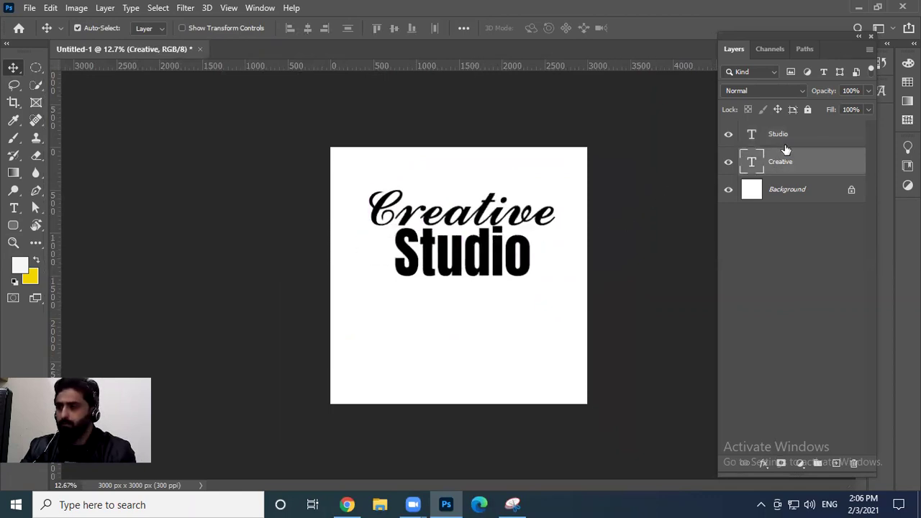
pyautogui.moveTo(528, 247); pyautogui.dragTo(487, 283)
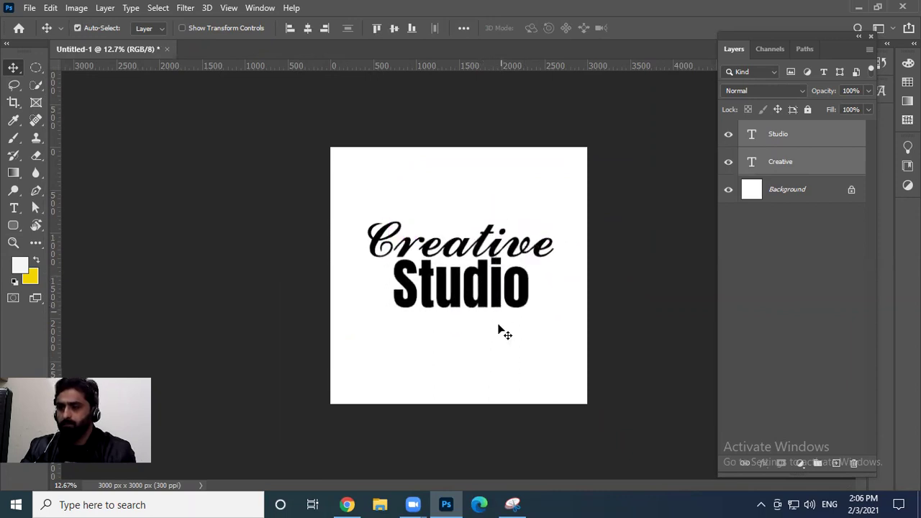
pyautogui.click(676, 276)
pyautogui.press('z')
pyautogui.moveTo(349, 323); pyautogui.dragTo(390, 234)
pyautogui.press('z')
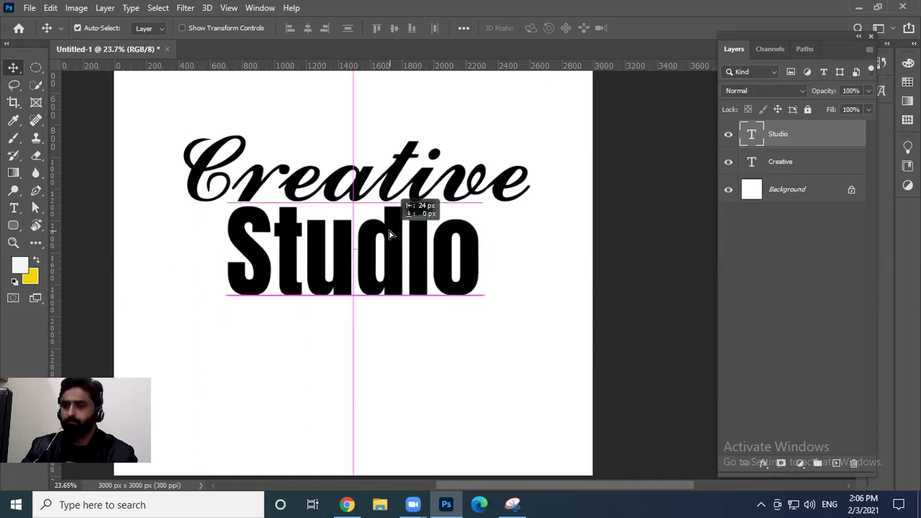
pyautogui.moveTo(389, 235)
pyautogui.mouseDown()
pyautogui.moveTo(451, 232)
pyautogui.moveTo(343, 230)
pyautogui.moveTo(444, 230)
pyautogui.moveTo(356, 231)
pyautogui.moveTo(406, 229)
pyautogui.mouseUp()
# Nudge Creative right and Studio down-left so the pair sits snugly centred
pyautogui.moveTo(403, 159); pyautogui.dragTo(417, 161)
pyautogui.press('z')
pyautogui.moveTo(454, 208)
pyautogui.mouseDown()
pyautogui.moveTo(410, 217)
pyautogui.moveTo(447, 214)
pyautogui.mouseUp()
pyautogui.press('v')
pyautogui.moveTo(439, 263); pyautogui.dragTo(456, 278)
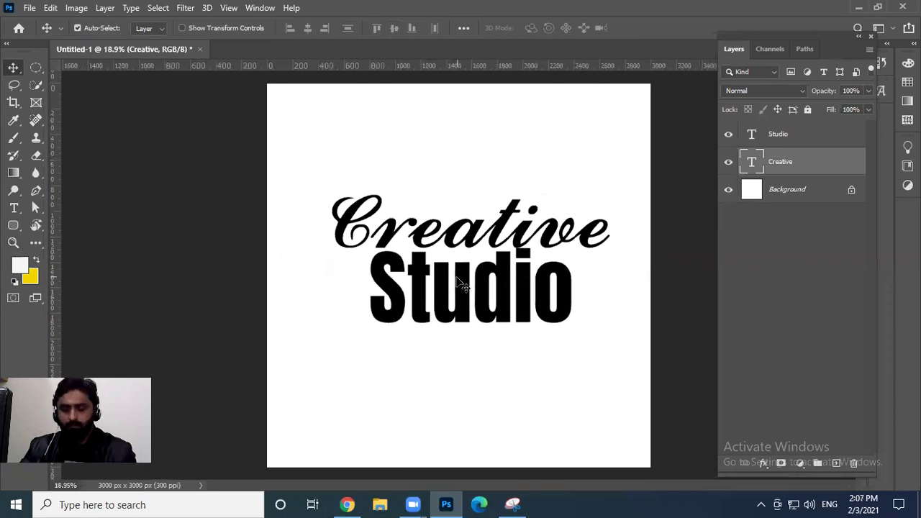
pyautogui.click(504, 278)
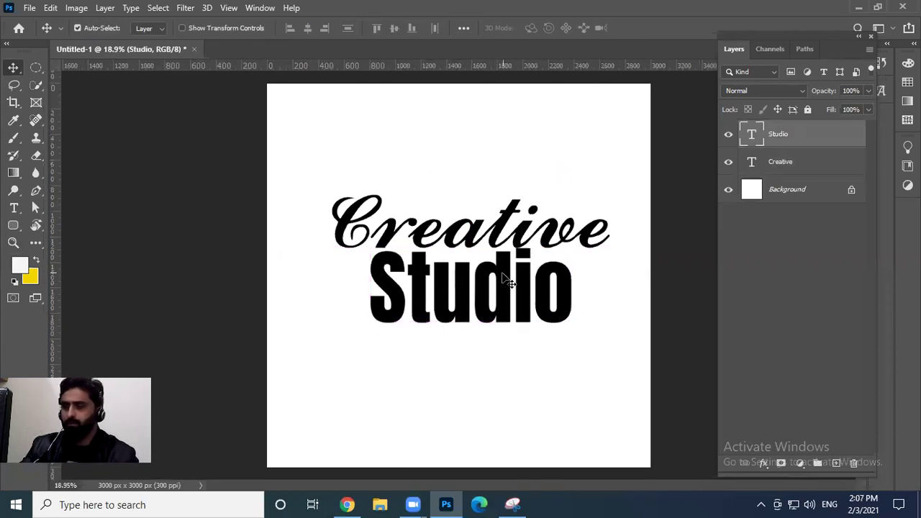
pyautogui.hotkey('shift', 'Down')
pyautogui.hotkey('shift', 'Down')
pyautogui.hotkey('shift', 'Left')
pyautogui.hotkey('shift', 'Left')
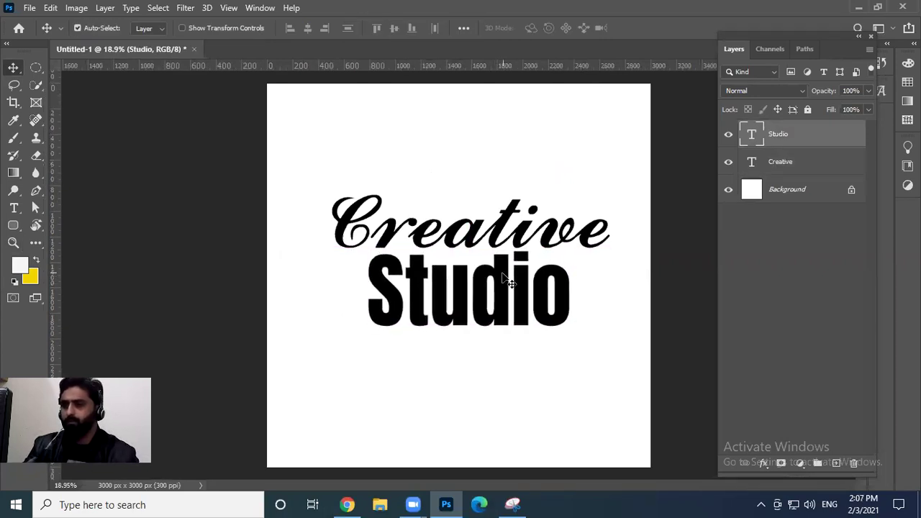
pyautogui.moveTo(491, 272); pyautogui.dragTo(460, 240)
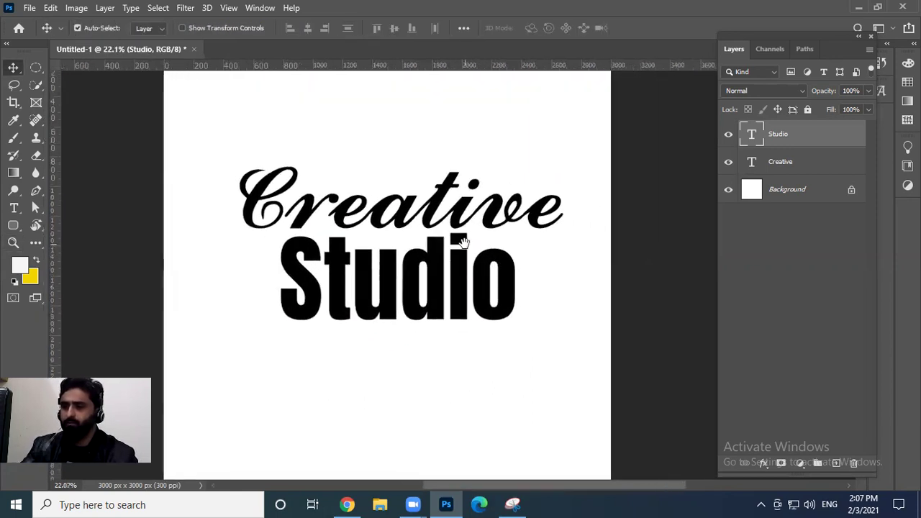
# Colour the Studio text vivid orange, #ff5705
pyautogui.press('t')
pyautogui.click(539, 28)
pyautogui.moveTo(711, 400); pyautogui.dragTo(711, 393)
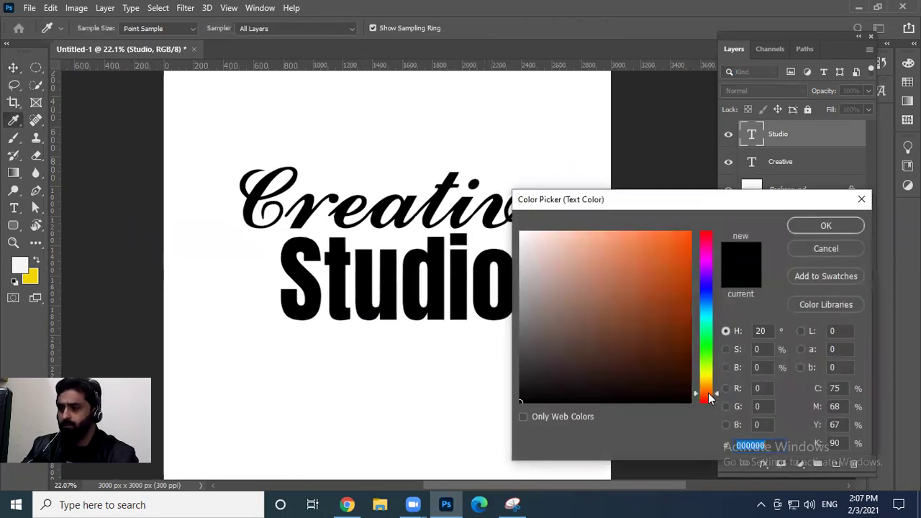
pyautogui.click(678, 350)
pyautogui.moveTo(673, 318); pyautogui.dragTo(688, 227)
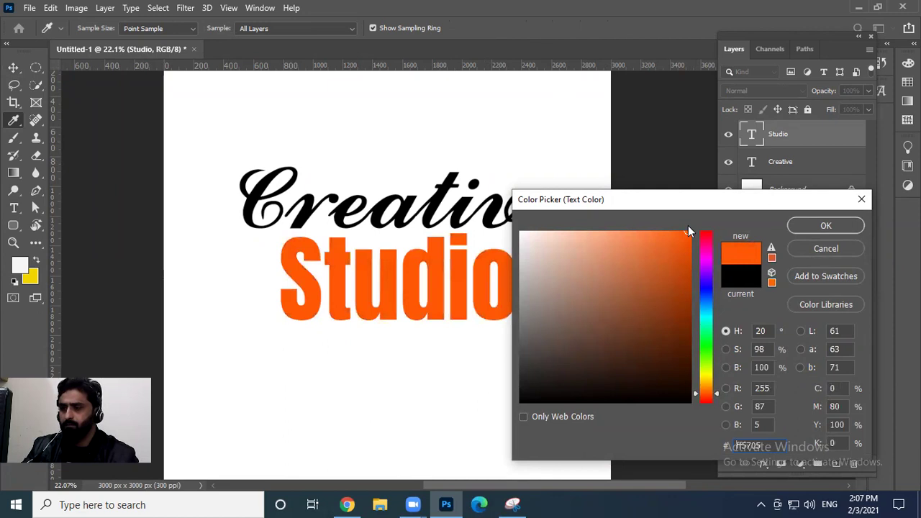
pyautogui.click(825, 227)
# Try a dark grey text colour on the Creative word
pyautogui.click(780, 161)
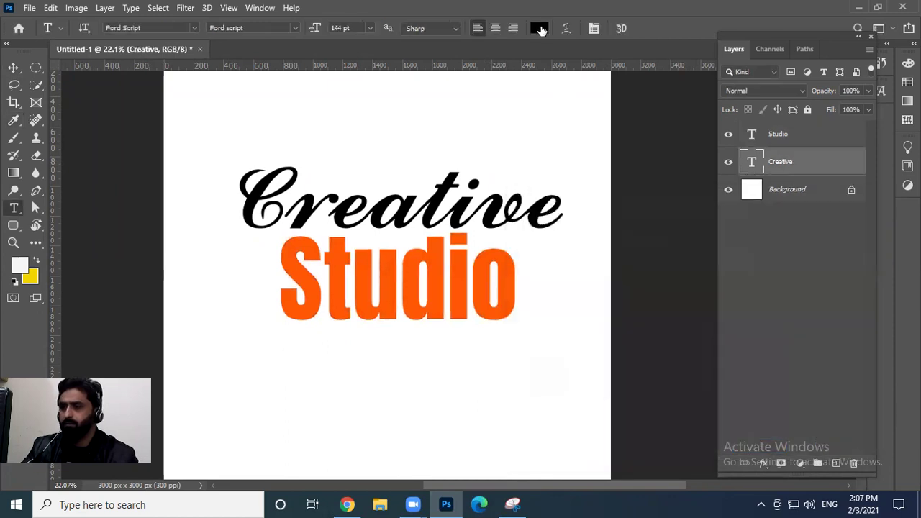
pyautogui.click(539, 28)
pyautogui.moveTo(531, 378); pyautogui.dragTo(522, 358)
pyautogui.click(525, 367)
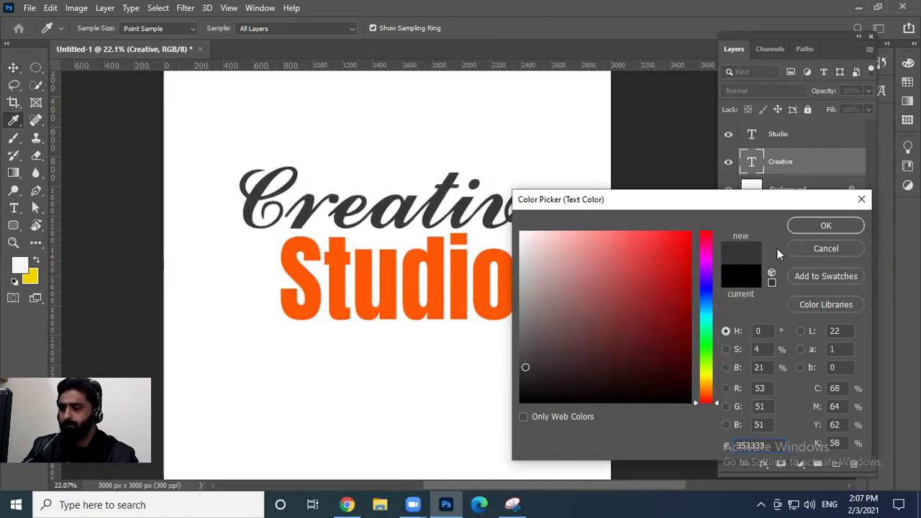
pyautogui.click(826, 225)
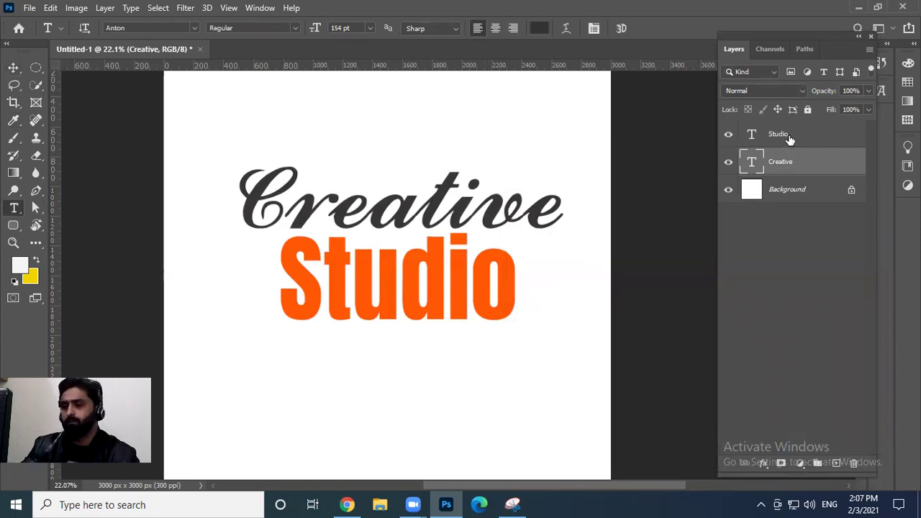
# Recolour Creative with the orange sampled from the Studio text
pyautogui.click(790, 139)
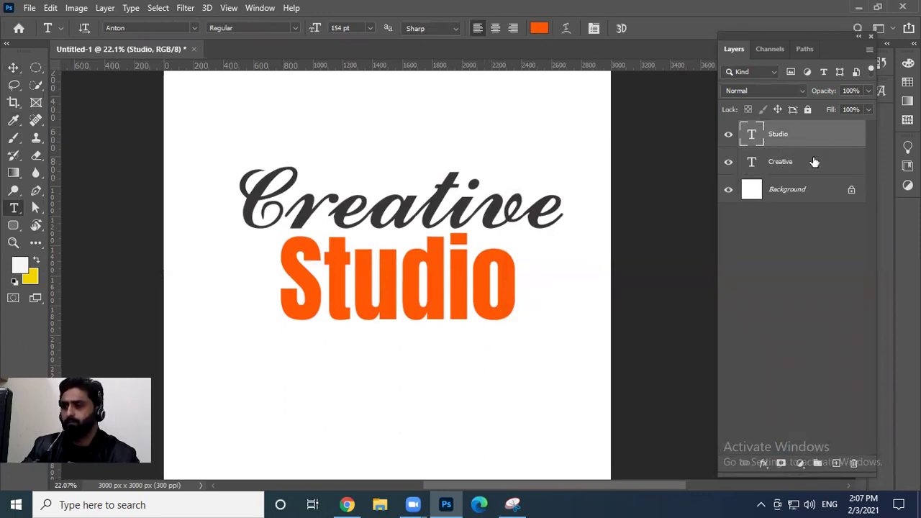
pyautogui.click(814, 161)
pyautogui.click(539, 28)
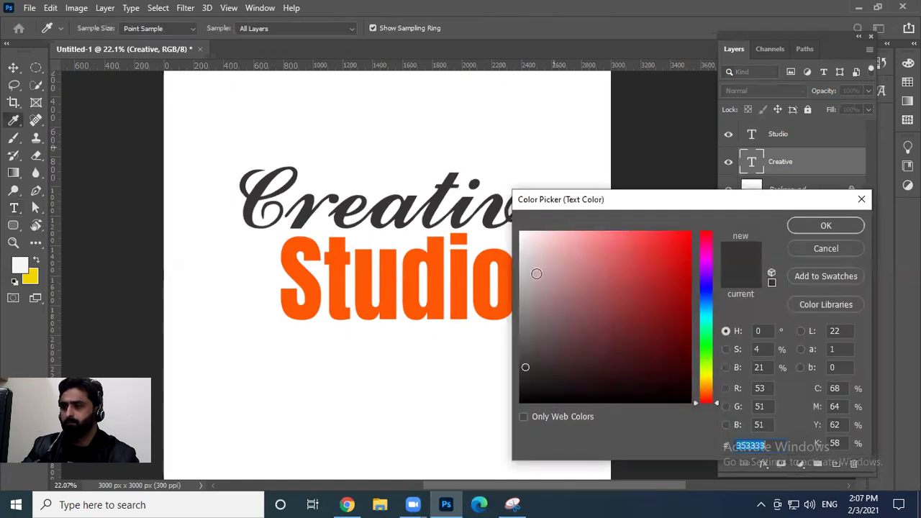
pyautogui.click(469, 279)
pyautogui.click(814, 228)
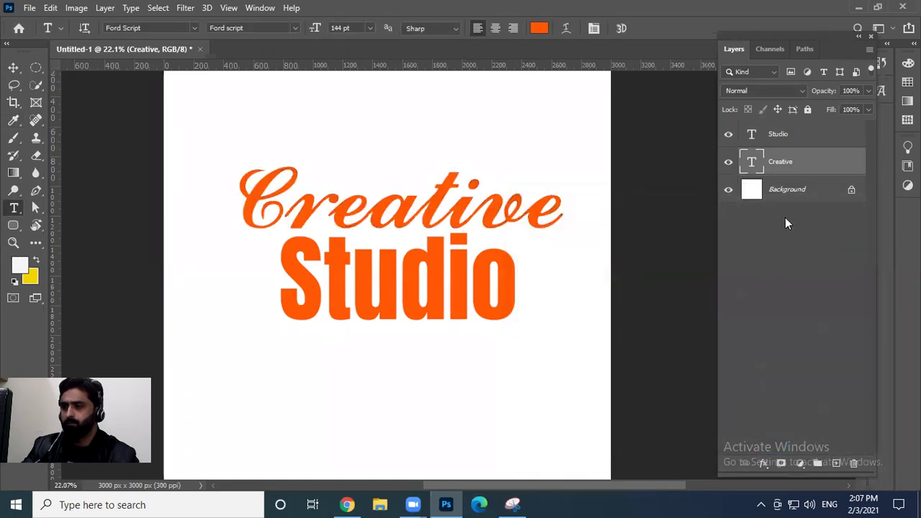
pyautogui.scroll(-3, 409, 254)
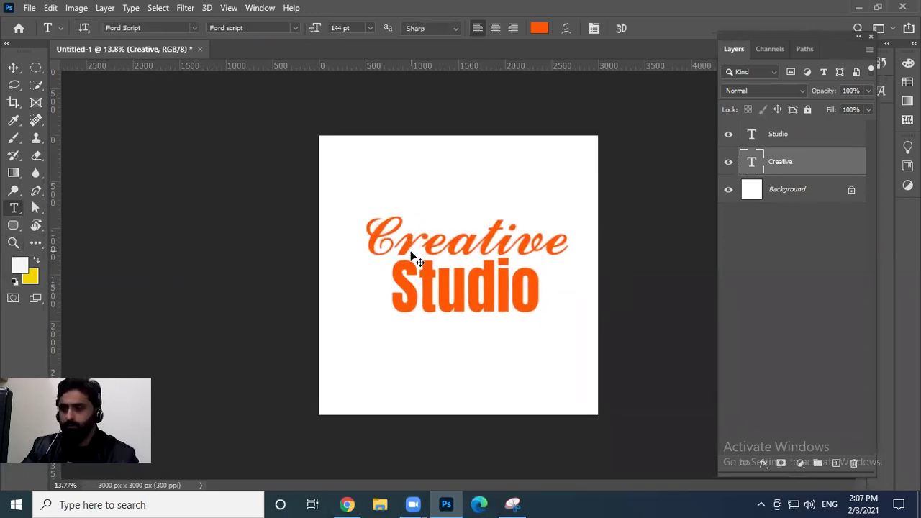
# Save the logo in Downloads as creative studio logo.psd
pyautogui.hotkey('ctrl', 's')
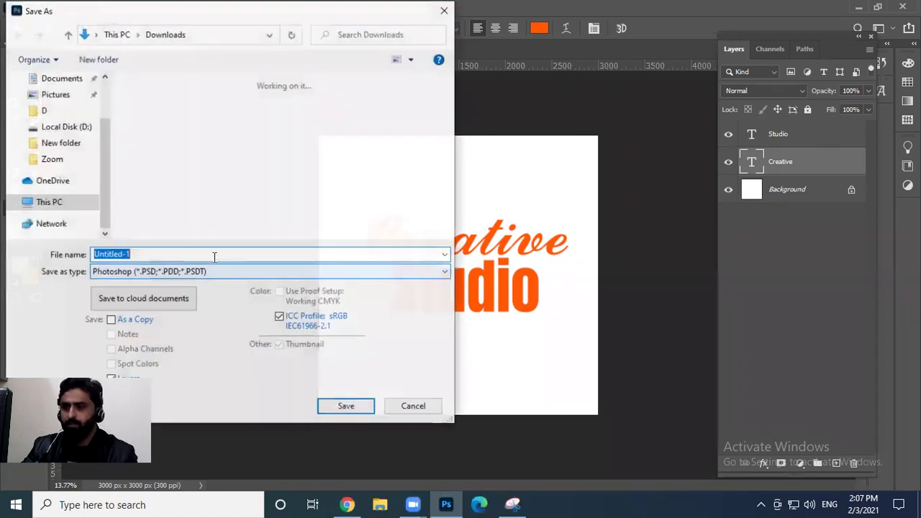
pyautogui.write('creative st')
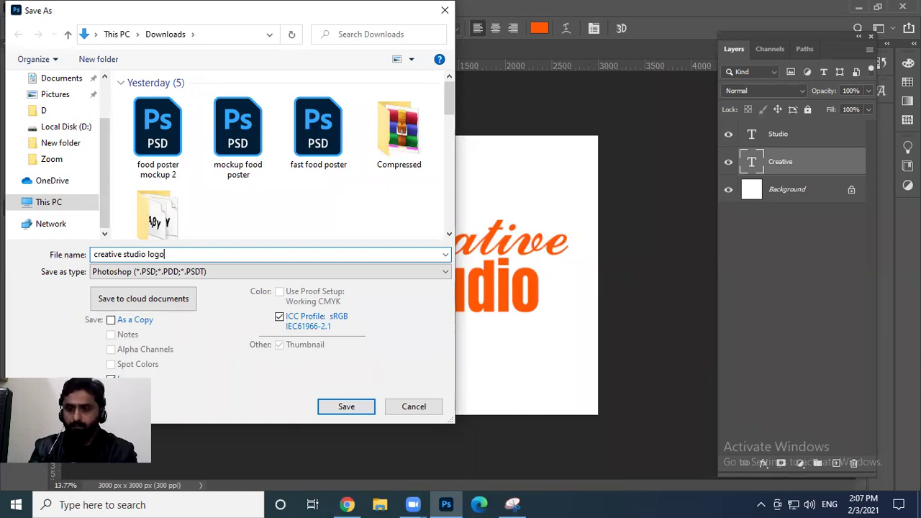
pyautogui.write('udio logo')
pyautogui.press('Return')
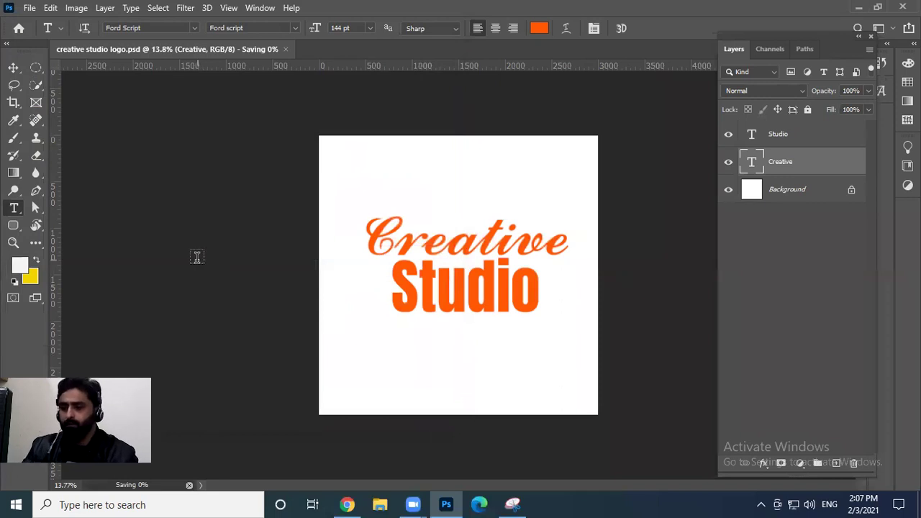
# Save a JPEG copy named creative studio logo
pyautogui.hotkey('ctrl', 'shift', 's')
pyautogui.click(494, 205)
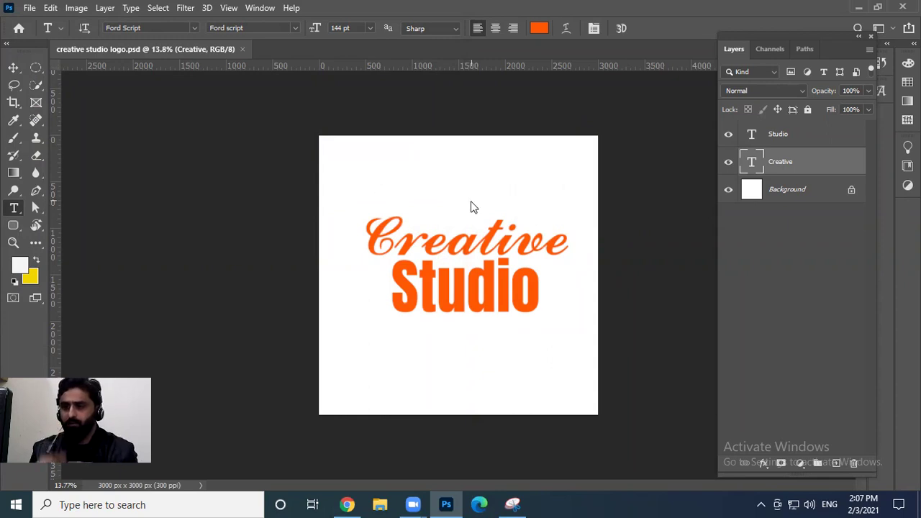
pyautogui.press('Tab')
pyautogui.press('j')
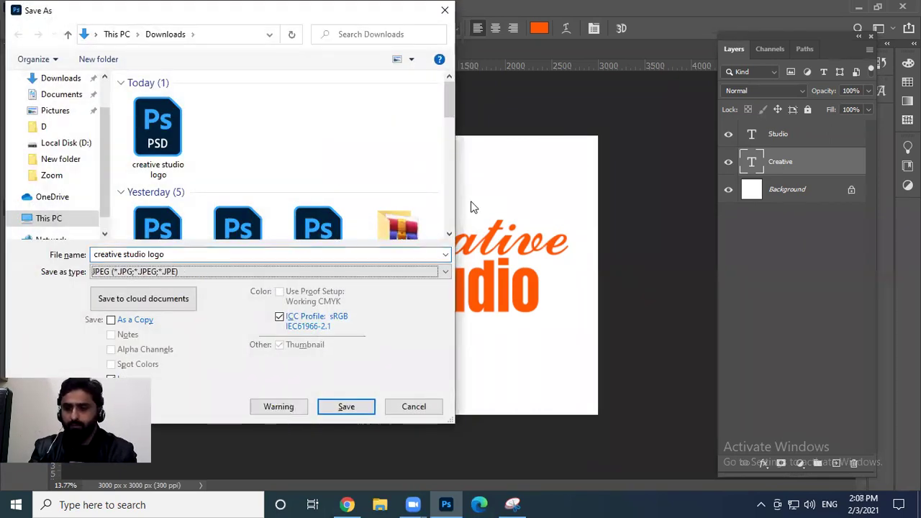
pyautogui.press('Return')
pyautogui.press('Return')
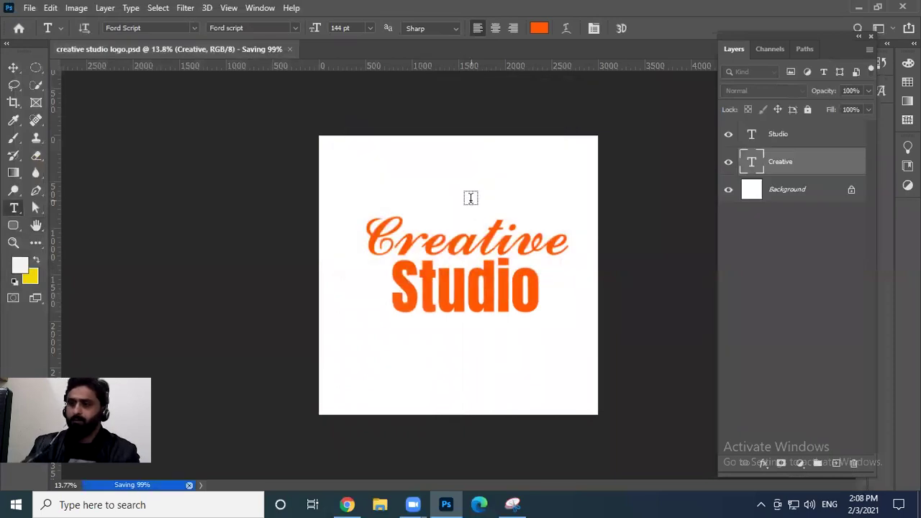
pyautogui.hotkey('alt', 'Tab')
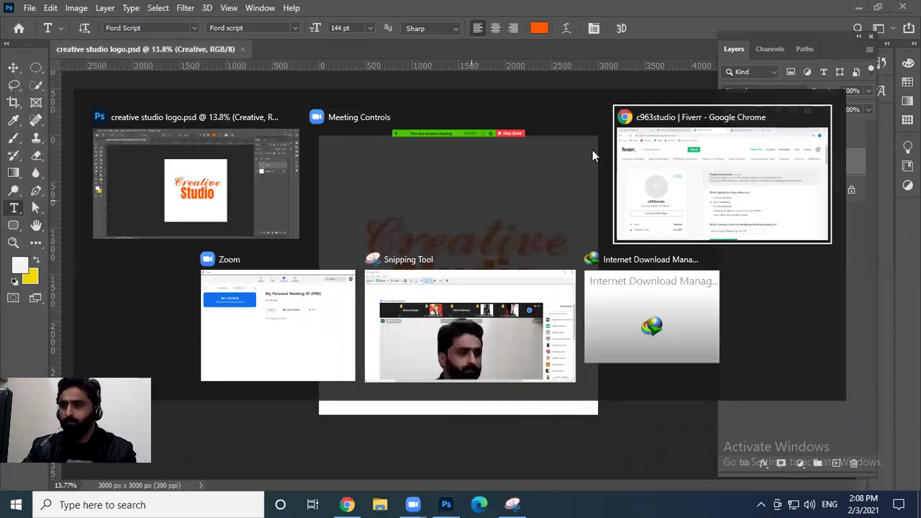
# Search Google for 'fiverr profile picture size', find the 250×250 minimum, and return to Photoshop
pyautogui.click(597, 154)
pyautogui.click(665, 11)
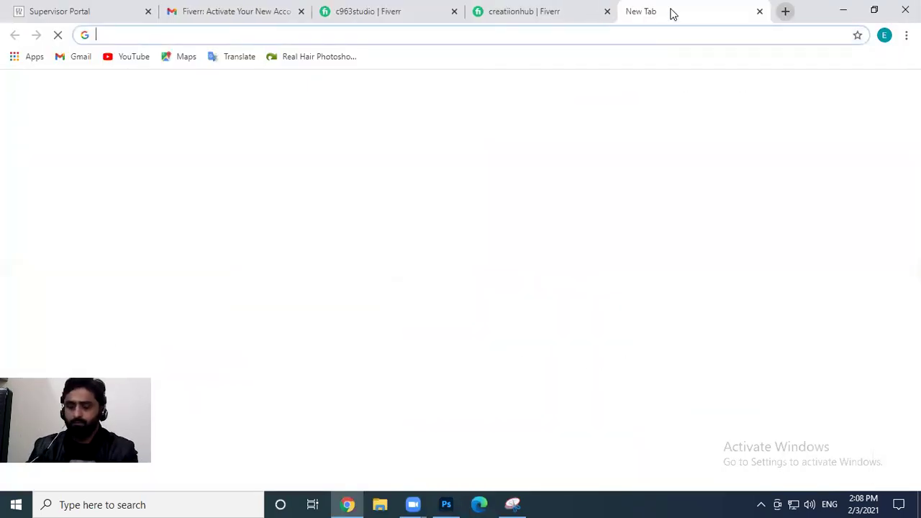
pyautogui.write('fiverr profile')
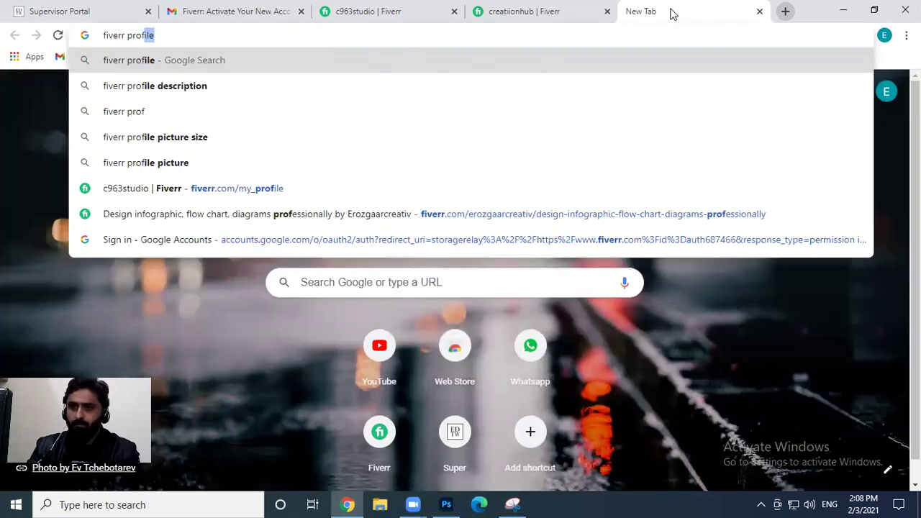
pyautogui.press('Down')
pyautogui.press('Down')
pyautogui.press('Down')
pyautogui.press('Return')
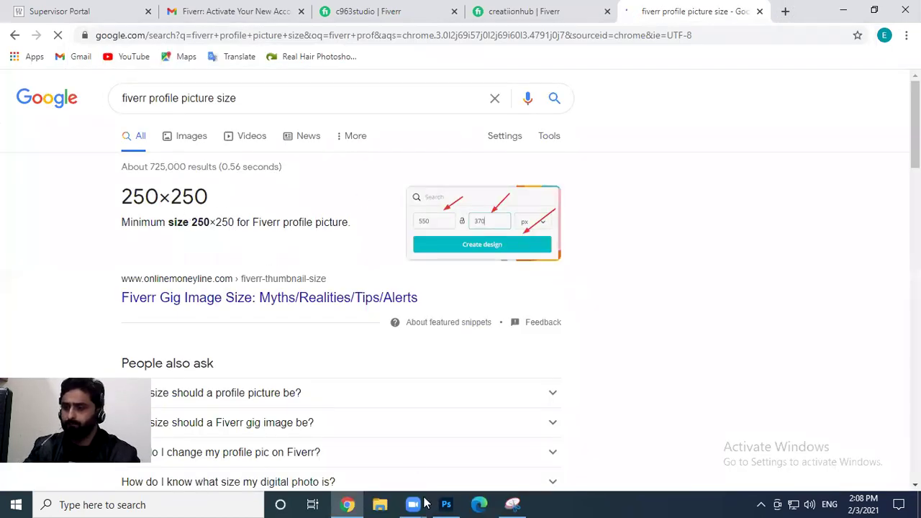
pyautogui.click(446, 505)
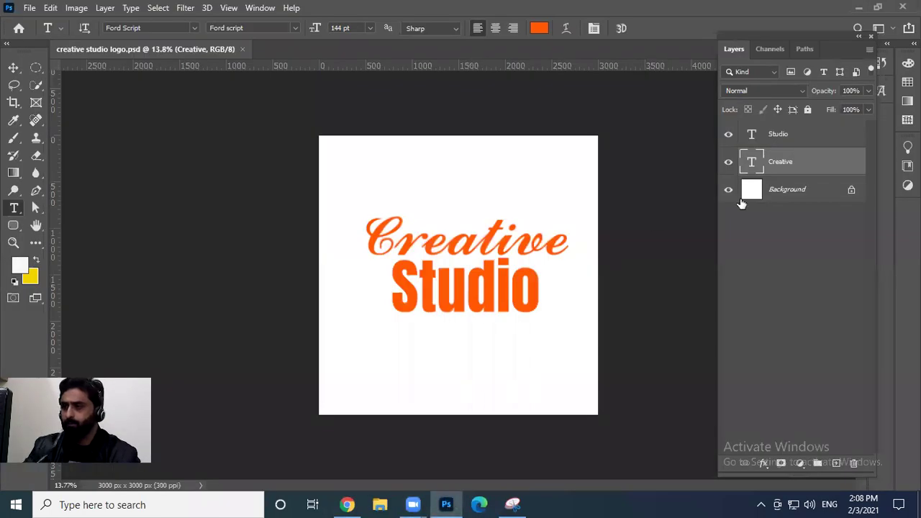
# Close the PSD and drag creative studio logo.jpg from File Explorer into Photoshop
pyautogui.click(242, 50)
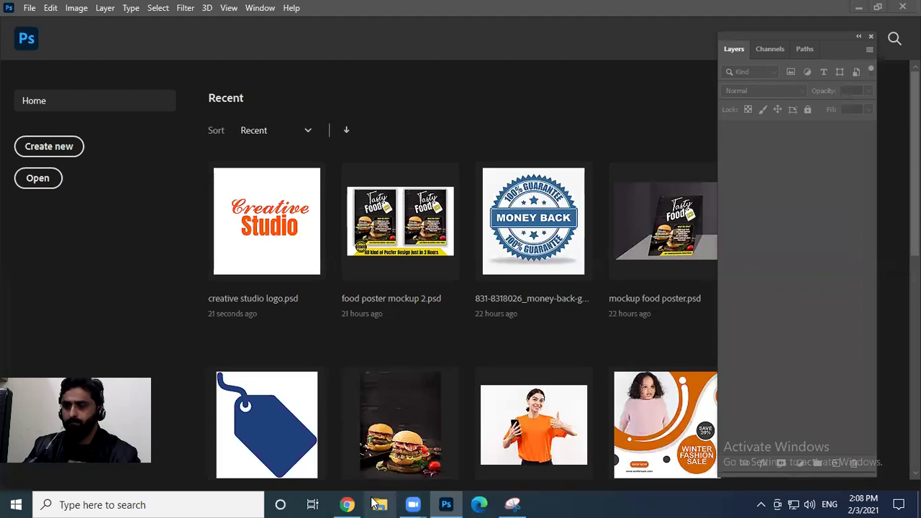
pyautogui.click(377, 504)
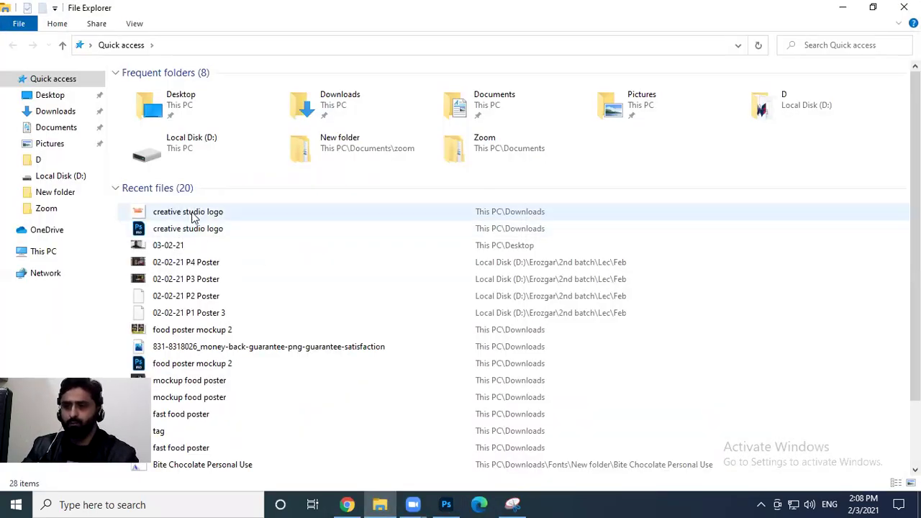
pyautogui.moveTo(195, 211); pyautogui.dragTo(443, 7)
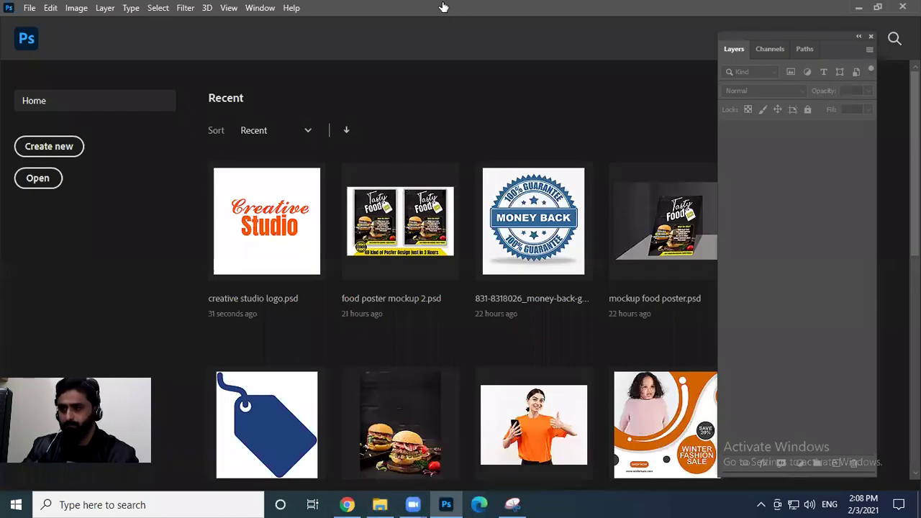
pyautogui.moveTo(506, 9); pyautogui.dragTo(571, 13)
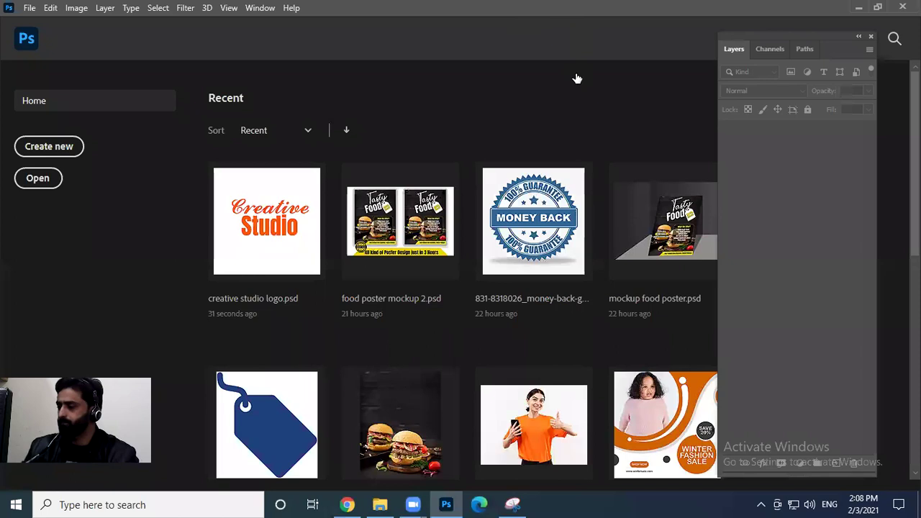
pyautogui.moveTo(576, 77); pyautogui.dragTo(576, 74)
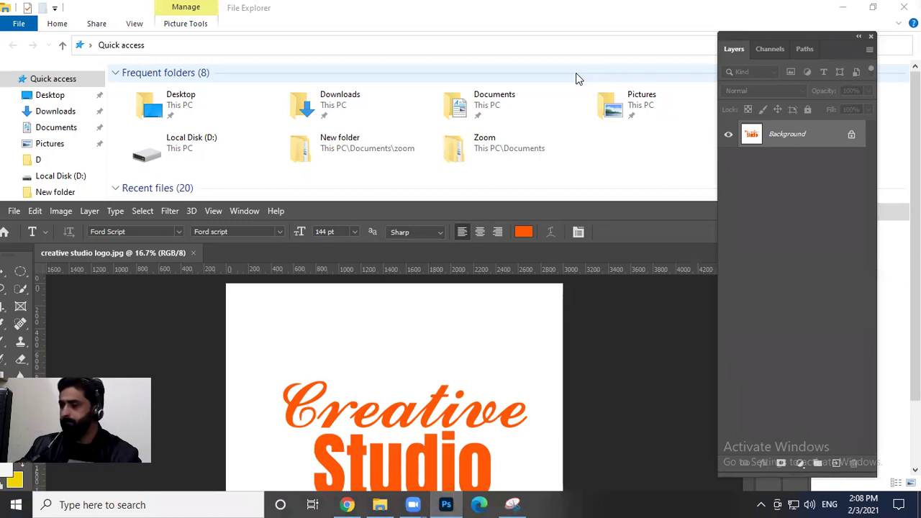
pyautogui.click(658, 216)
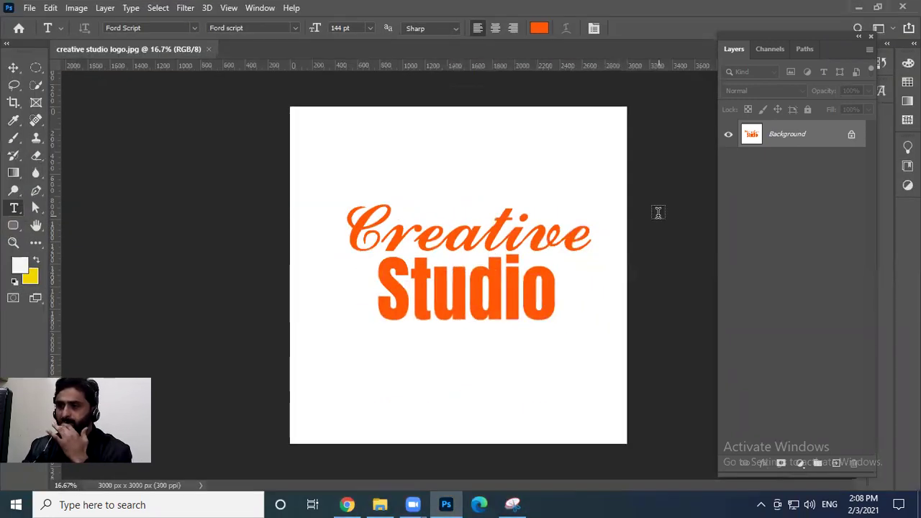
# Crop the logo to a tighter 250:250 square around the Creative Studio text
pyautogui.press('c')
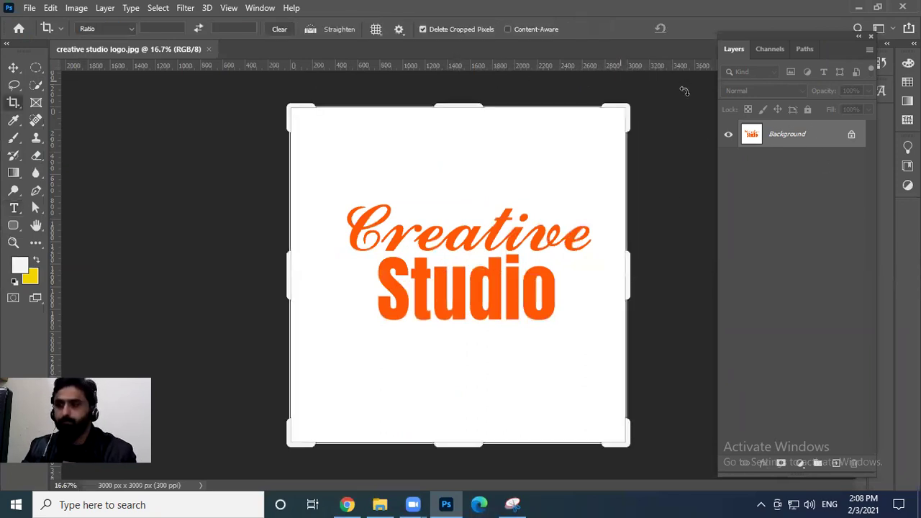
pyautogui.click(167, 28)
pyautogui.write('250')
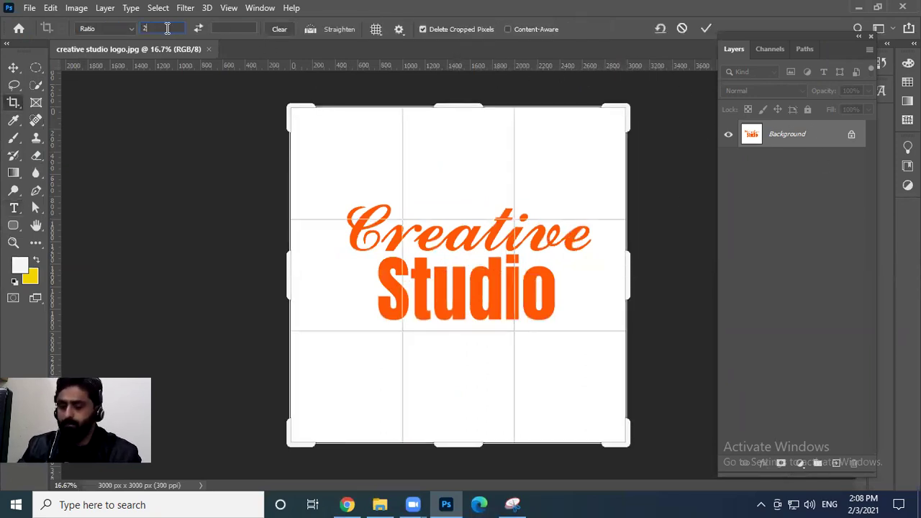
pyautogui.click(224, 30)
pyautogui.write('250')
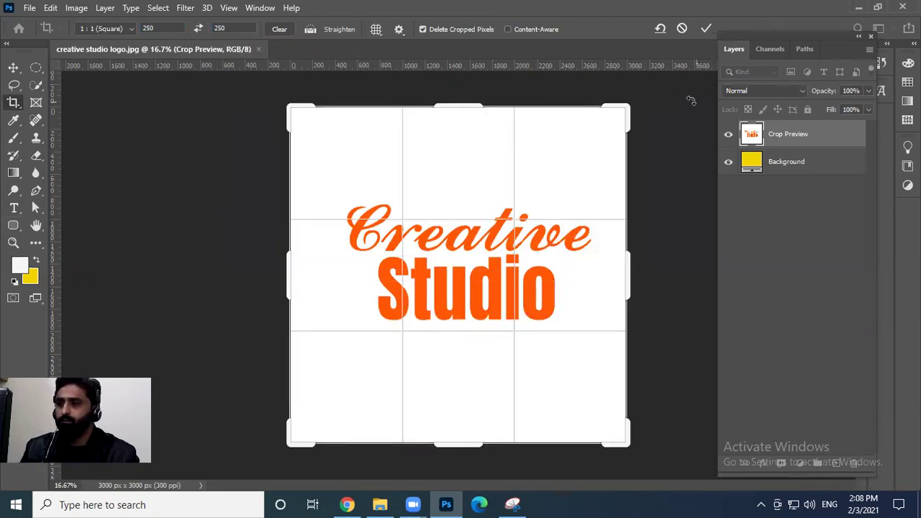
pyautogui.click(706, 28)
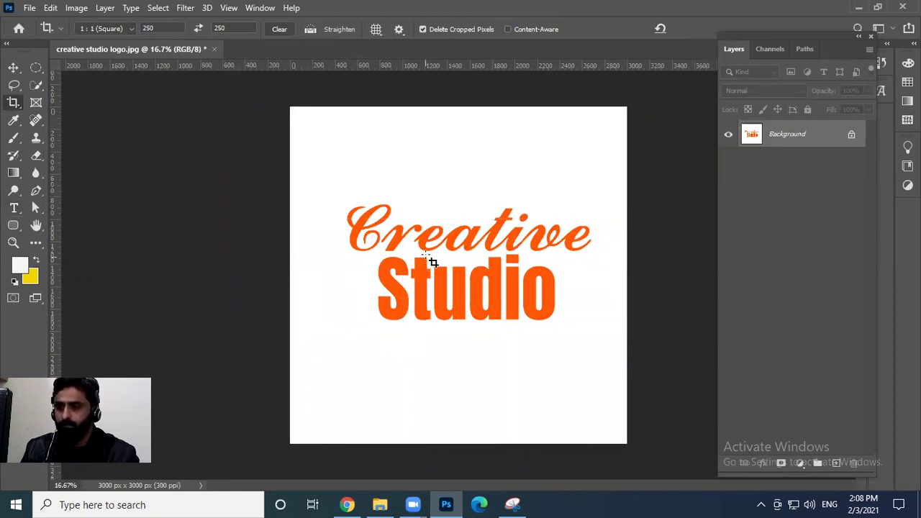
pyautogui.moveTo(317, 151); pyautogui.dragTo(710, 431)
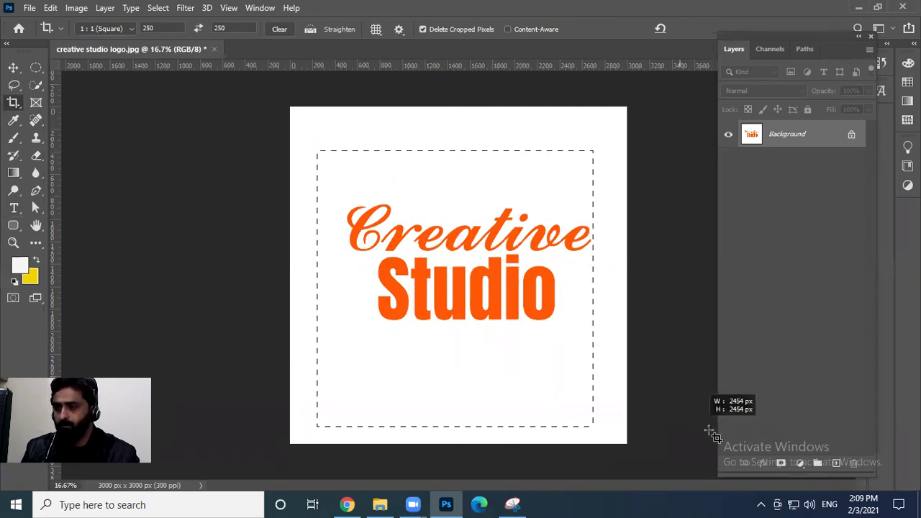
pyautogui.moveTo(490, 262); pyautogui.dragTo(475, 282)
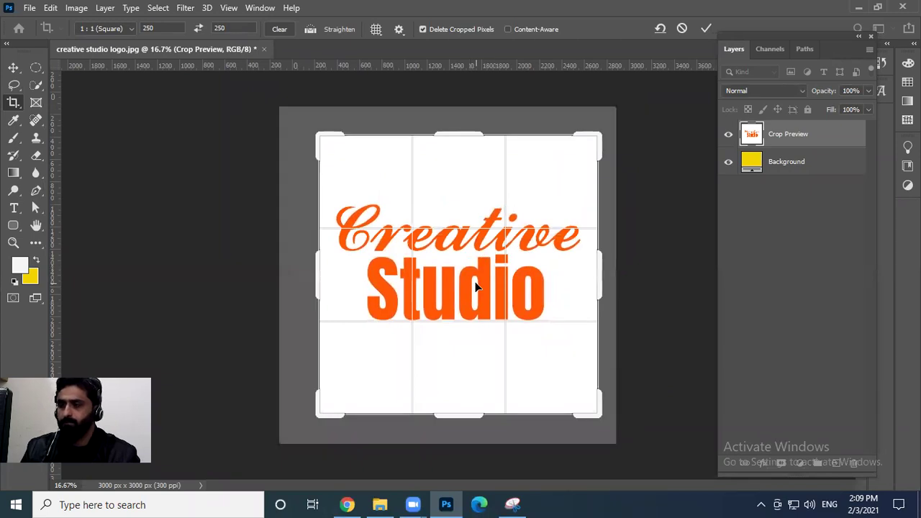
pyautogui.press('Return')
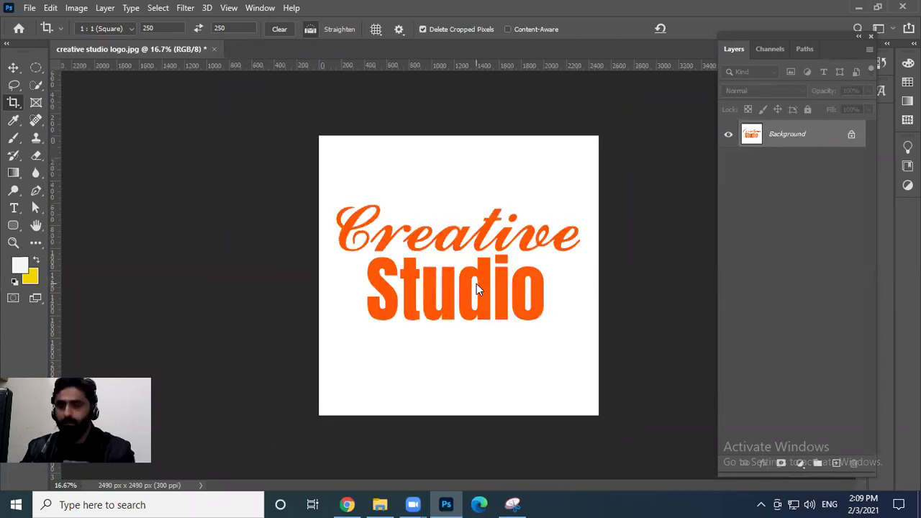
# Save the cropped logo as a JPEG named 250x250
pyautogui.hotkey('ctrl', 'shift', 's')
pyautogui.write('250')
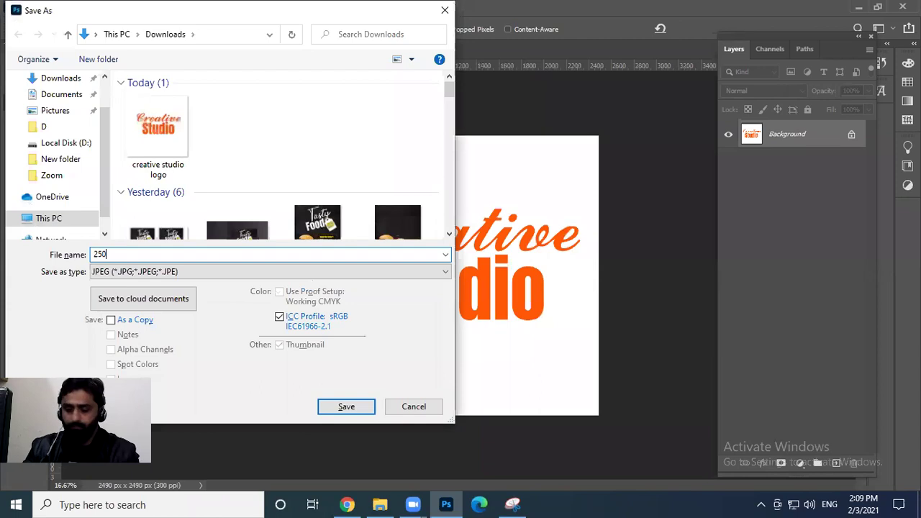
pyautogui.write('x250')
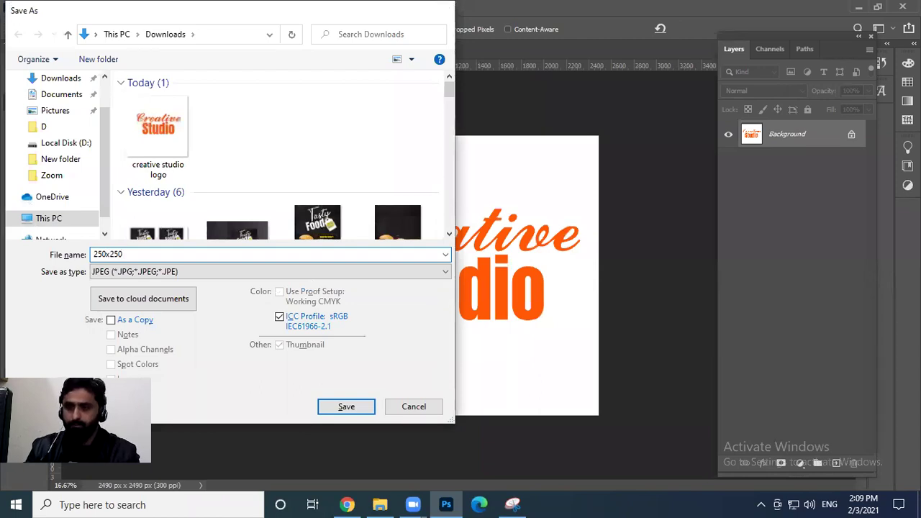
pyautogui.press('Return')
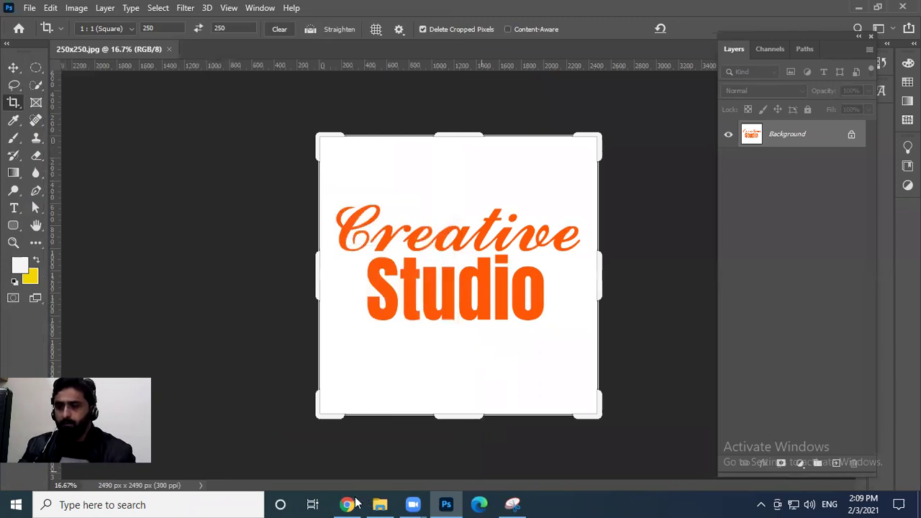
pyautogui.click(353, 504)
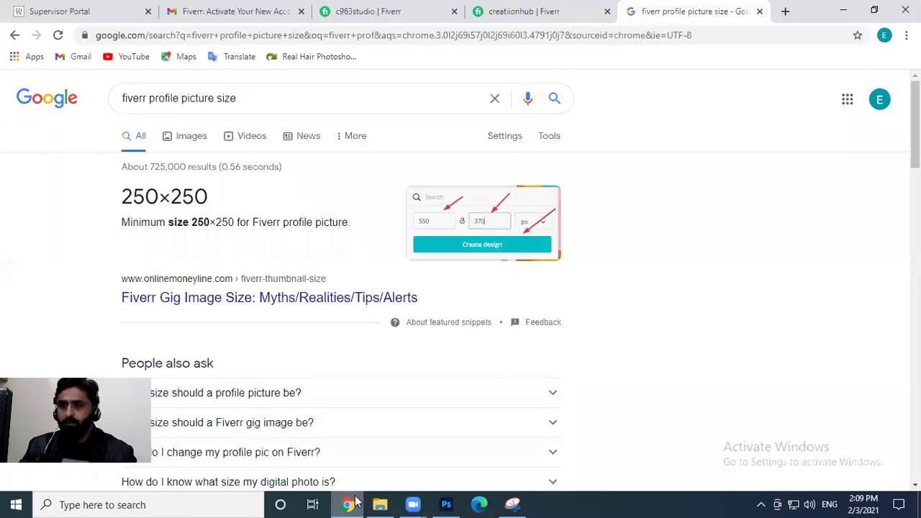
# Upload the 250x250 image from Downloads as the Fiverr profile picture
pyautogui.click(761, 10)
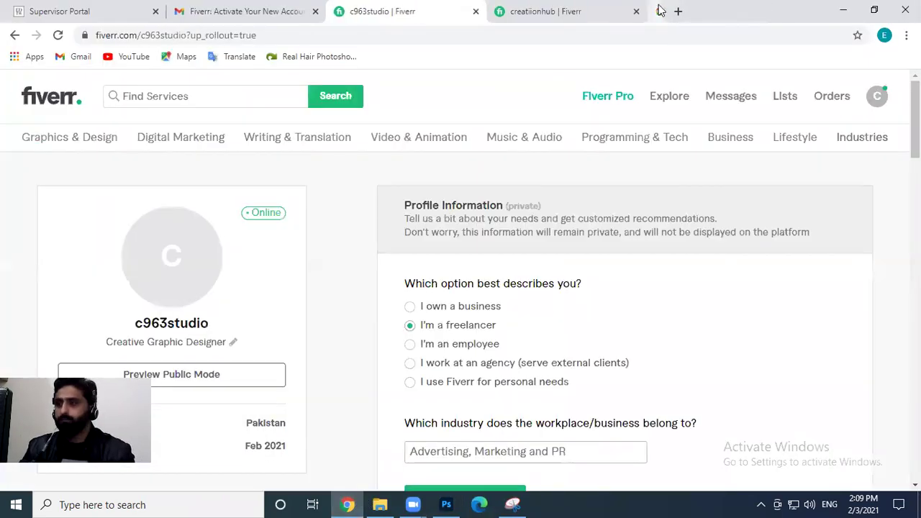
pyautogui.click(183, 274)
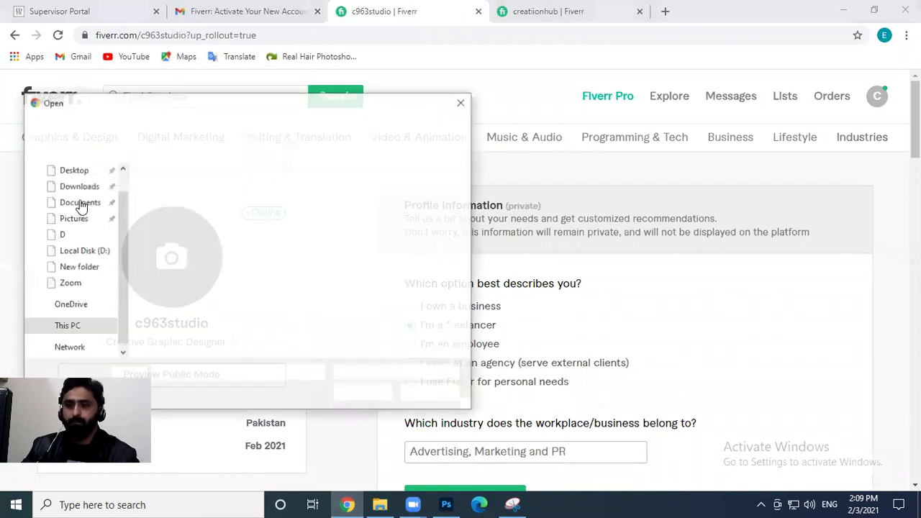
pyautogui.click(79, 189)
pyautogui.click(180, 209)
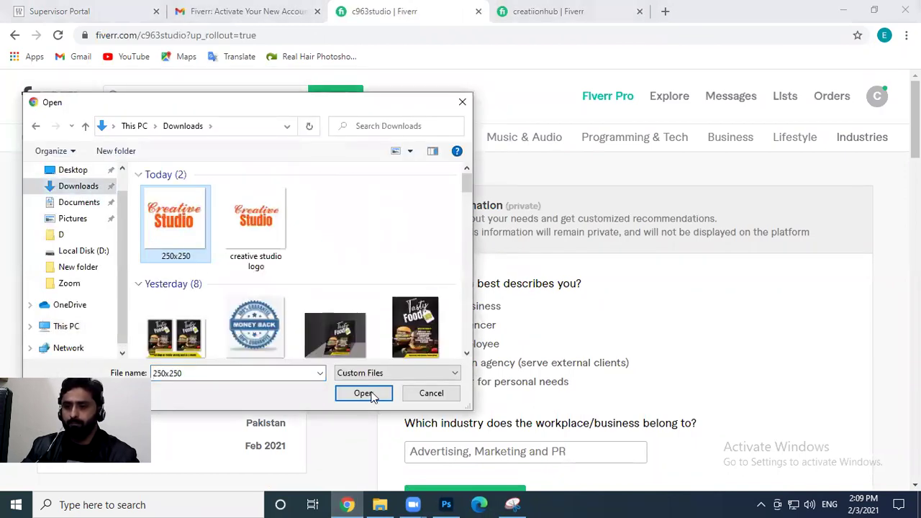
pyautogui.click(367, 393)
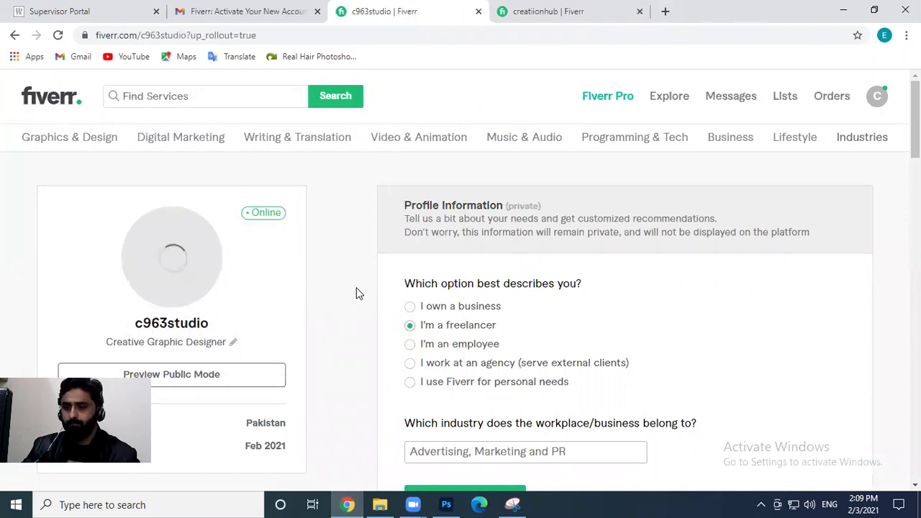
pyautogui.scroll(-2, 359, 293)
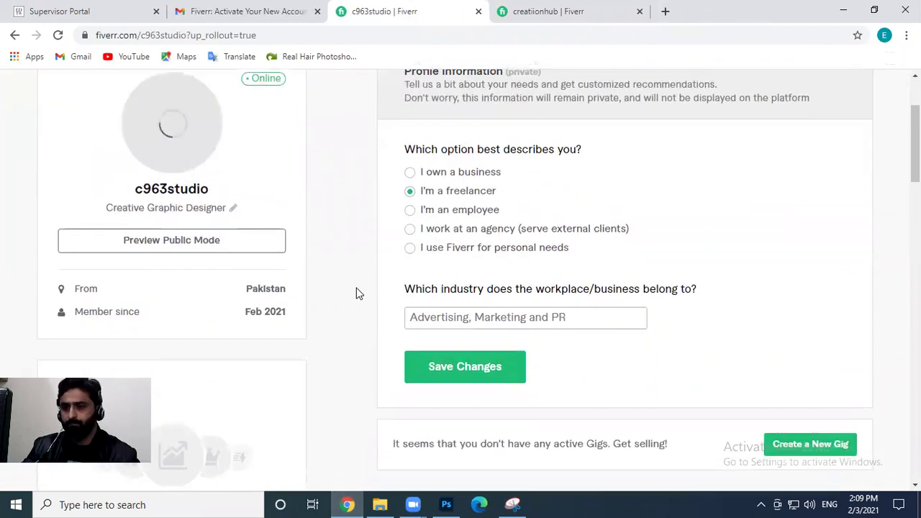
pyautogui.scroll(1, 357, 288)
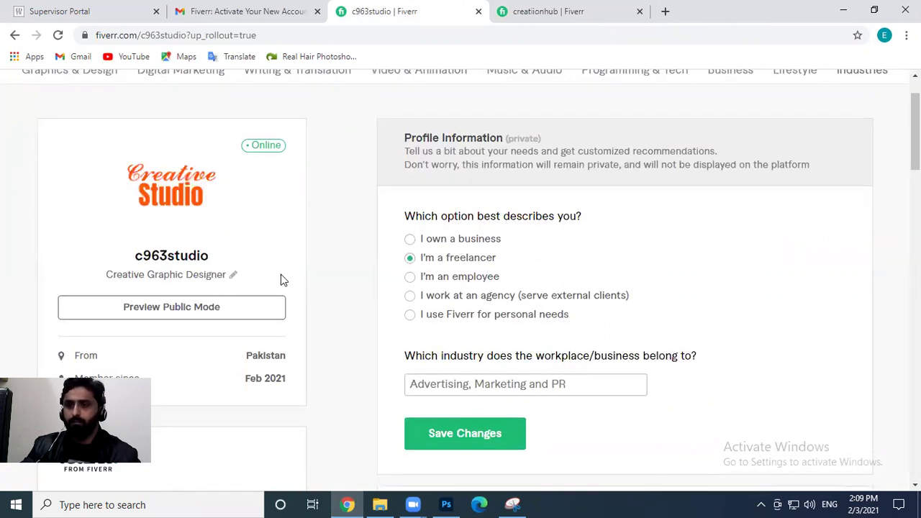
pyautogui.moveTo(192, 205)
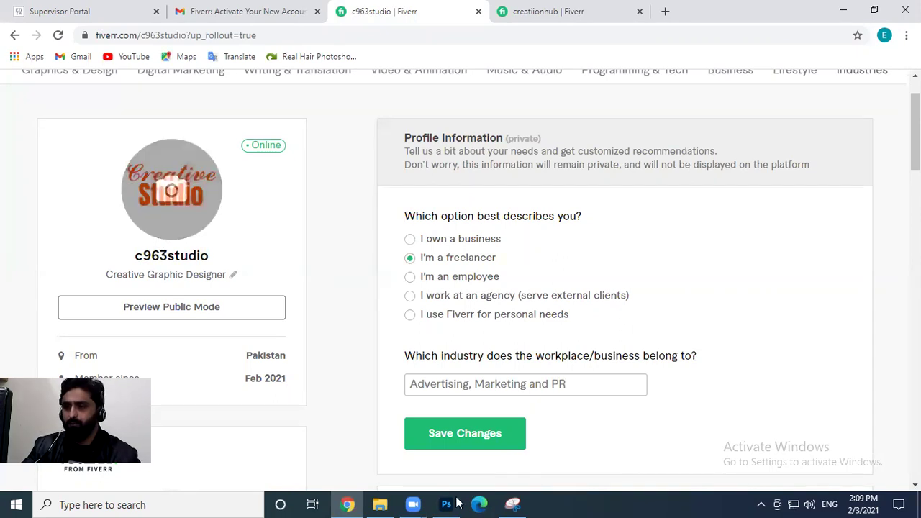
# On a new Layer 1, fill a large circular selection with yellow, then set its fill to 0%
pyautogui.hotkey('alt', 'Tab')
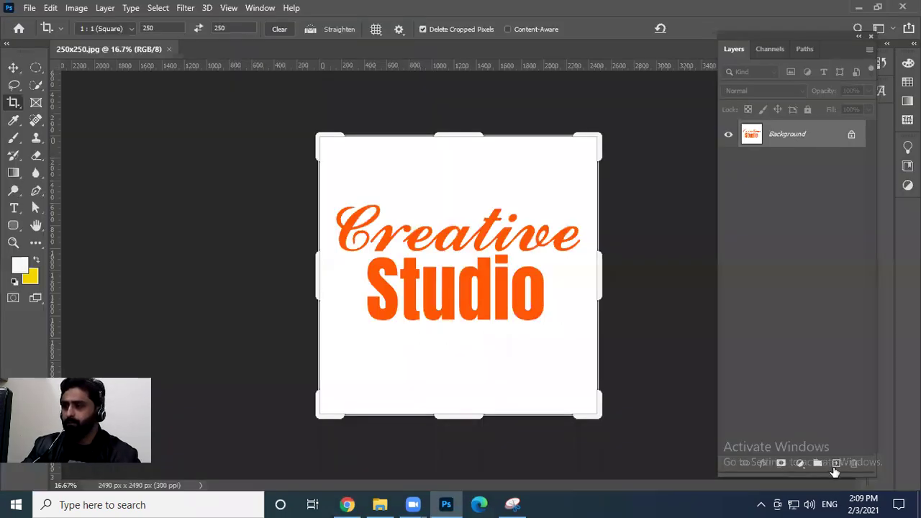
pyautogui.click(835, 465)
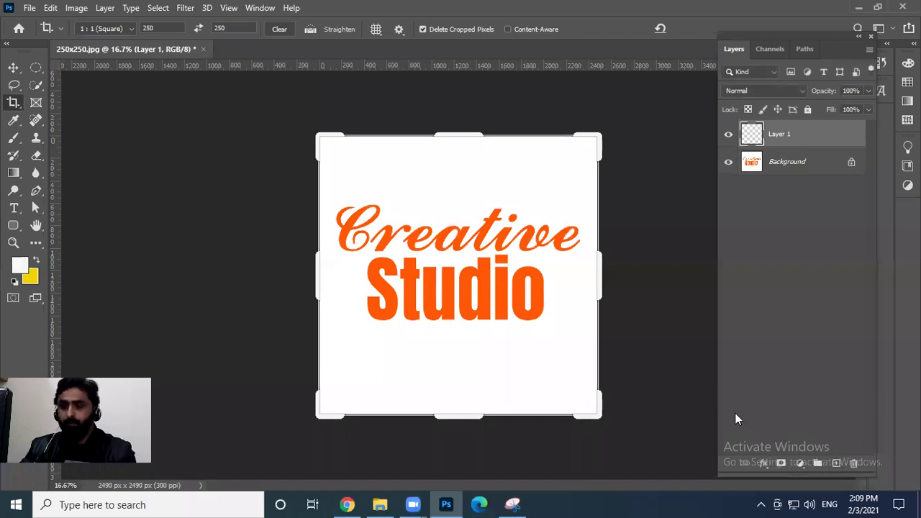
pyautogui.press('m')
pyautogui.moveTo(461, 270); pyautogui.dragTo(600, 406)
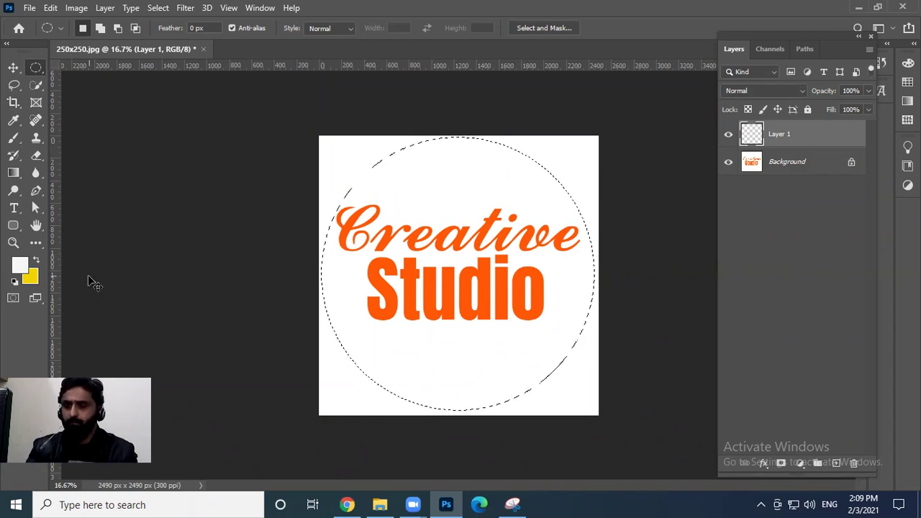
pyautogui.hotkey('ctrl', 'BackSpace')
pyautogui.hotkey('ctrl', 'd')
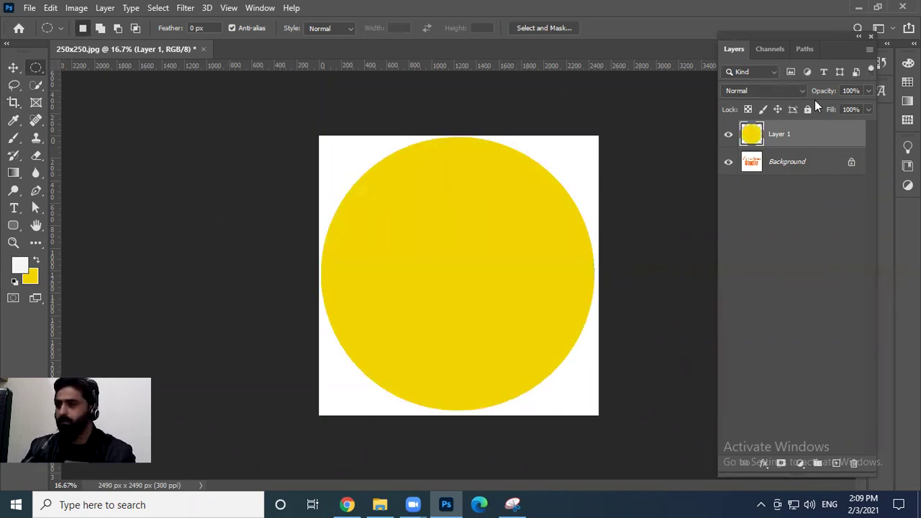
pyautogui.moveTo(827, 107); pyautogui.dragTo(732, 127)
pyautogui.doubleClick(834, 137)
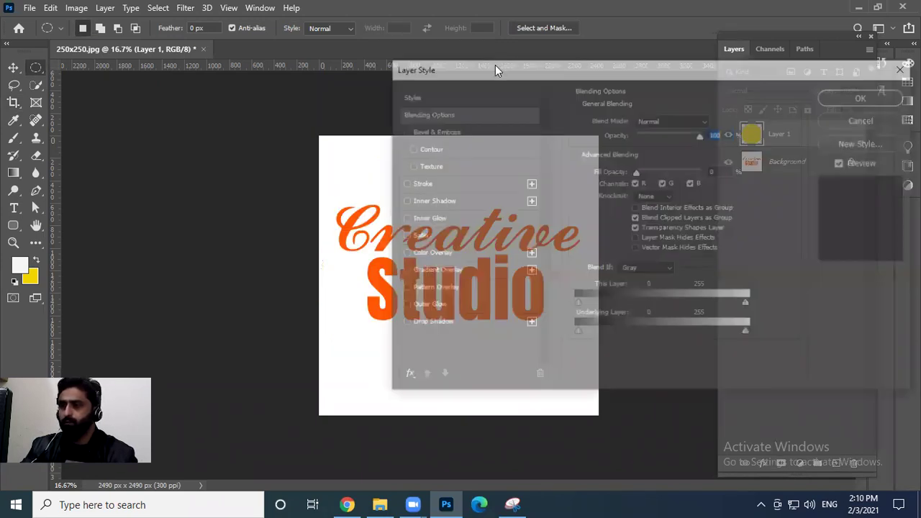
# Give the circle layer a black (#000000) stroke of size 15
pyautogui.moveTo(495, 64)
pyautogui.mouseDown()
pyautogui.moveTo(764, 55)
pyautogui.moveTo(734, 60)
pyautogui.mouseUp()
pyautogui.click(692, 176)
pyautogui.click(803, 212)
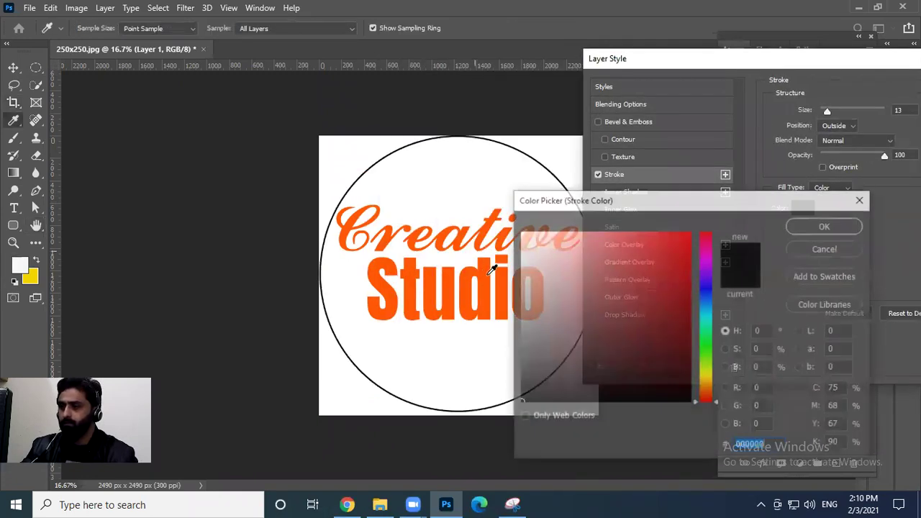
pyautogui.click(491, 276)
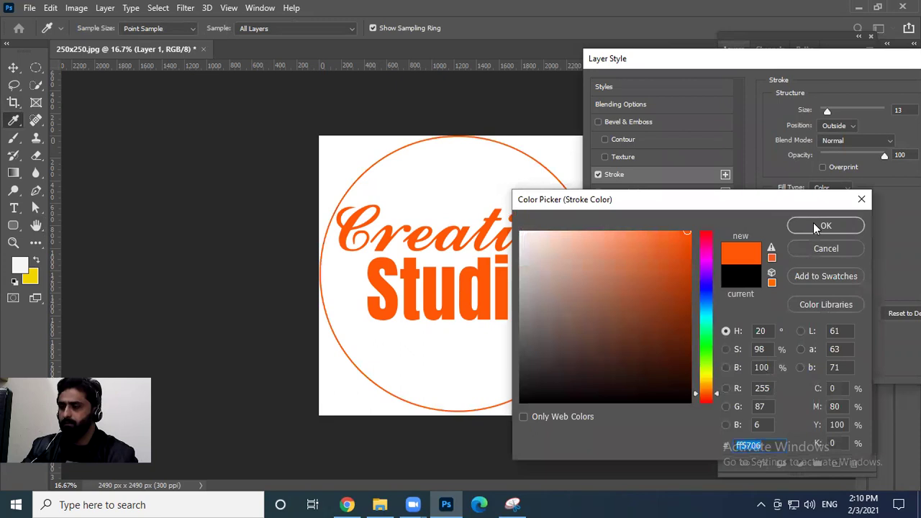
pyautogui.moveTo(528, 387); pyautogui.dragTo(500, 414)
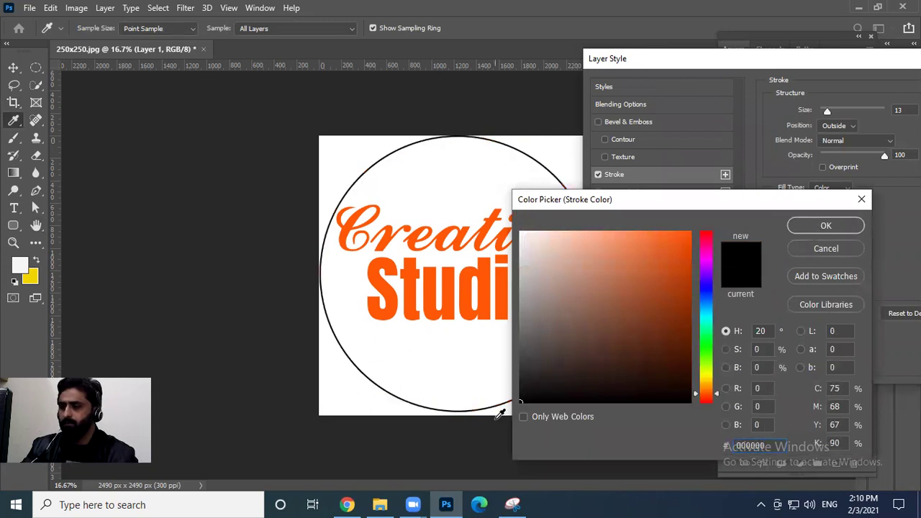
pyautogui.press('Return')
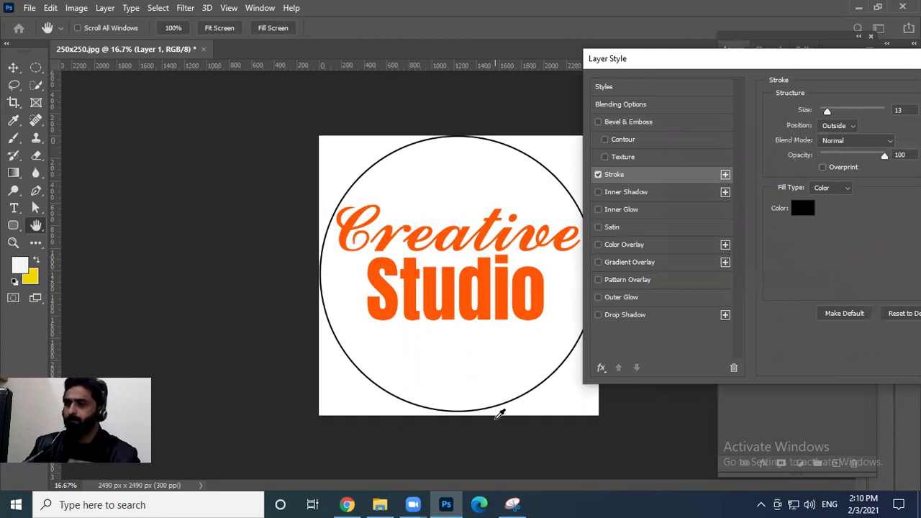
pyautogui.press('Up')
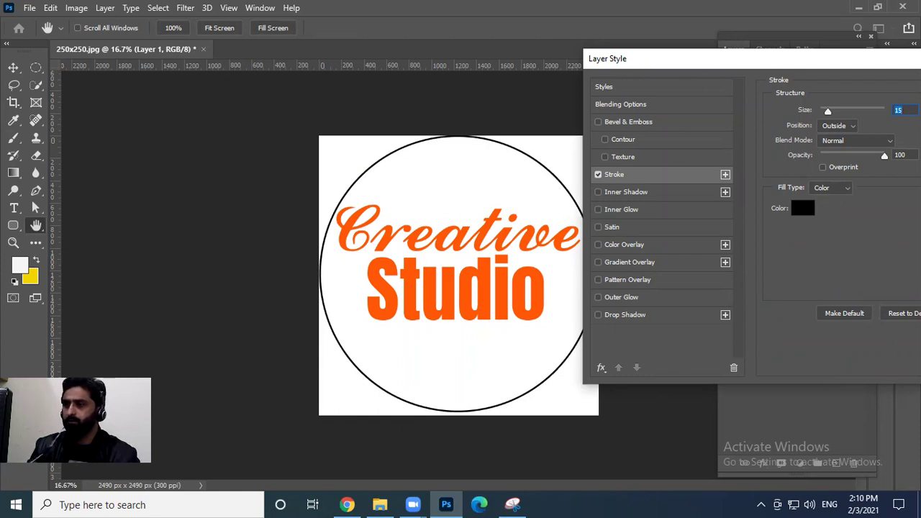
pyautogui.press('Return')
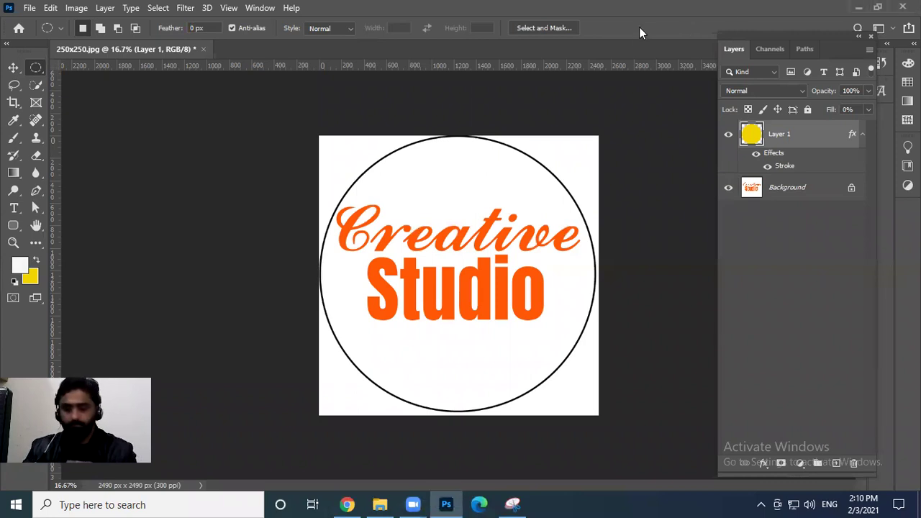
# Save the outlined logo as a JPEG named 250x250 R
pyautogui.hotkey('ctrl', 'shift', 's')
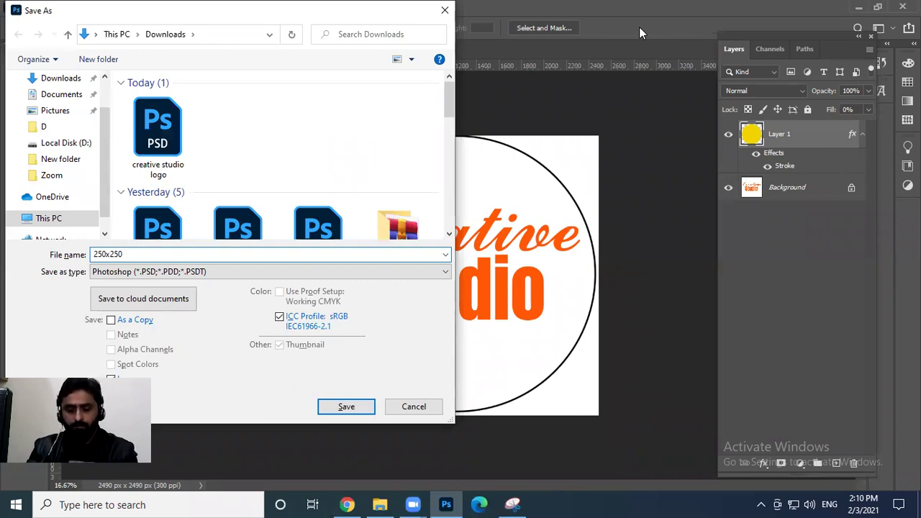
pyautogui.press('Tab')
pyautogui.press('j')
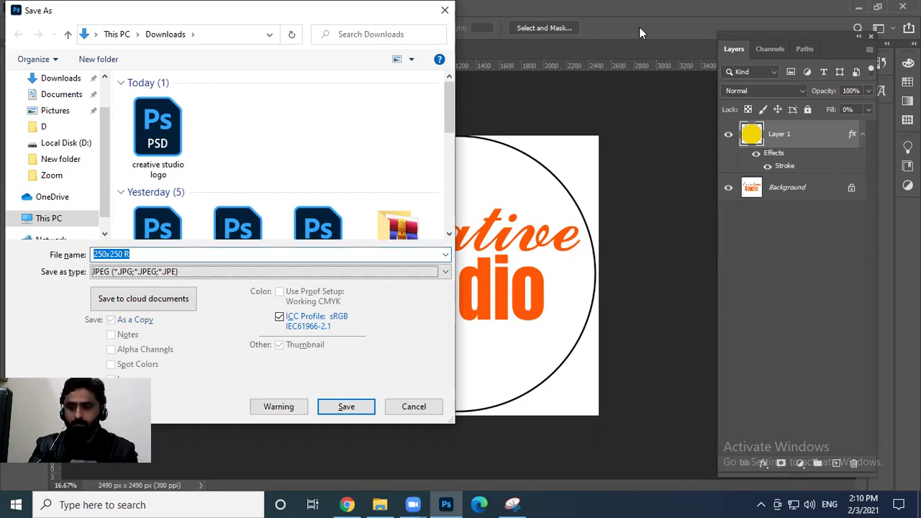
pyautogui.press('Return')
pyautogui.press('Return')
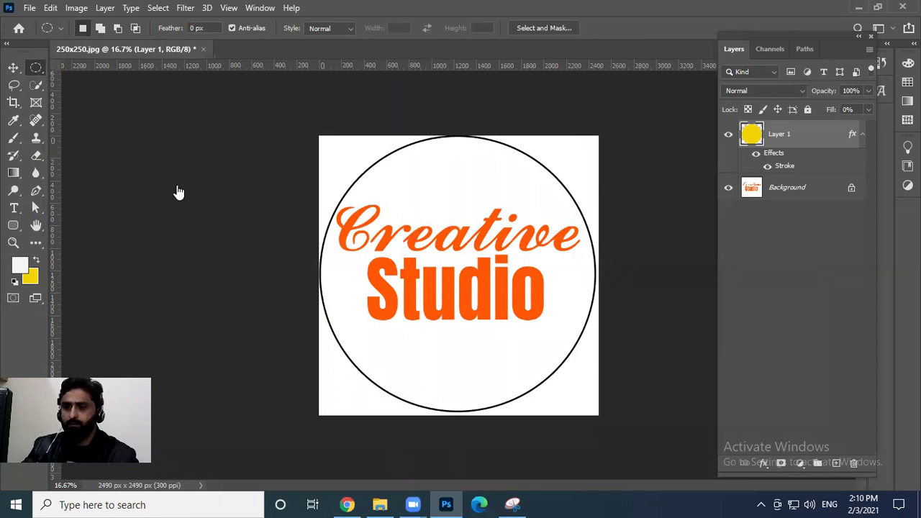
pyautogui.hotkey('alt', 'Tab')
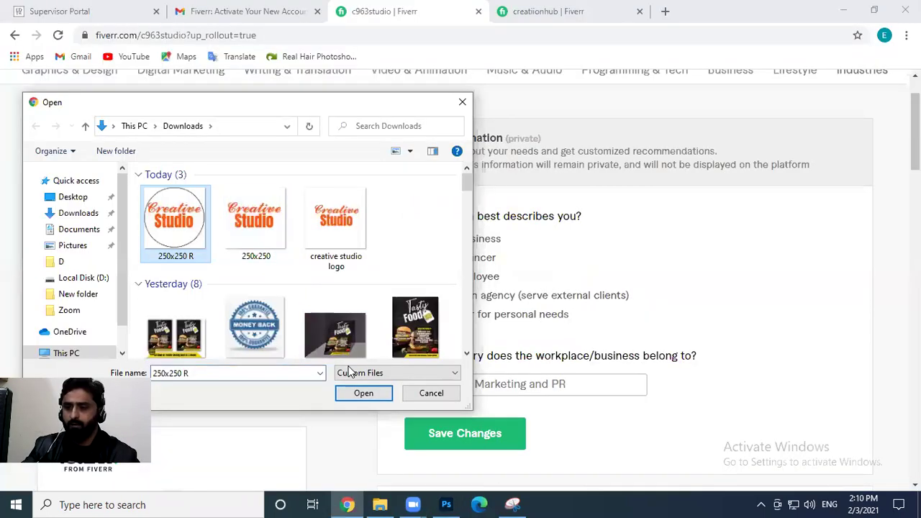
# Upload '250x250 R' as the profile picture and scroll through the profile to review it
pyautogui.click(362, 393)
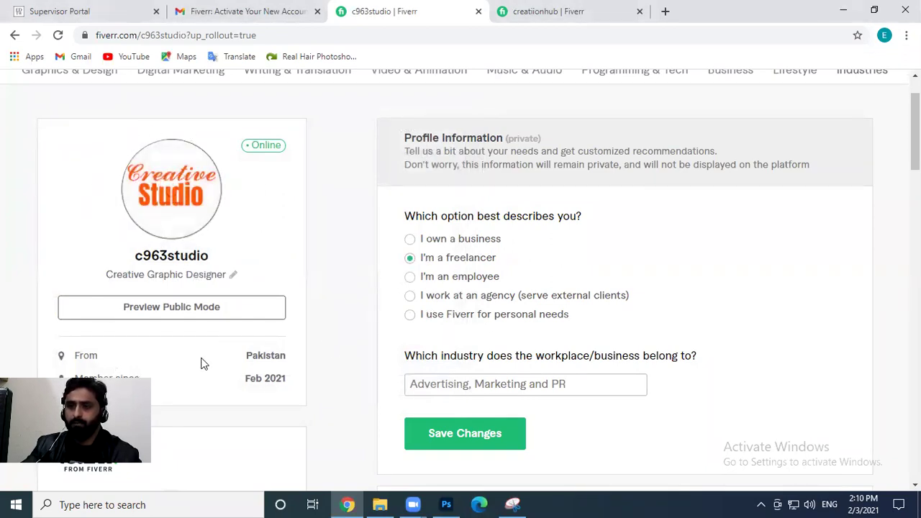
pyautogui.scroll(-1, 331, 225)
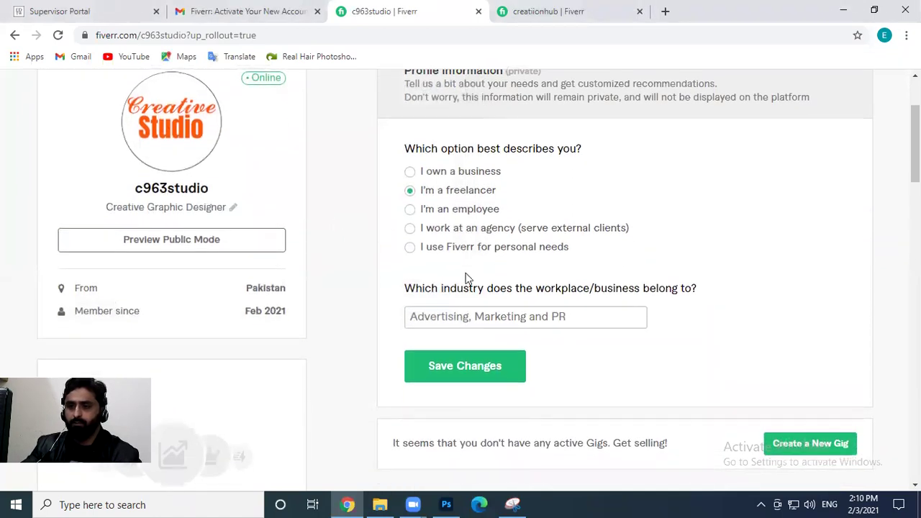
pyautogui.scroll(-3, 327, 308)
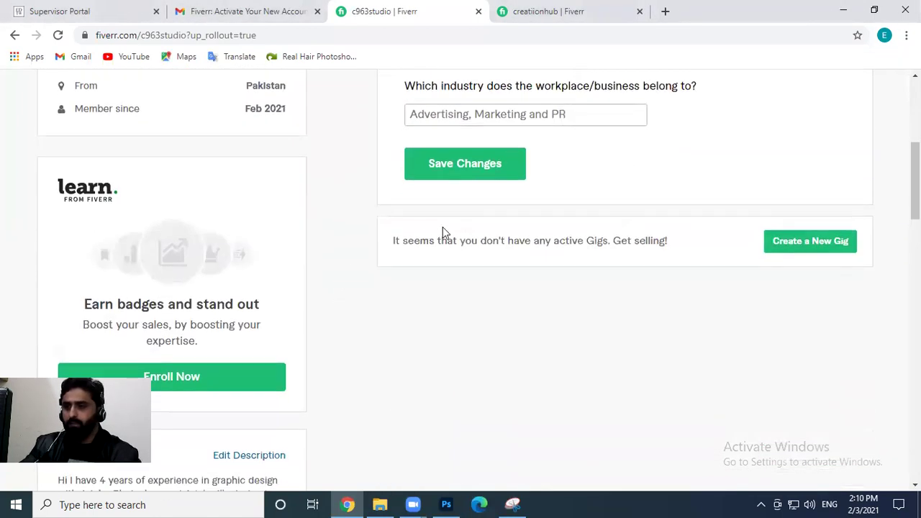
pyautogui.scroll(4, 417, 226)
pyautogui.scroll(-9, 193, 238)
pyautogui.scroll(-5, 254, 288)
pyautogui.scroll(14, 288, 303)
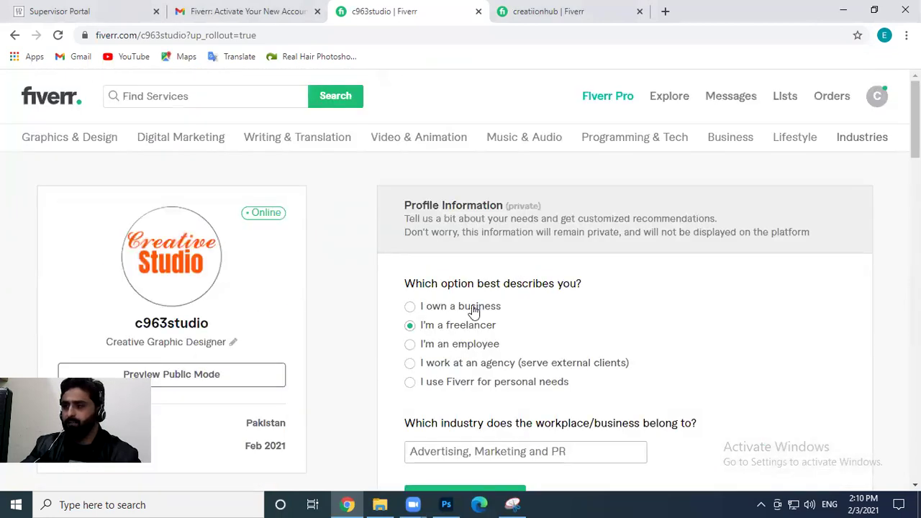
pyautogui.scroll(-3, 474, 311)
# Start a new gig and continue through the overview and profile tips pages to the Personal Info form
pyautogui.click(836, 382)
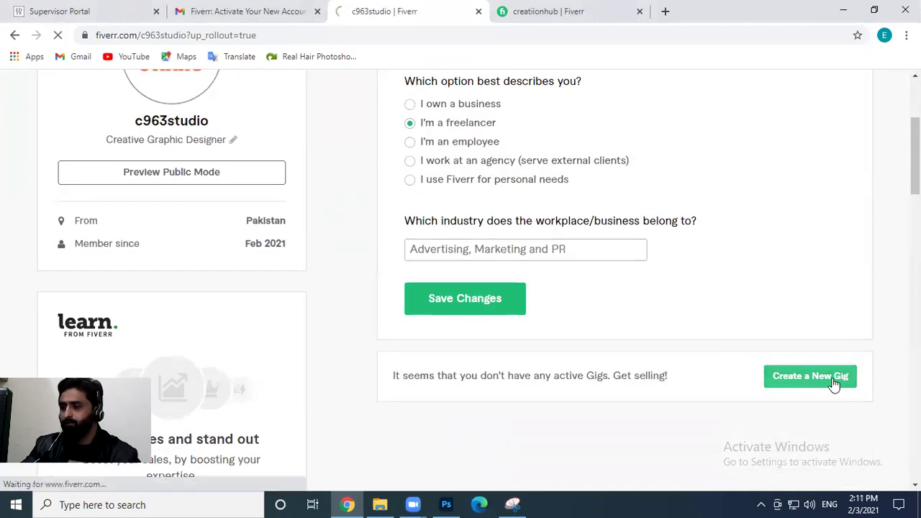
pyautogui.scroll(-1, 381, 289)
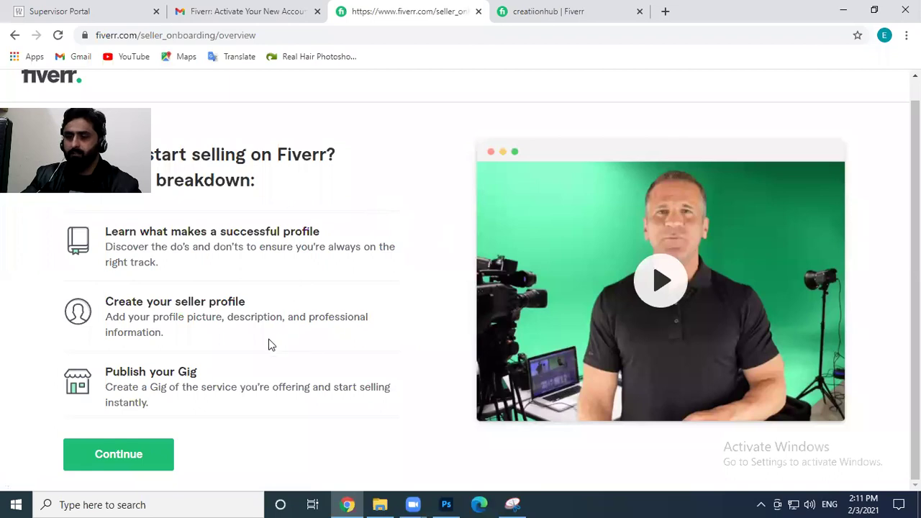
pyautogui.click(128, 458)
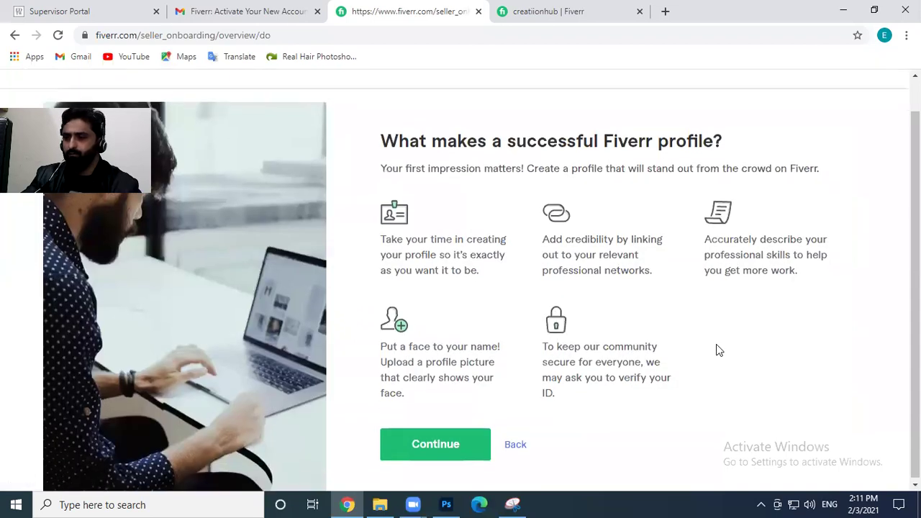
pyautogui.click(458, 434)
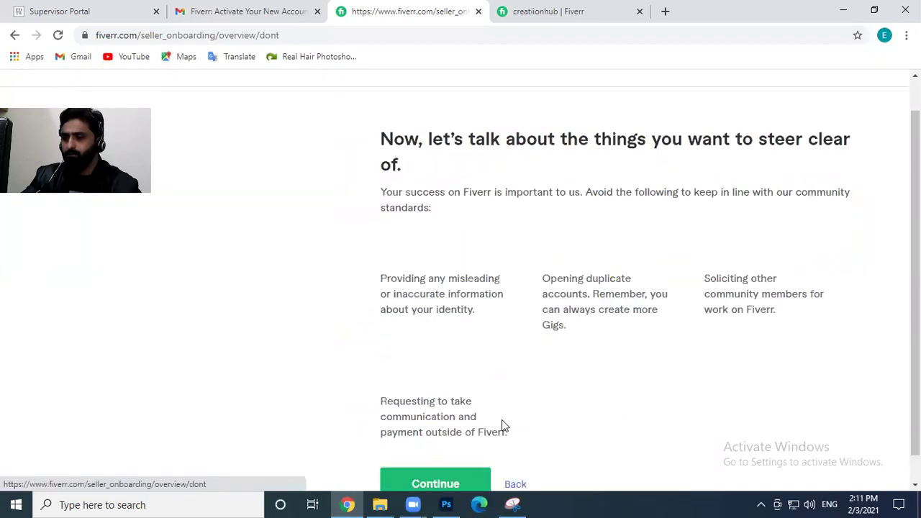
pyautogui.click(467, 472)
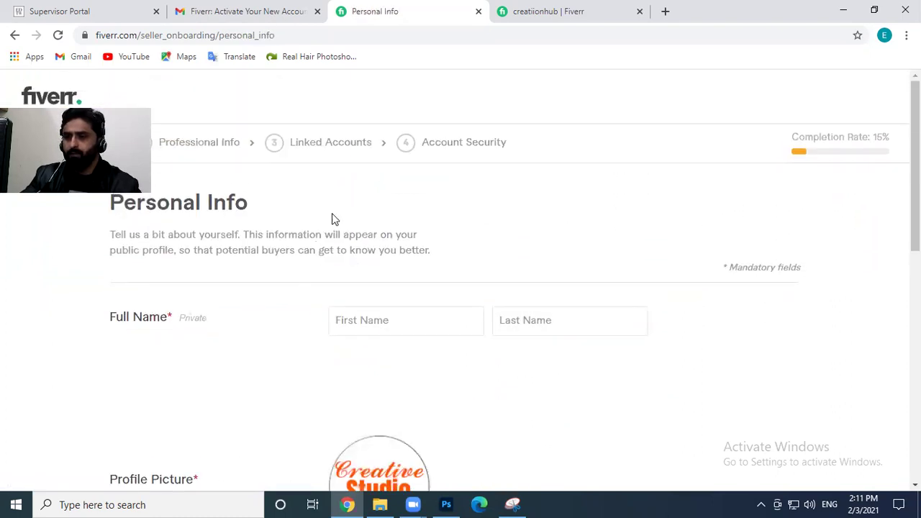
pyautogui.moveTo(672, 120)
pyautogui.mouseDown()
pyautogui.moveTo(658, 128)
pyautogui.moveTo(669, 117)
pyautogui.mouseUp()
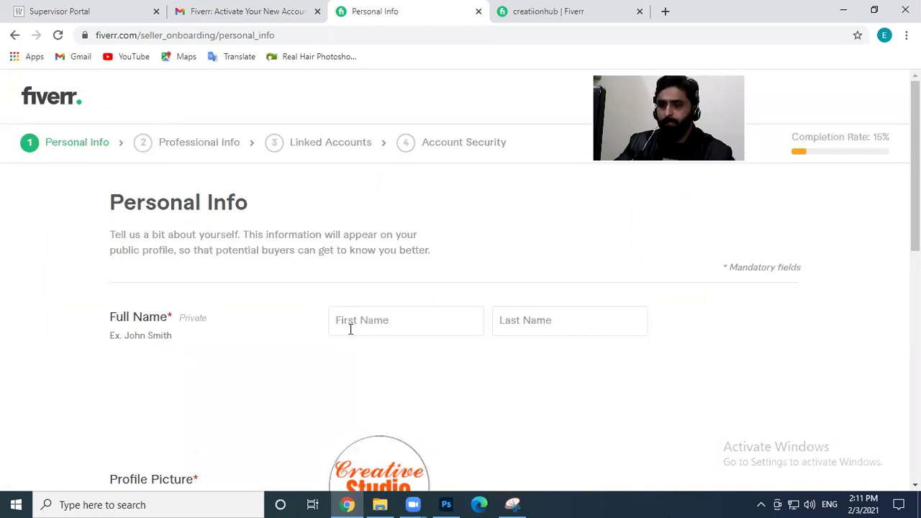
pyautogui.scroll(-1, 359, 310)
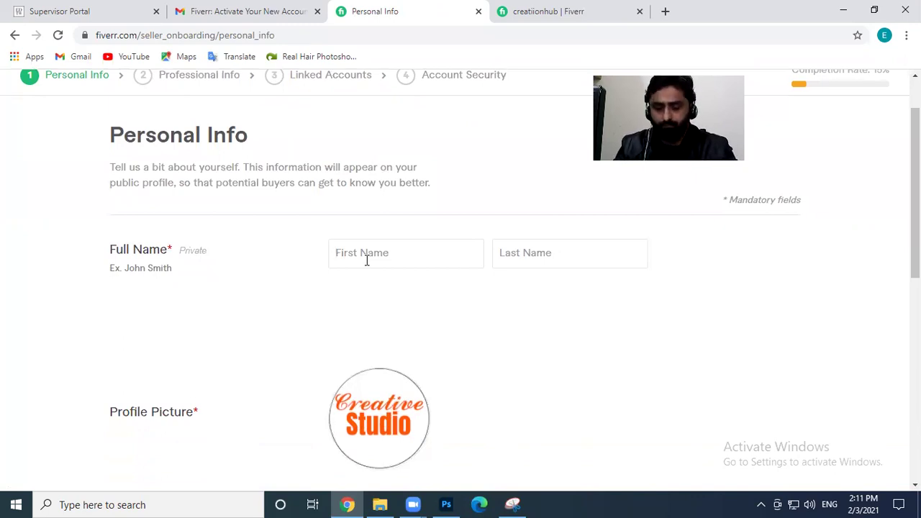
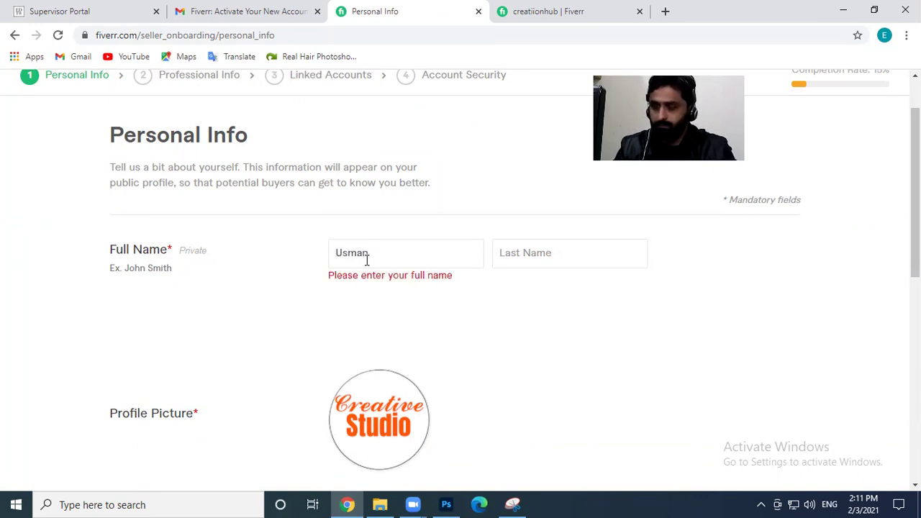
# Enter the seller's first and last name, then scroll through the form to review it
pyautogui.press('Tab')
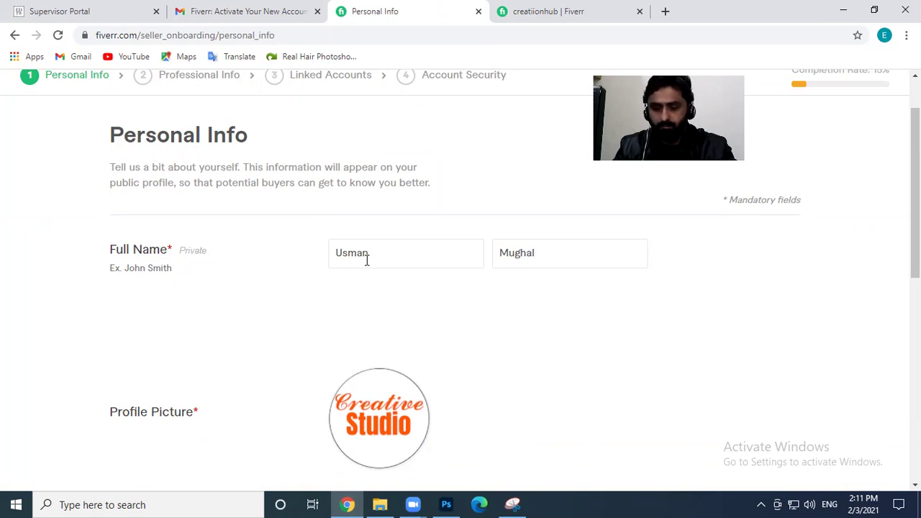
pyautogui.scroll(-4, 367, 261)
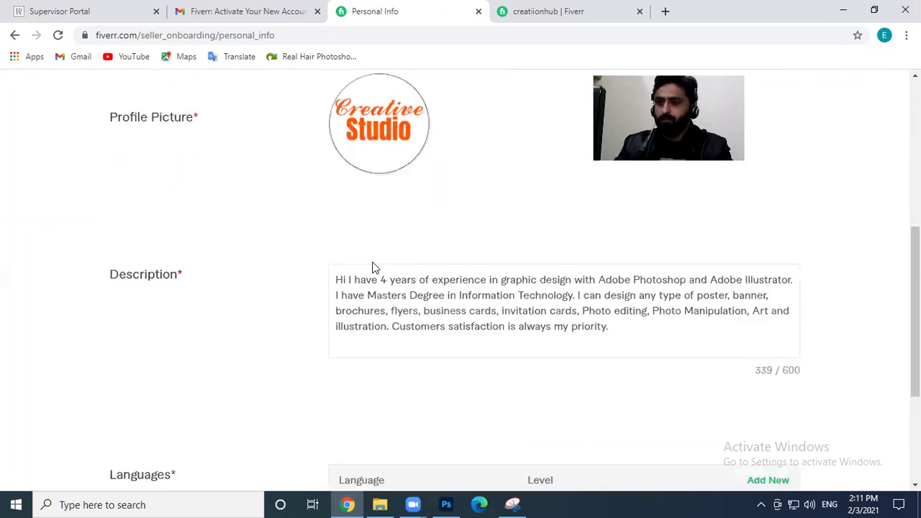
pyautogui.scroll(3, 372, 265)
pyautogui.scroll(1, 374, 268)
pyautogui.scroll(-3, 374, 268)
pyautogui.scroll(-1, 372, 267)
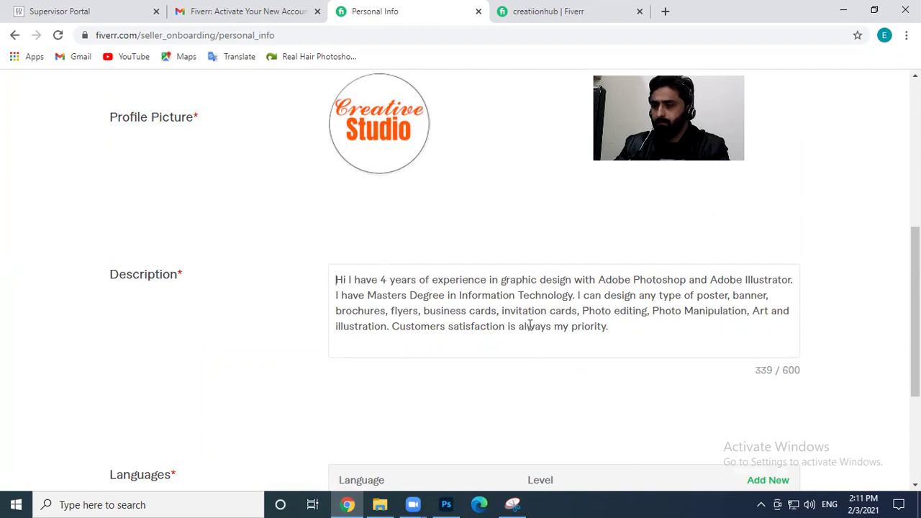
pyautogui.scroll(-2, 534, 327)
pyautogui.scroll(-1, 535, 333)
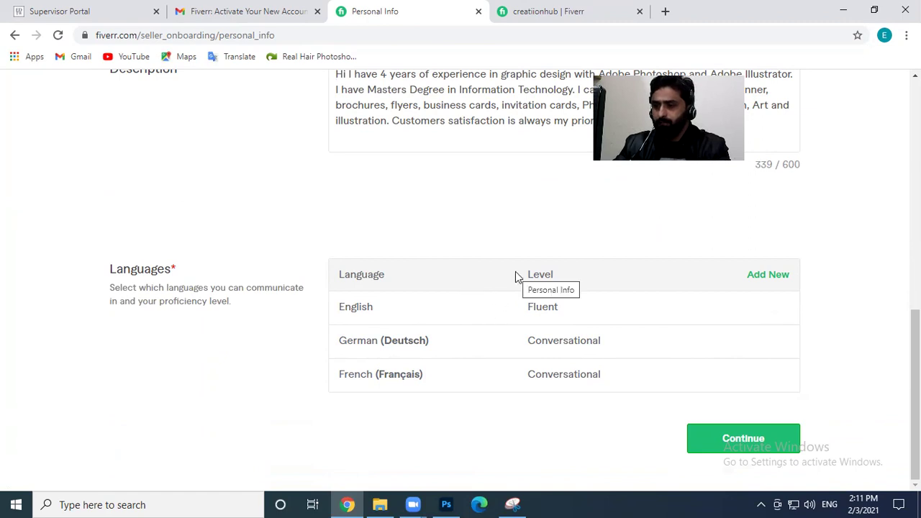
pyautogui.scroll(8, 508, 305)
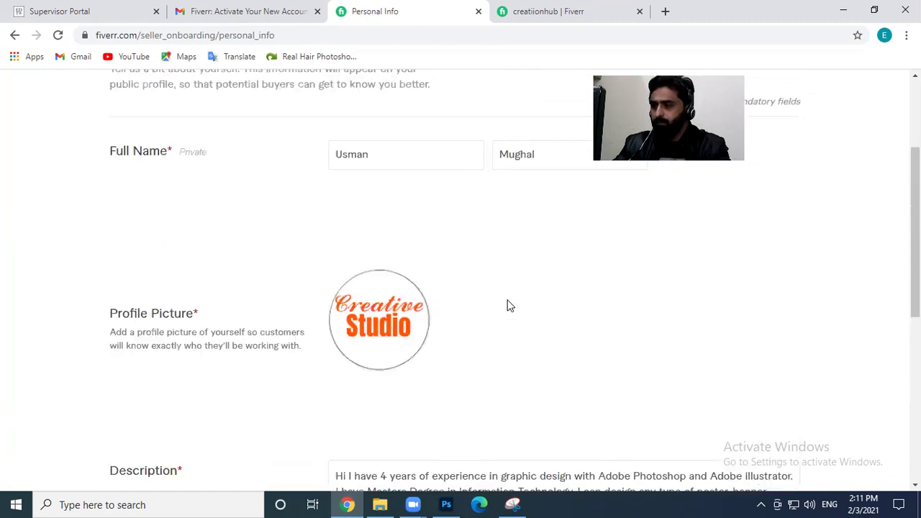